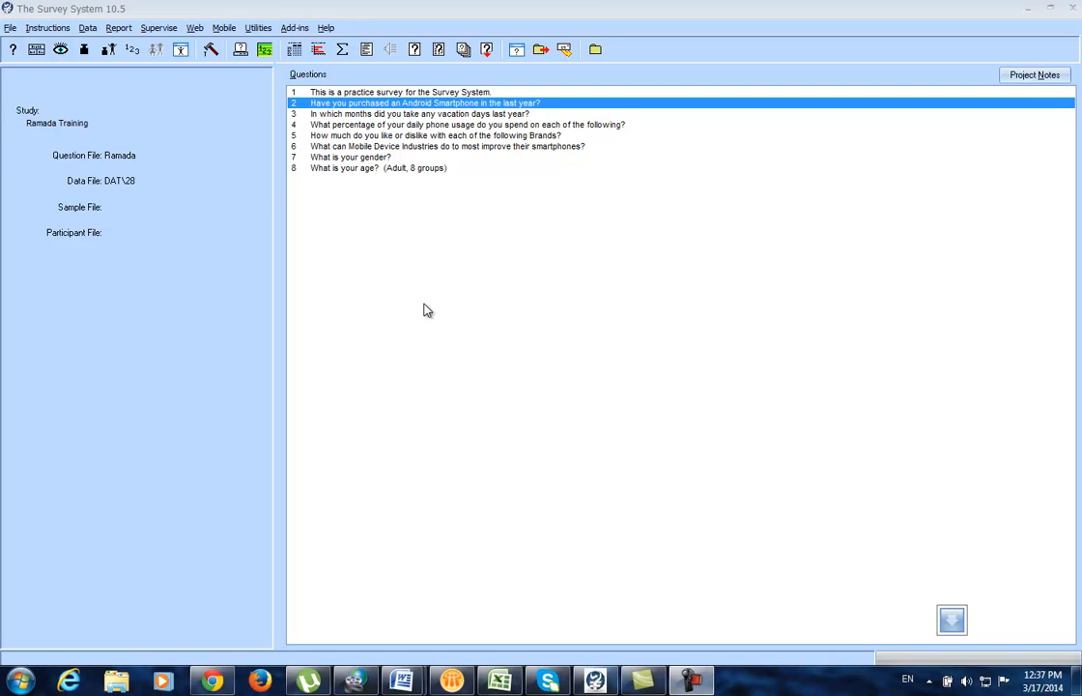
Step: Load 26.DAT from the DAT folder and start the Data > Export for it
left_click(87, 29)
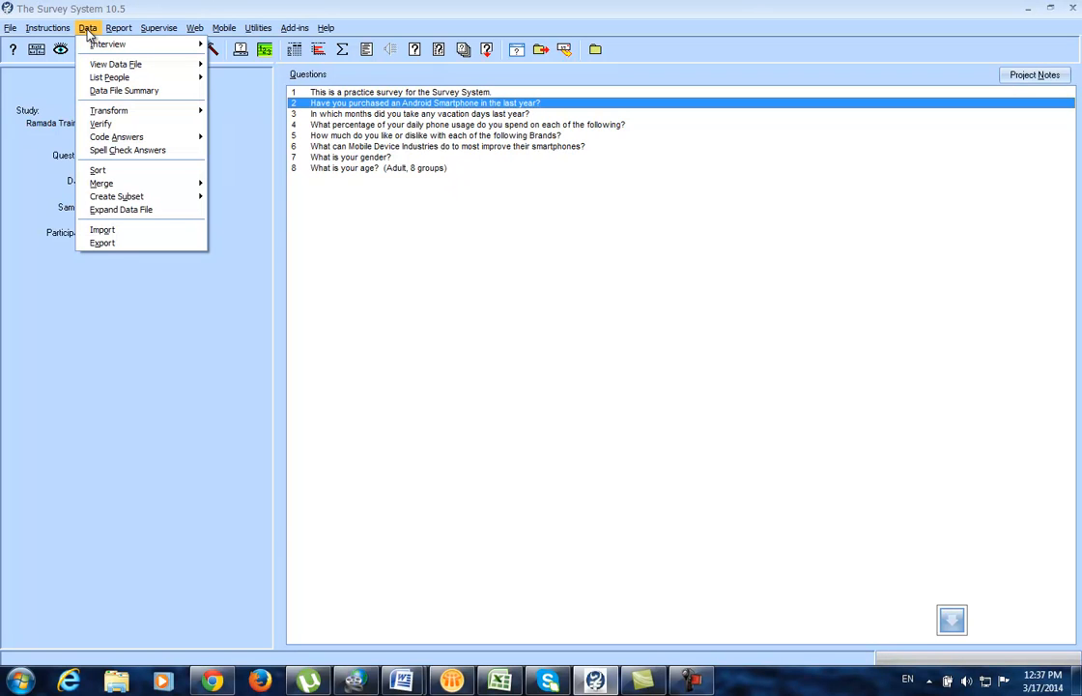
left_click(432, 326)
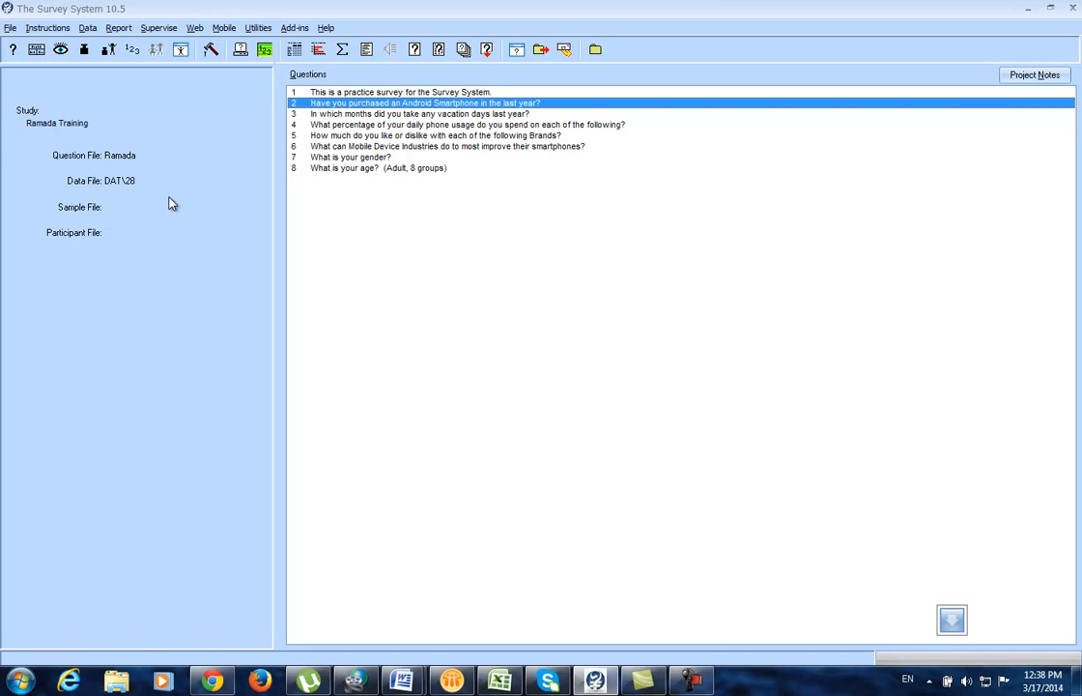
left_click(10, 28)
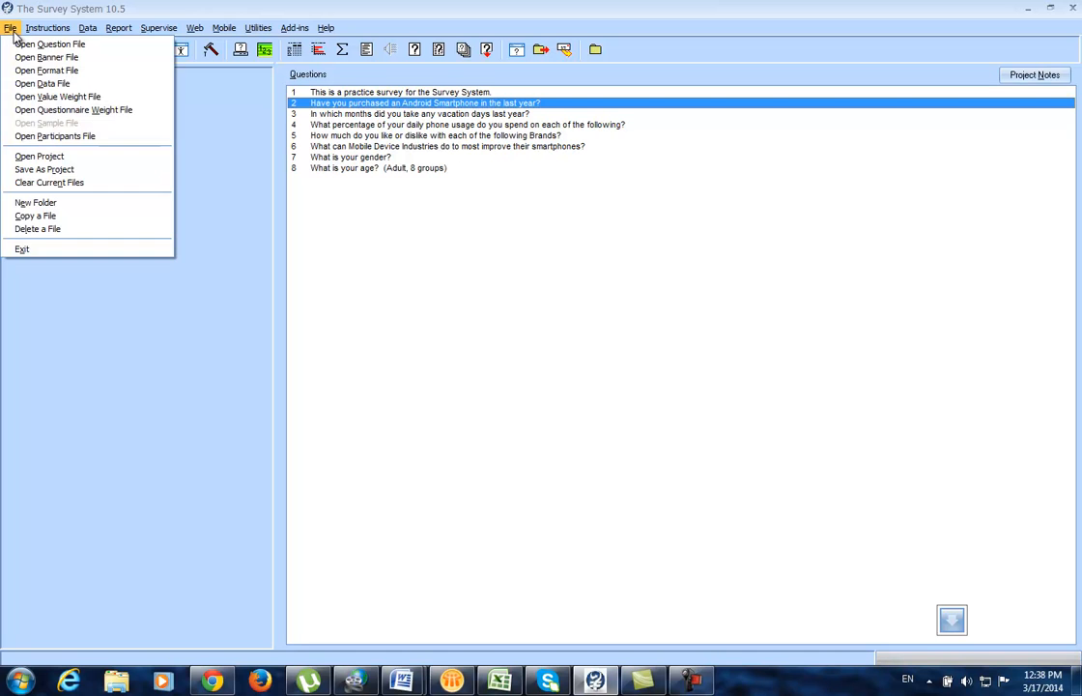
left_click(39, 83)
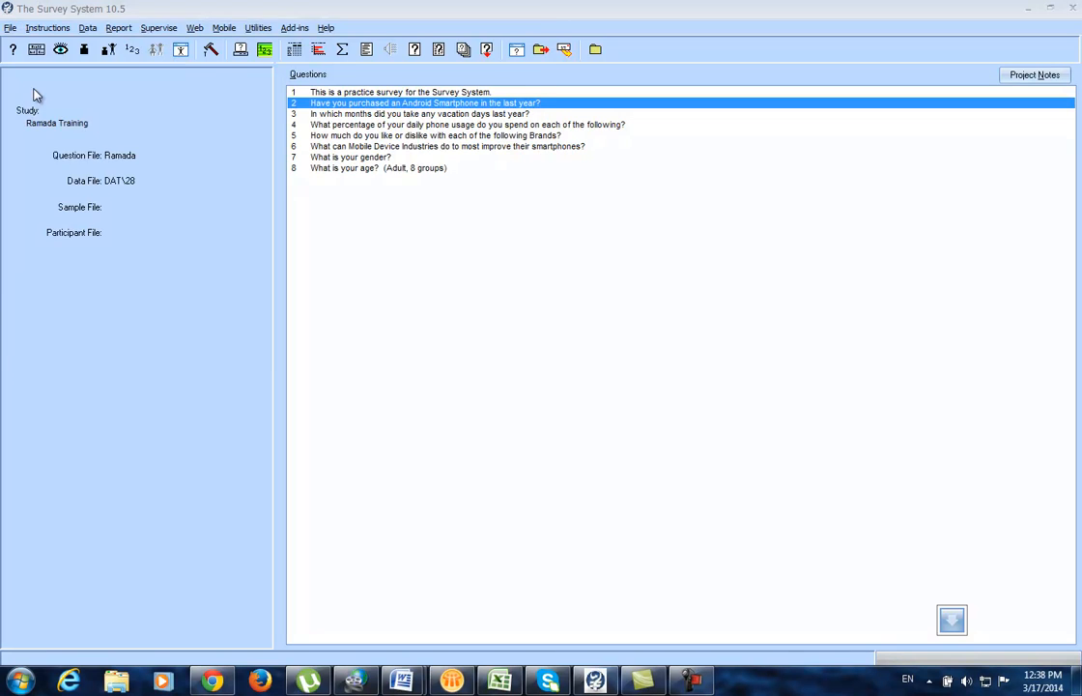
double_click(166, 141)
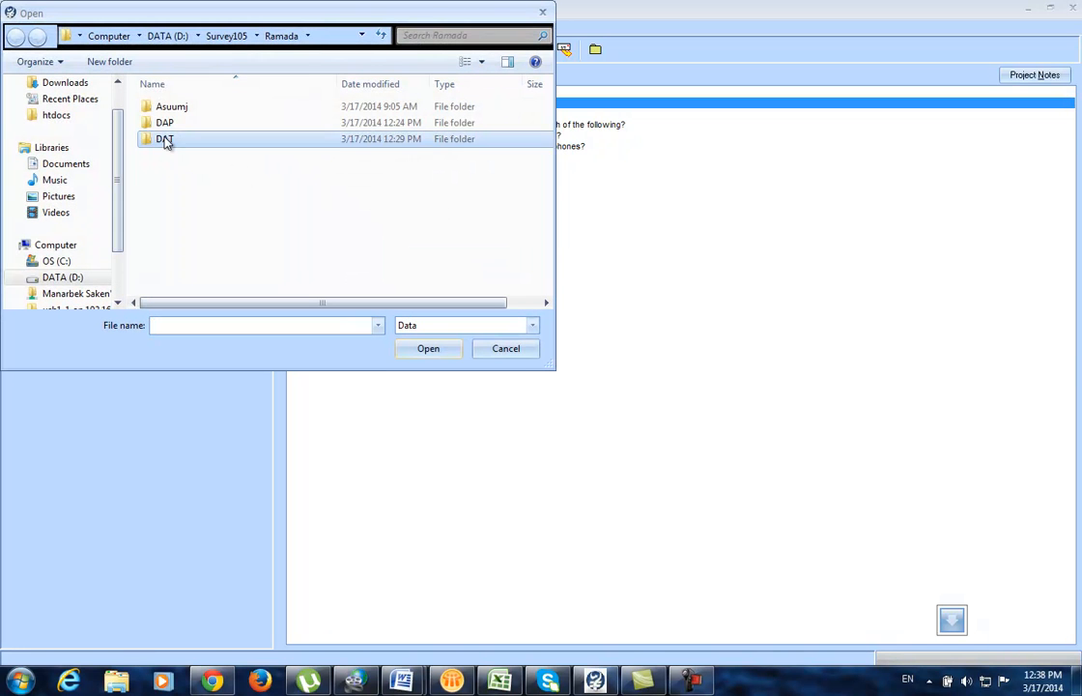
left_click(154, 107)
left_click(425, 347)
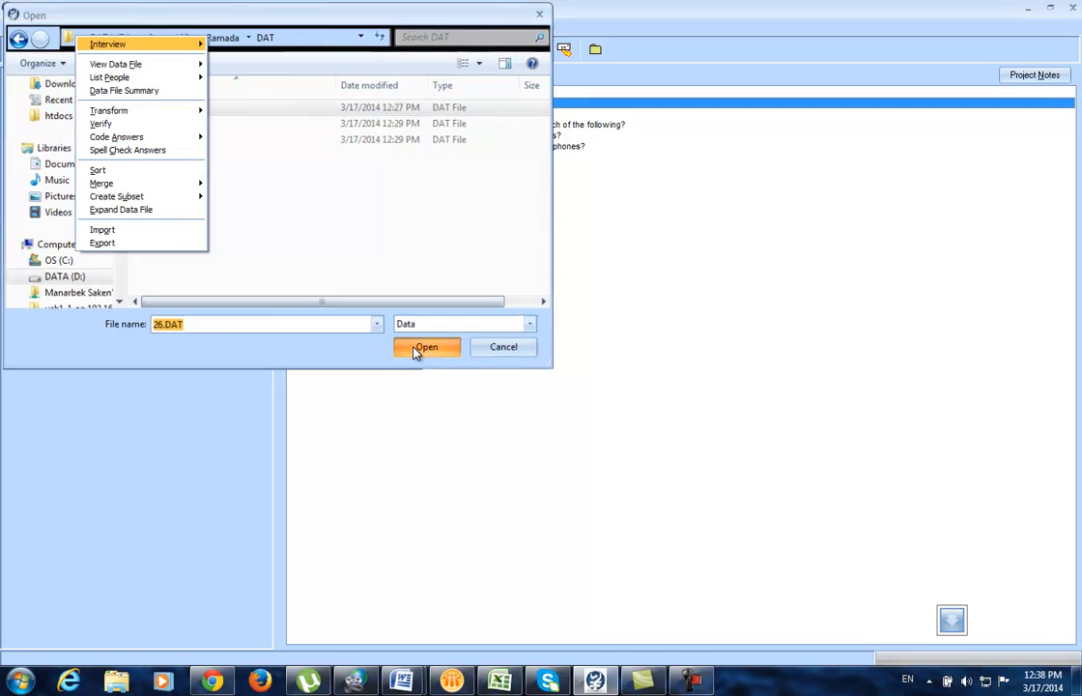
left_click(422, 330)
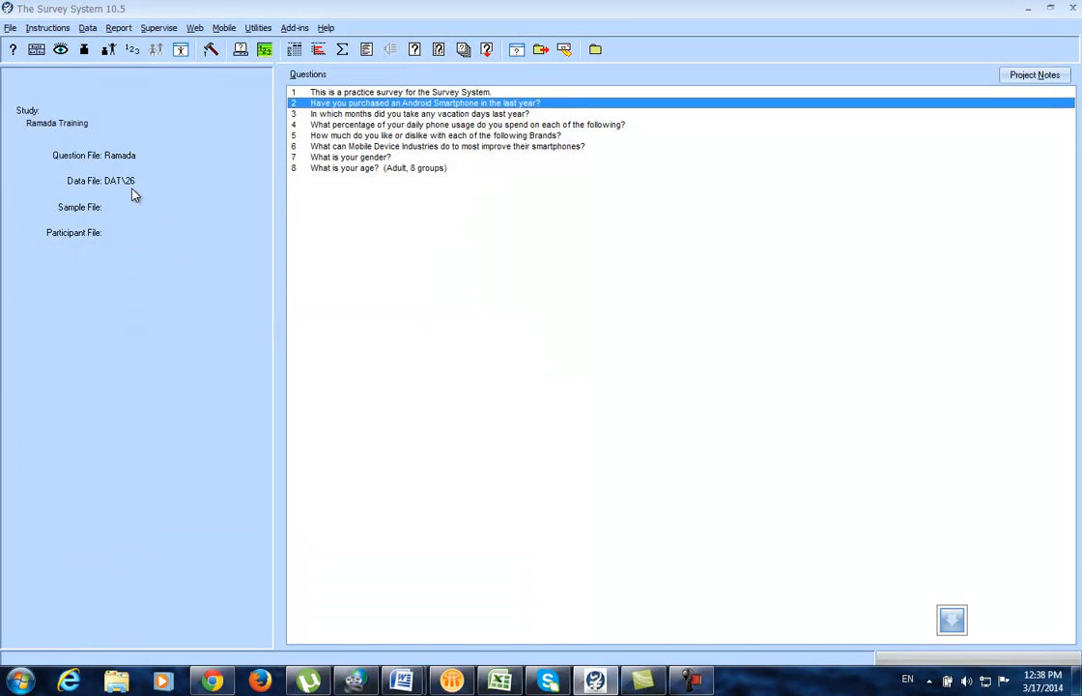
left_click(88, 29)
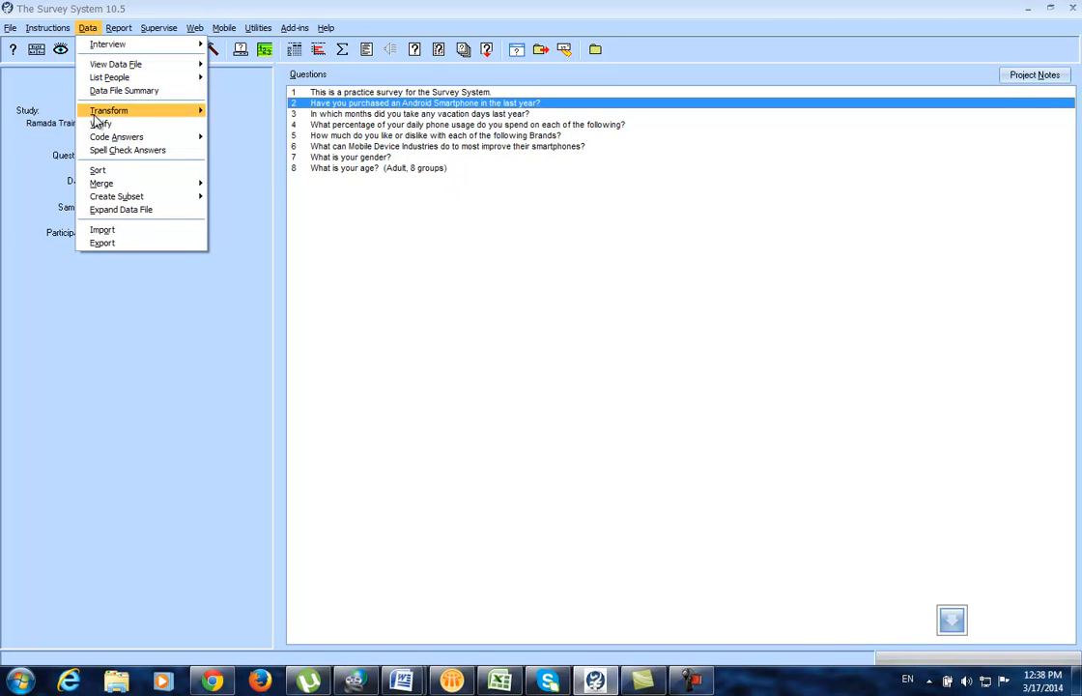
left_click(104, 243)
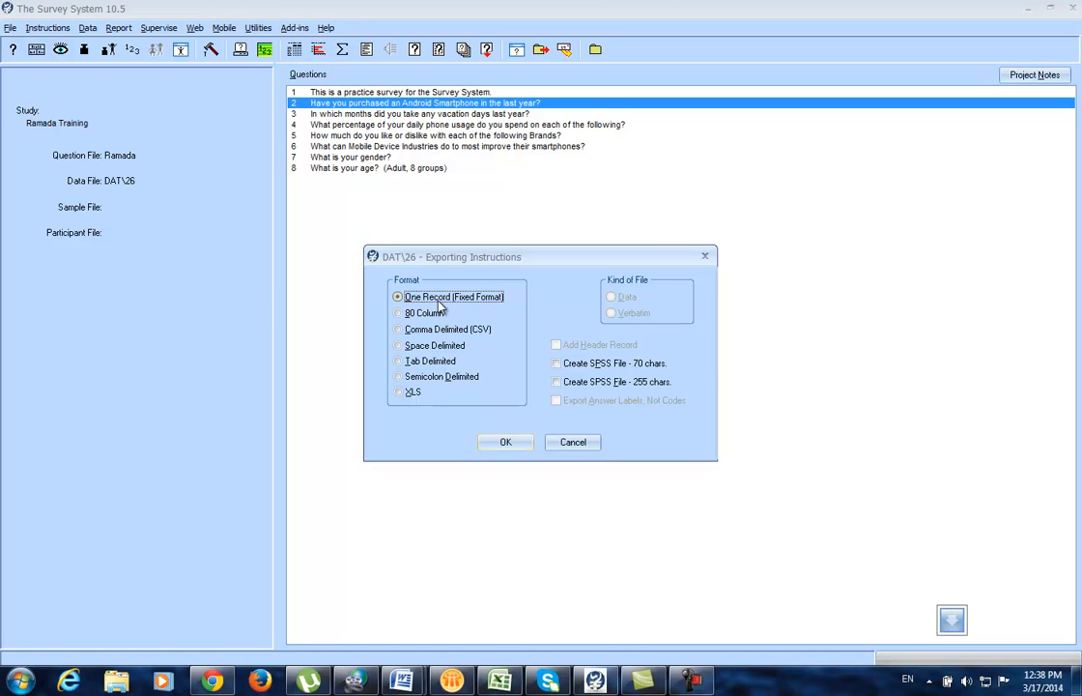
Step: Request a 255-character SPSS file for the export of file 26 and confirm the settings
left_click(555, 382)
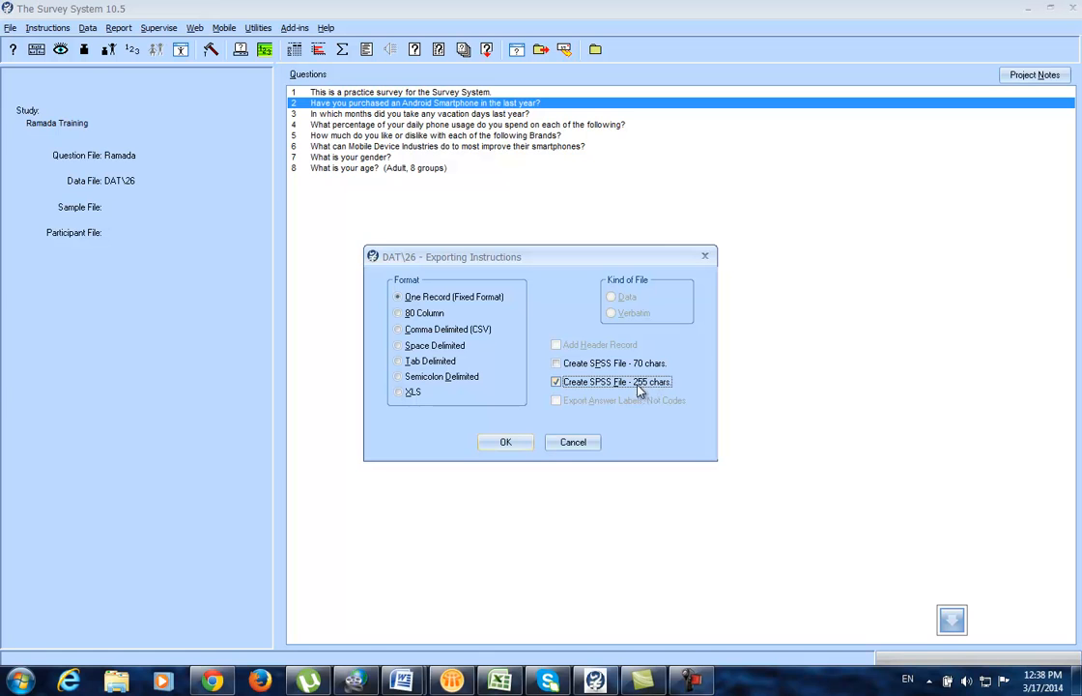
left_click(518, 449)
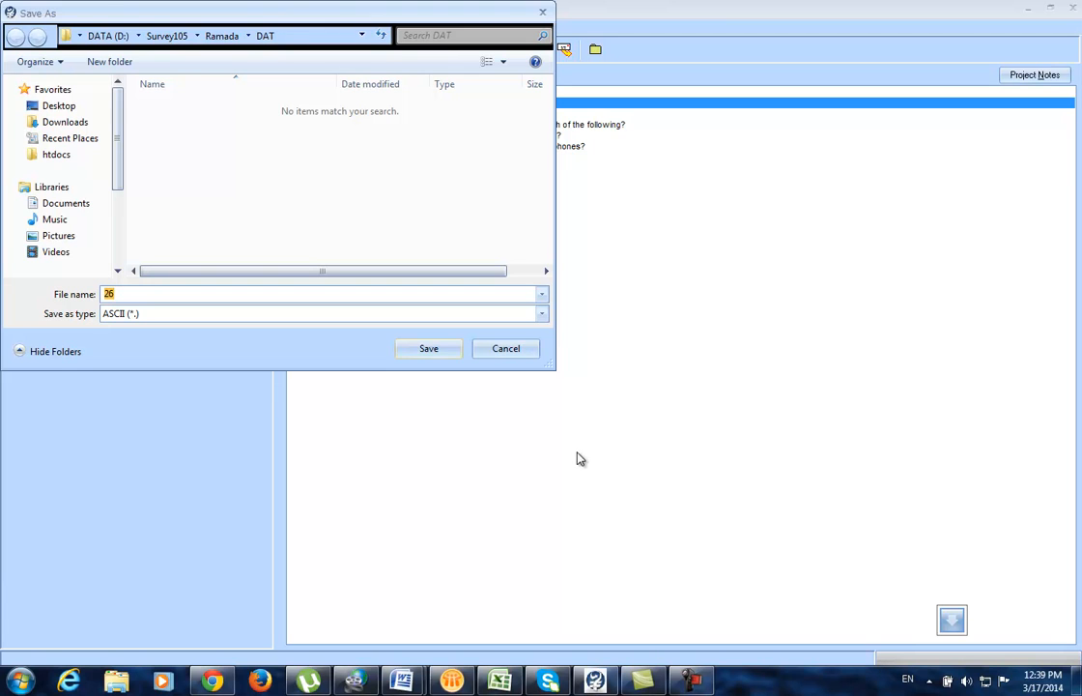
left_click(230, 41)
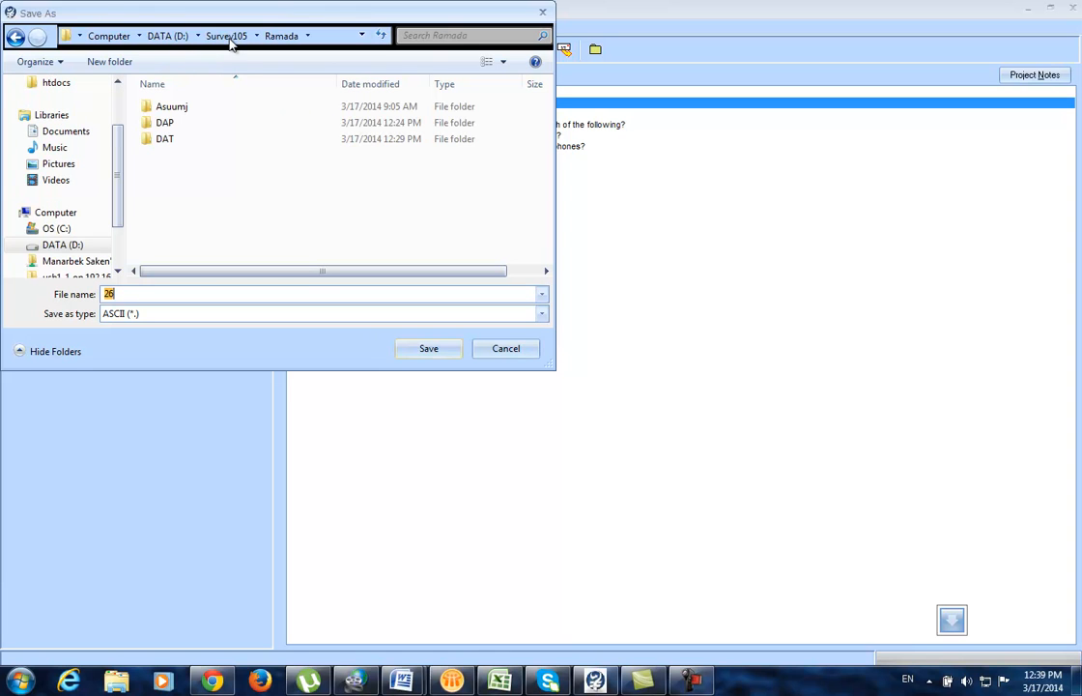
Step: Create a new folder named SPS inside the Ramada folder
right_click(150, 186)
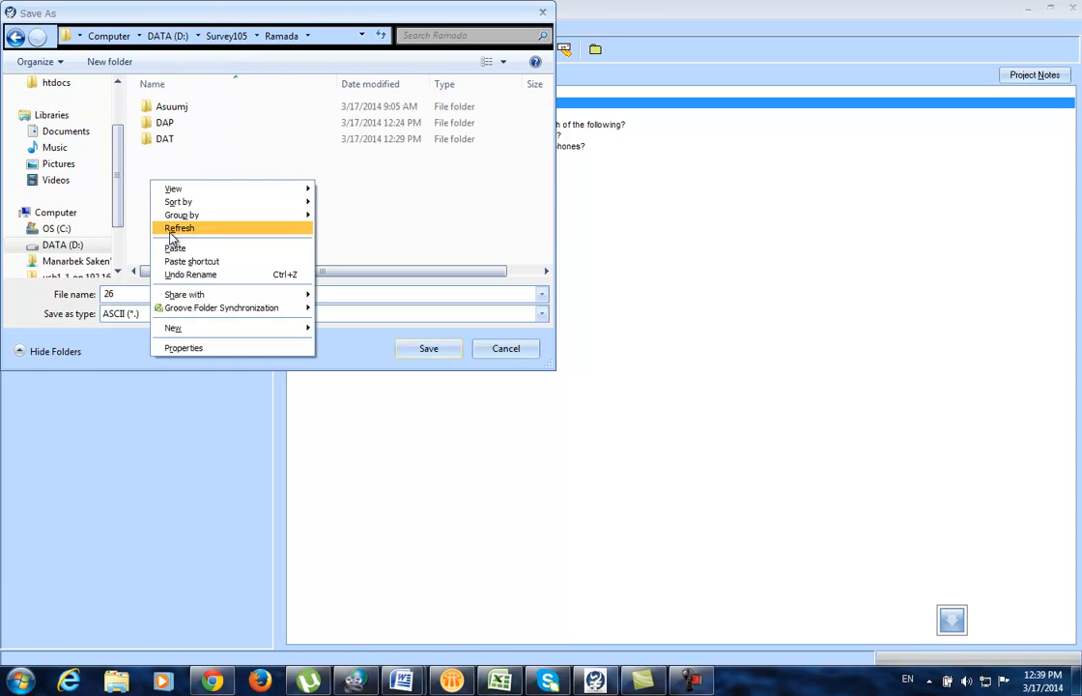
mouse_move(179, 329)
left_click(336, 328)
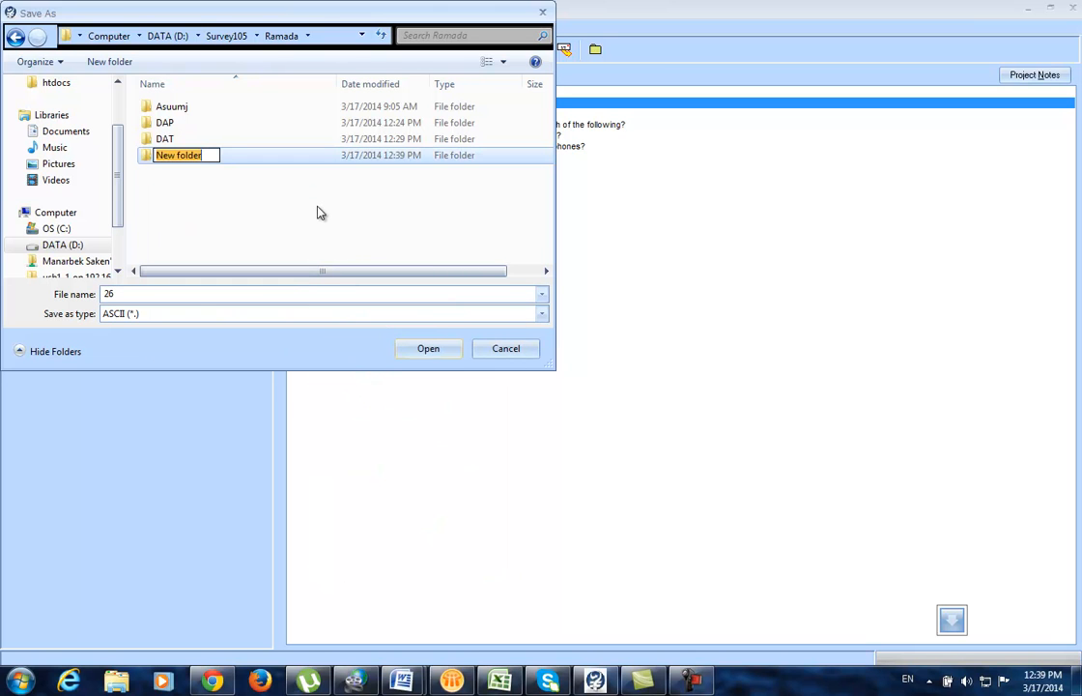
type("SPS")
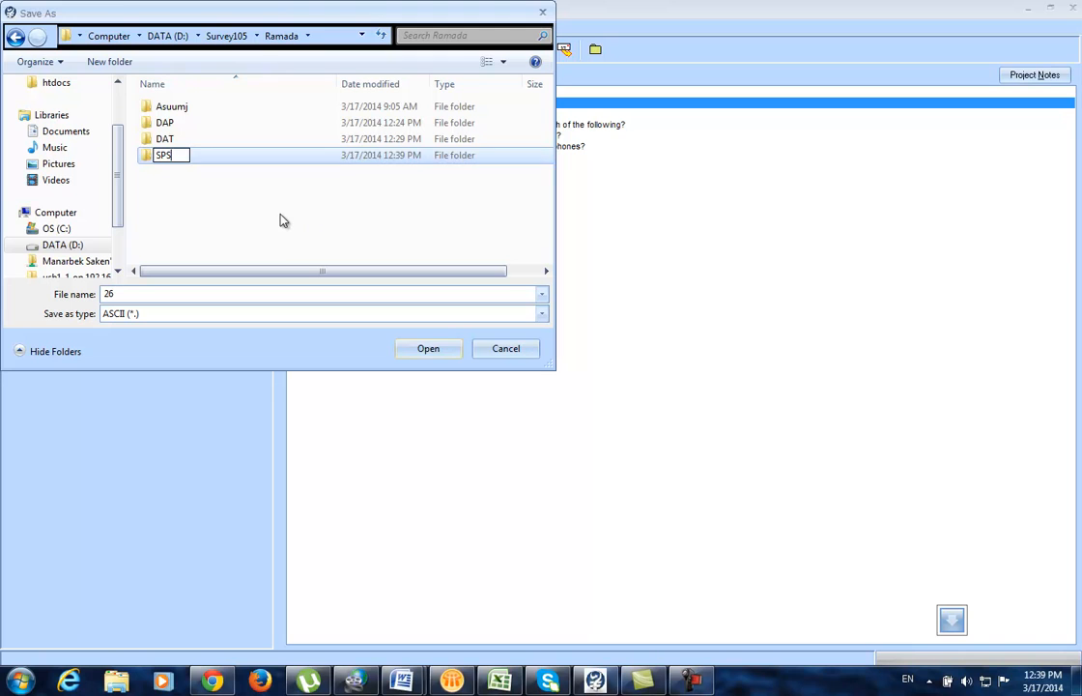
left_click(280, 219)
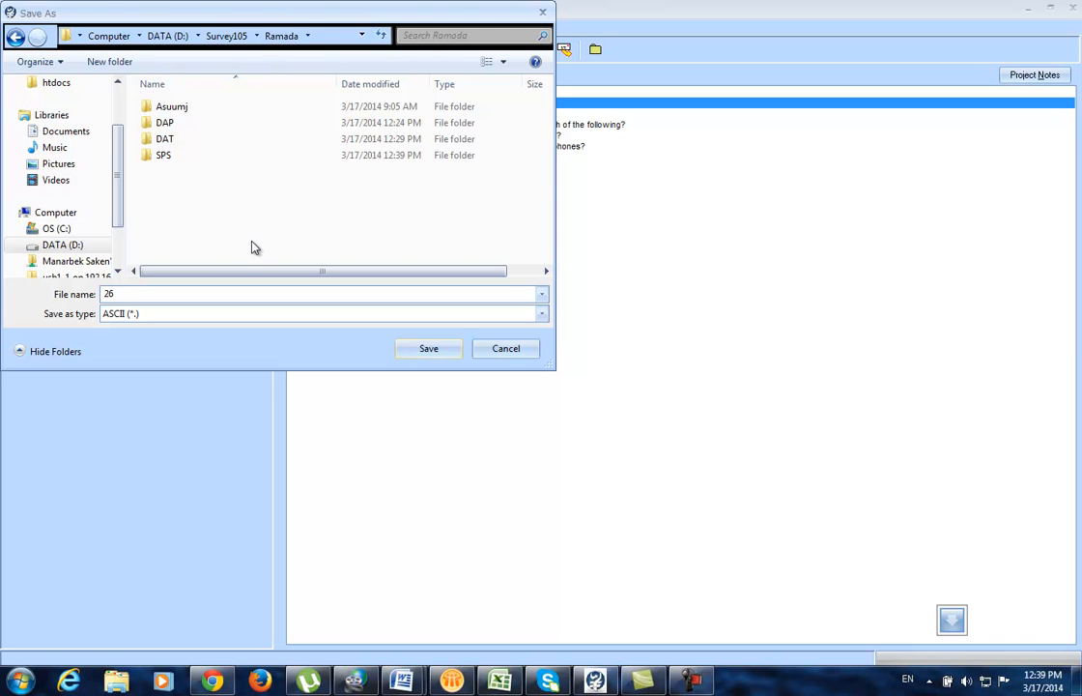
Step: Save the ASCII export as 26 in the SPS folder
double_click(164, 157)
double_click(146, 295)
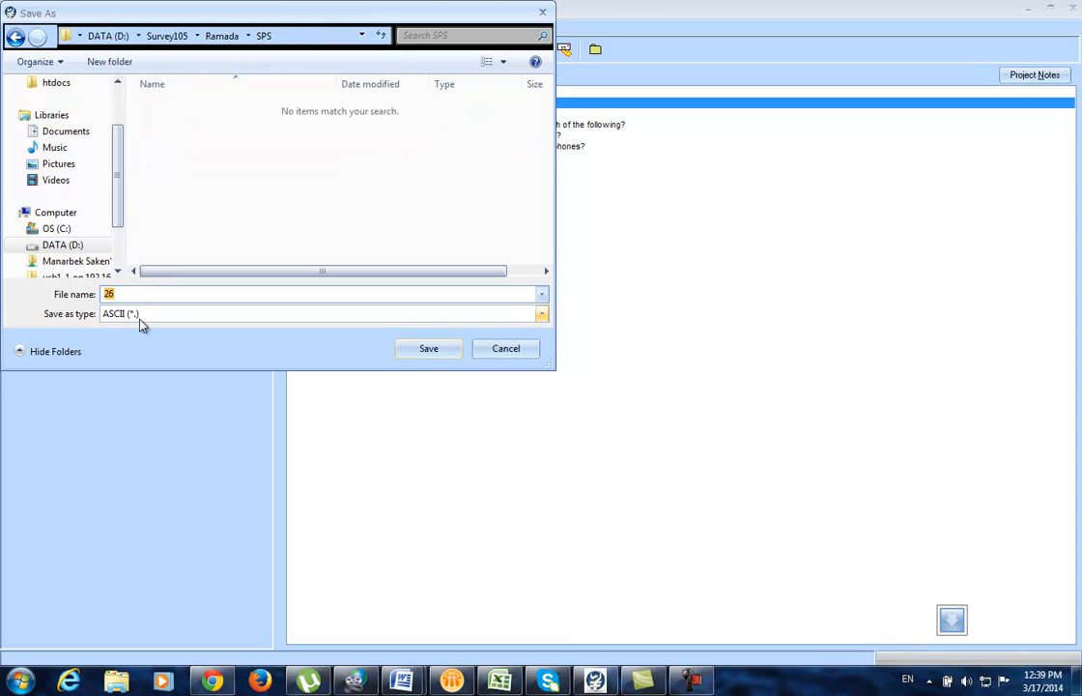
left_click(127, 294)
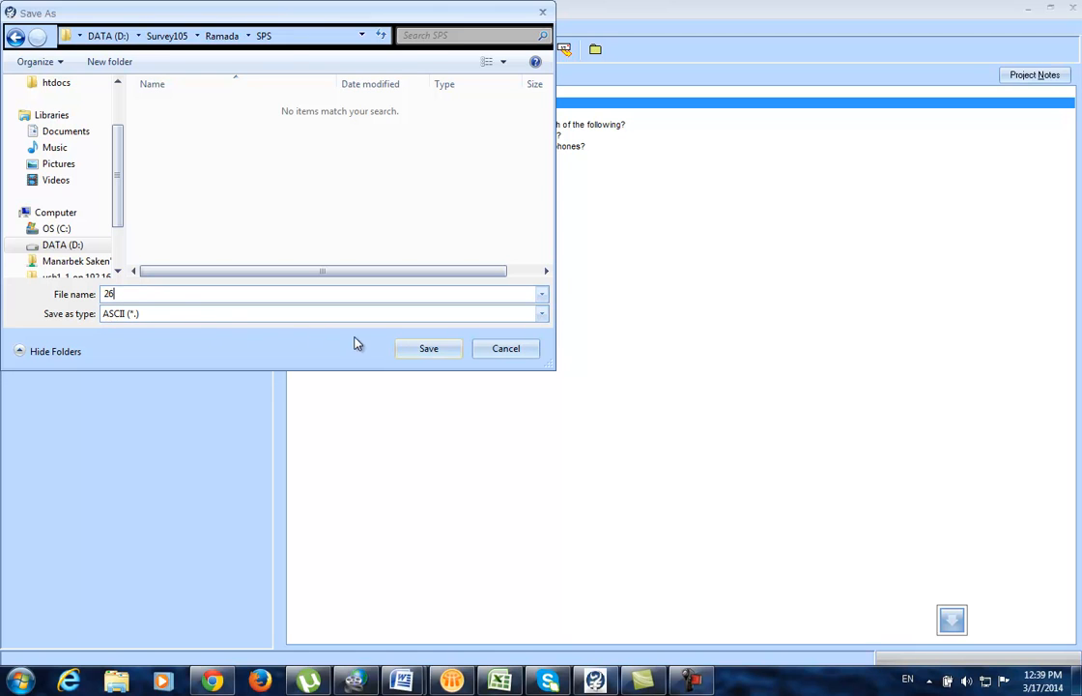
left_click(429, 349)
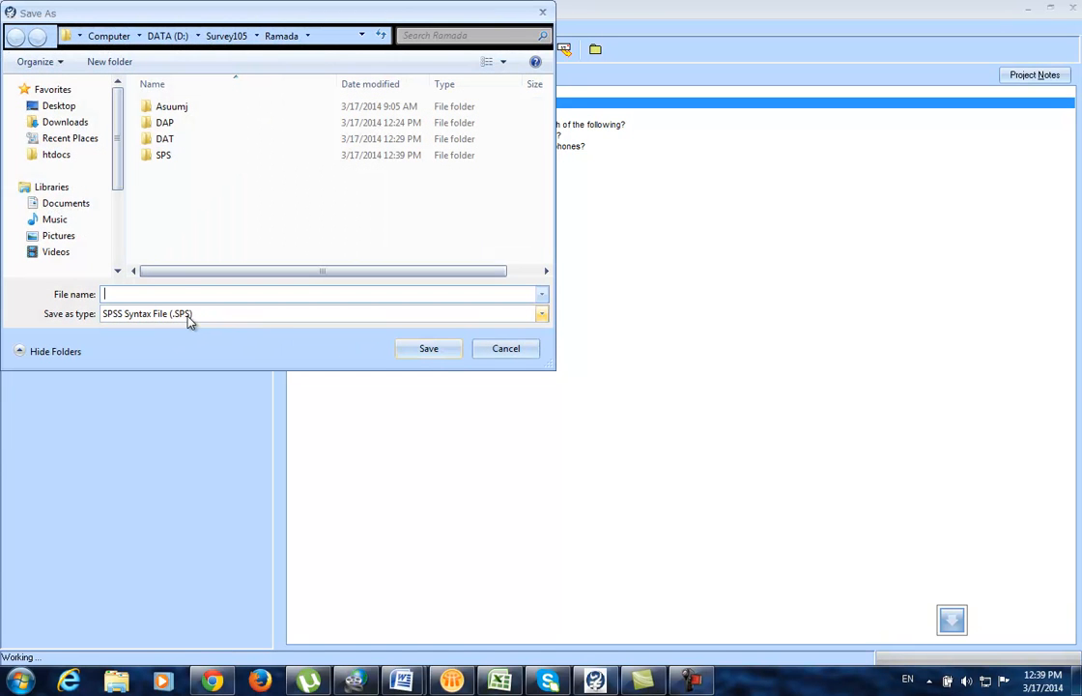
Step: Save the syntax file as 26.SPS in the SPS folder and acknowledge the finished notice
double_click(154, 158)
left_click(139, 293)
type("26.SPS")
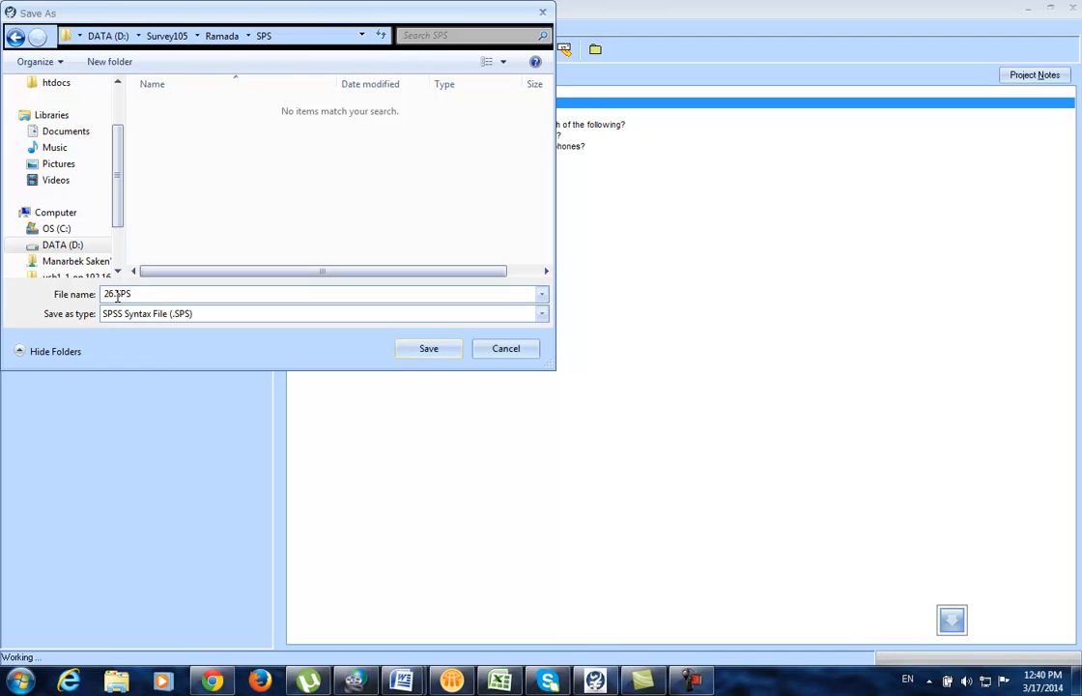
key("Left")
key("Left")
key("Right")
key("Right")
key("Left")
key("Left")
key("Right")
key("Right")
key("Left")
key("Left")
key("Right")
key("Right")
key("Left")
key("Left")
key("Right")
key("Right")
key("Left")
key("Right")
key("Right")
key("Right")
key("Right")
key("Left")
key("Left")
key("Left")
key("Right")
key("Right")
key("Right")
key("Left")
key("Left")
key("Left")
key("Right")
key("Right")
key("Right")
key("Left")
key("Left")
key("Right")
key("Right")
key("Left")
key("Left")
key("Left")
key("Left")
key("Left")
key("Left")
key("Right")
key("Right")
key("Right")
key("Right")
key("Right")
key("Right")
left_click(425, 354)
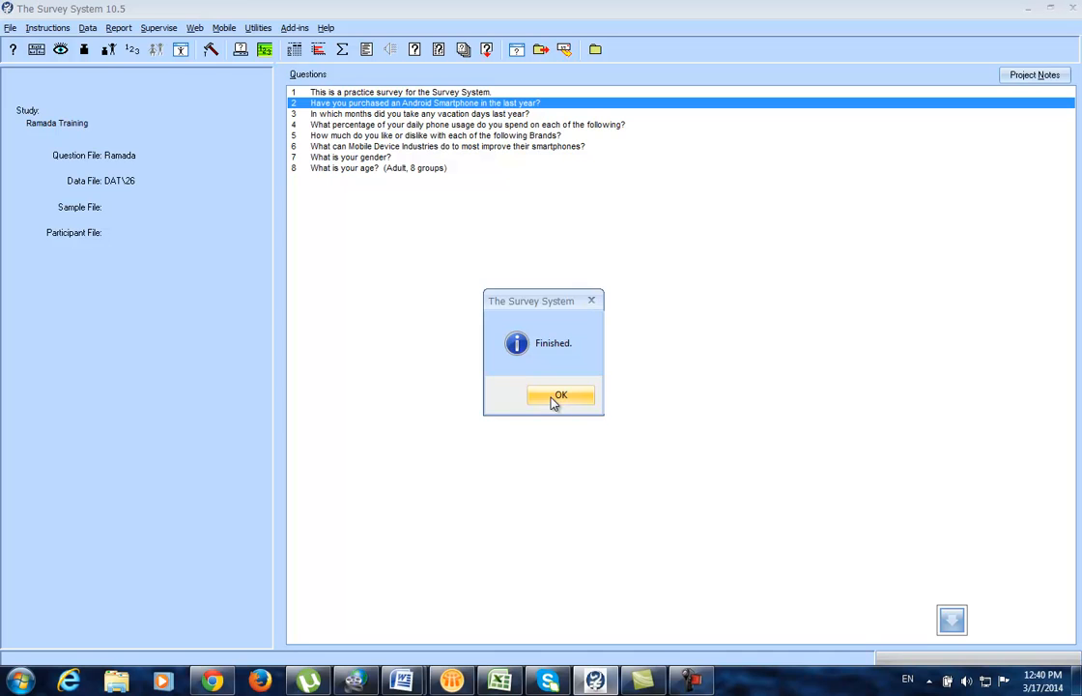
left_click(557, 397)
key("alt+d")
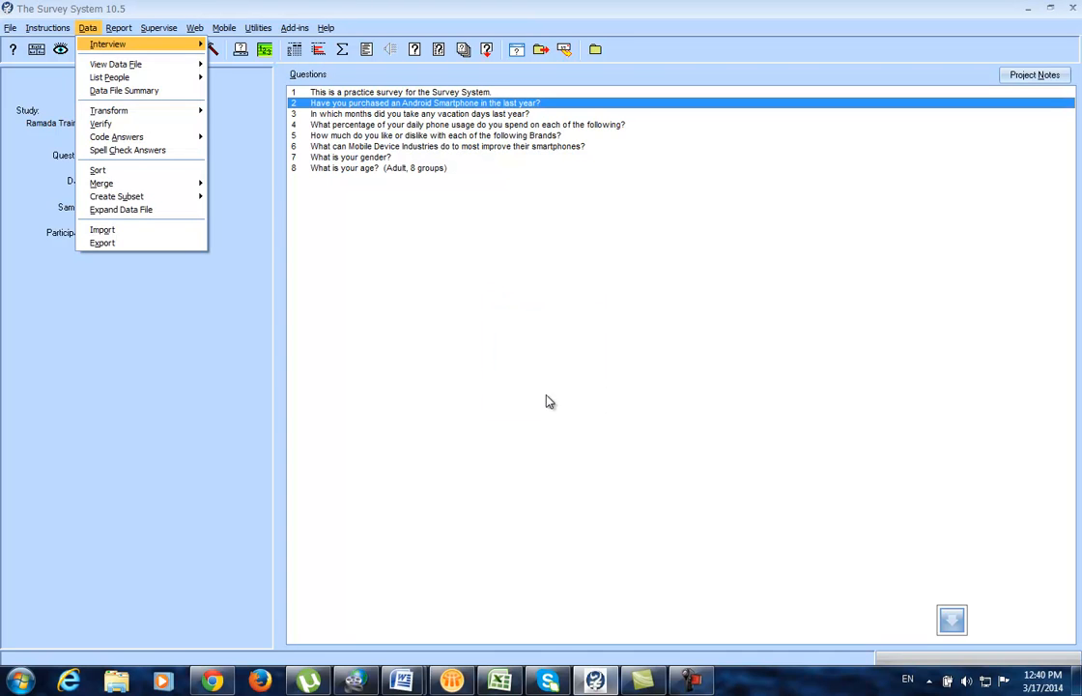
Step: Load 27.DAT from the DAT folder as the current data file
left_click(11, 28)
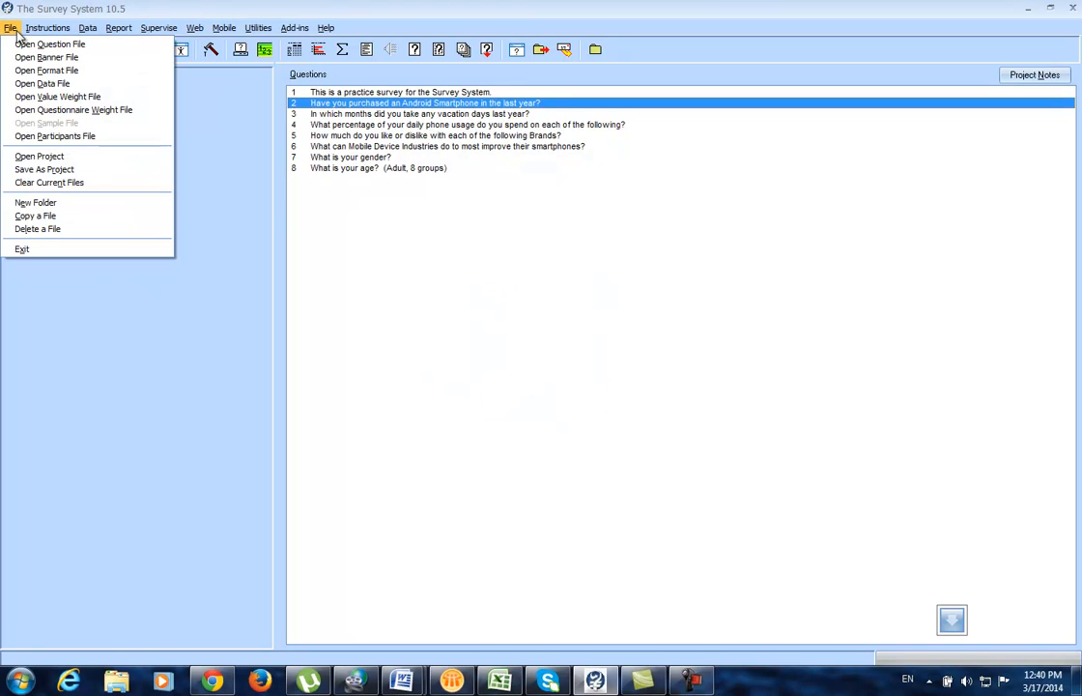
left_click(39, 83)
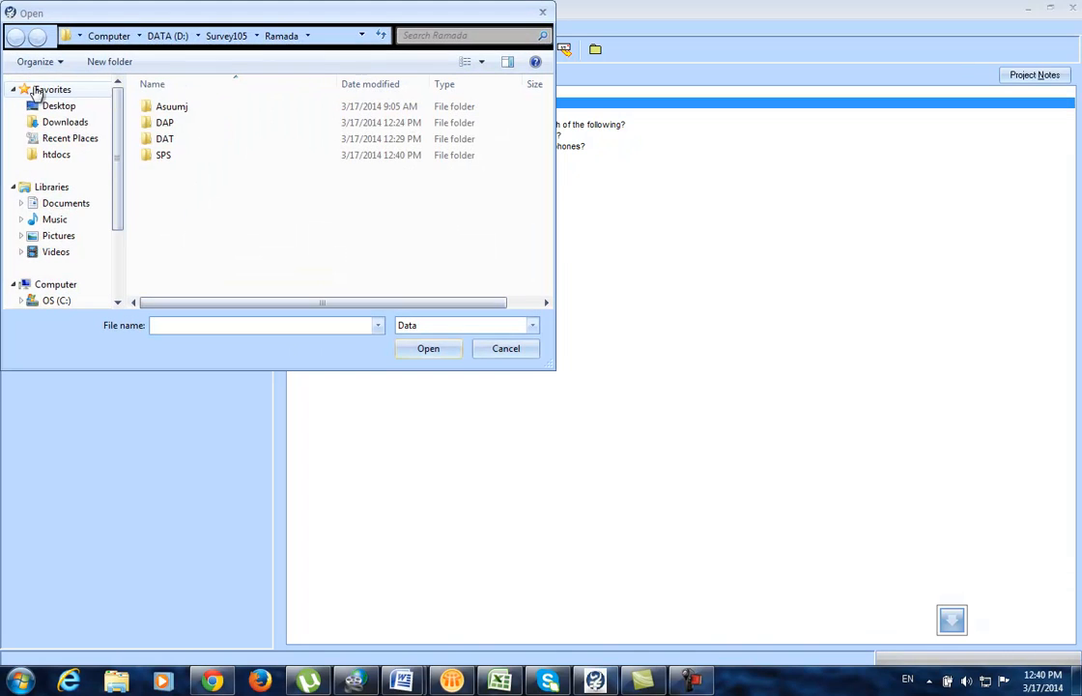
double_click(167, 142)
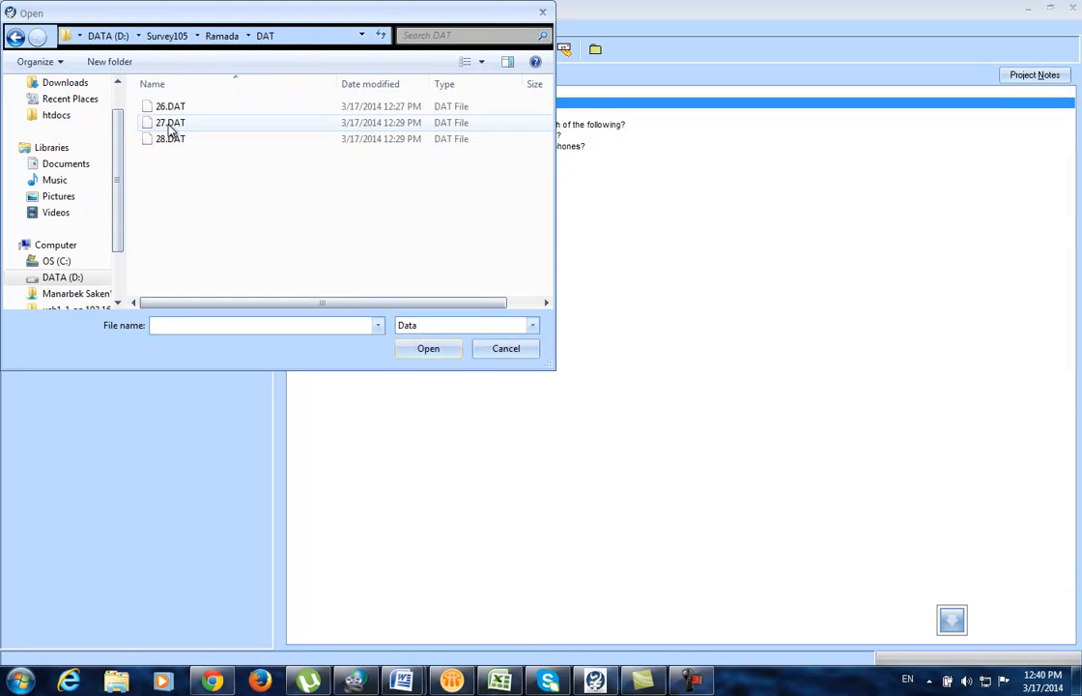
left_click(170, 123)
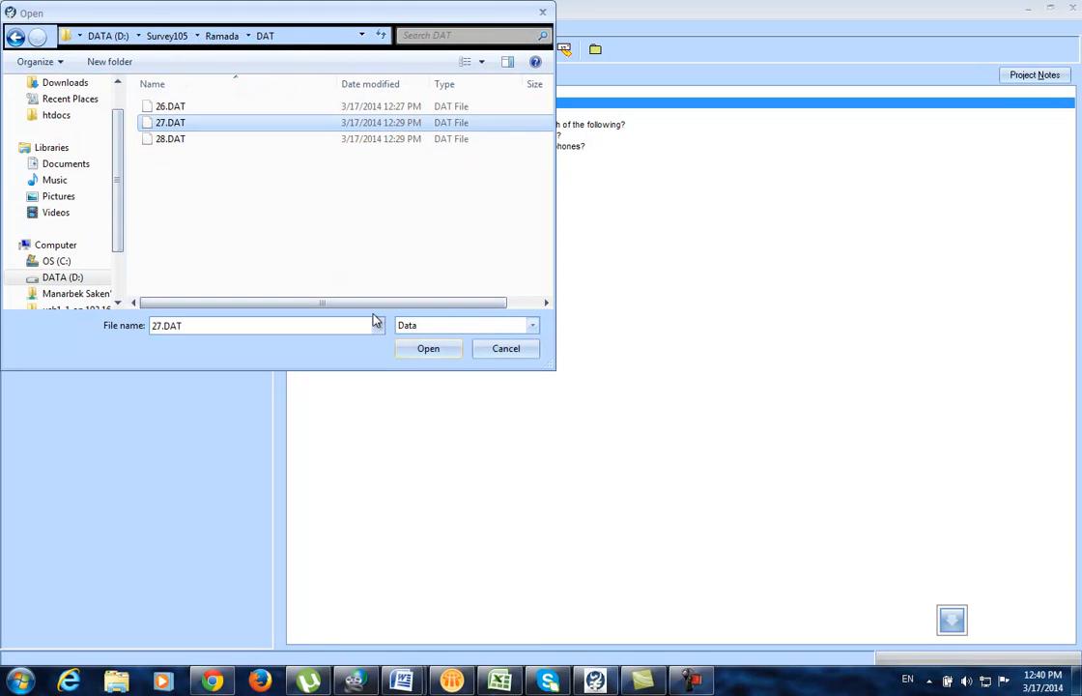
left_click(16, 35)
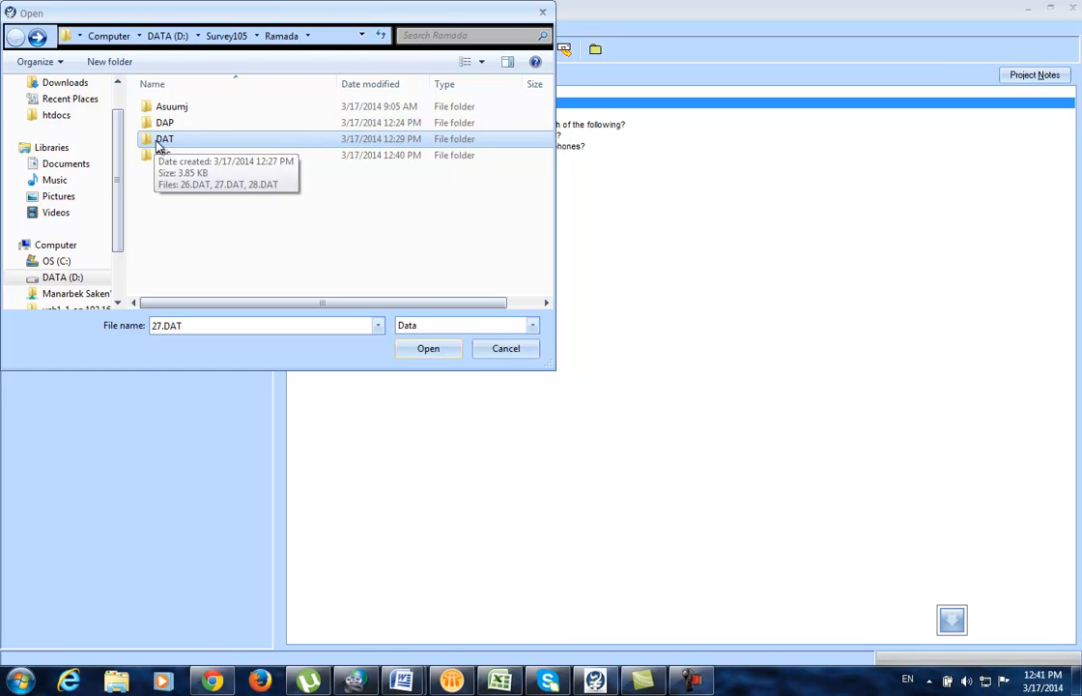
double_click(159, 142)
left_click(160, 125)
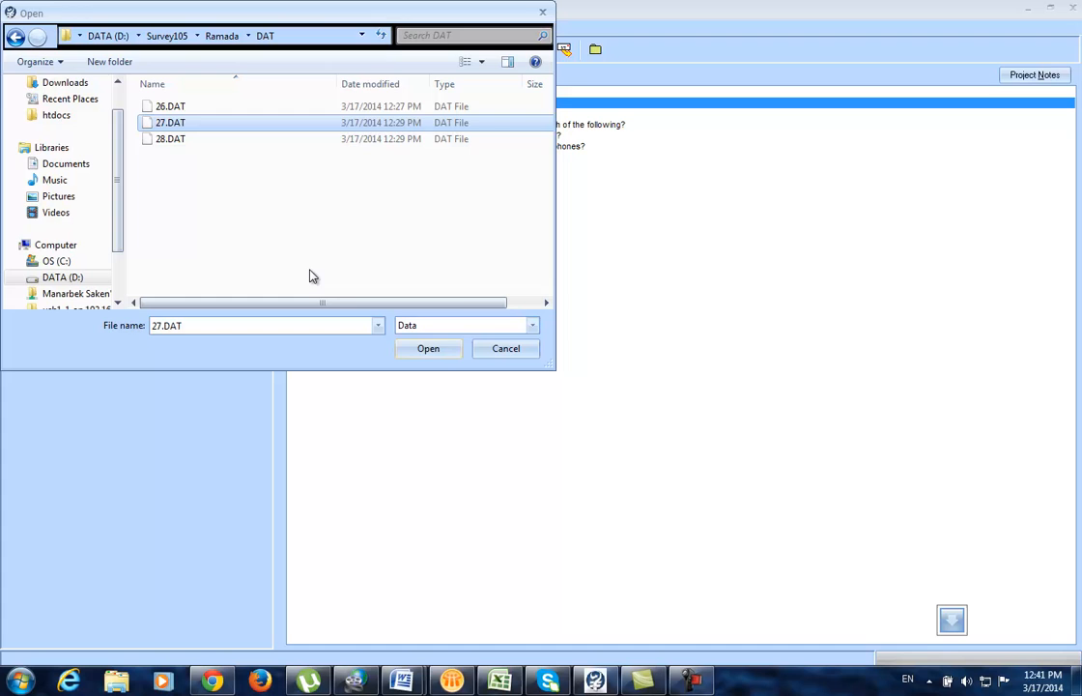
left_click(428, 349)
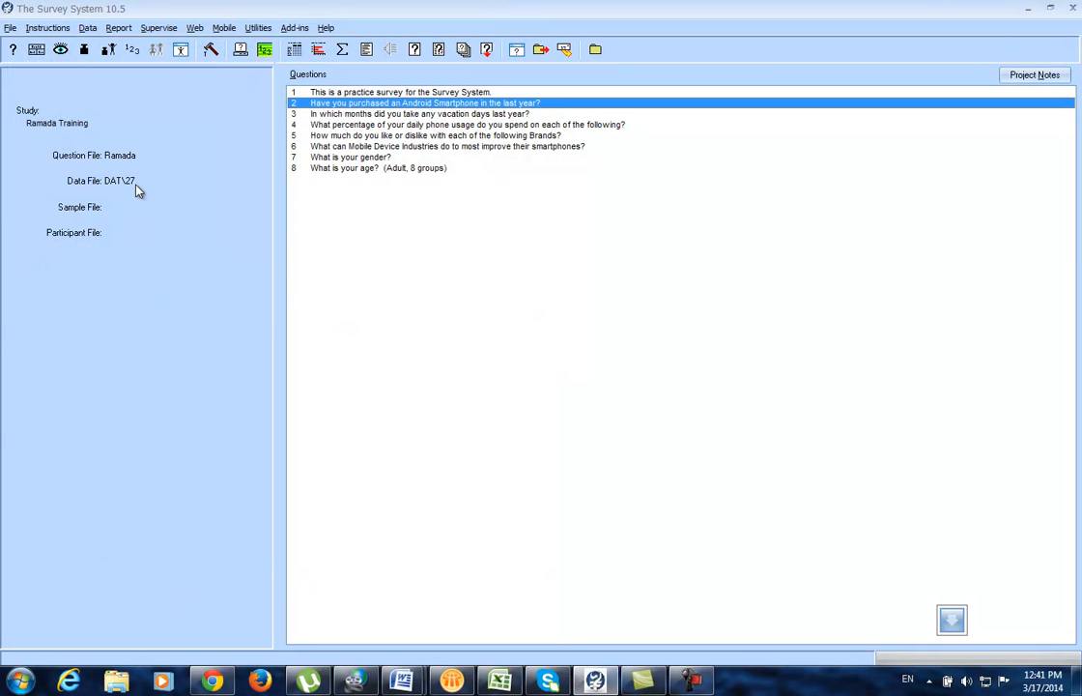
Step: Export file 27 as a 255-character SPSS file, saving data as 27 in SPS and syntax as 27.SPS
left_click(87, 27)
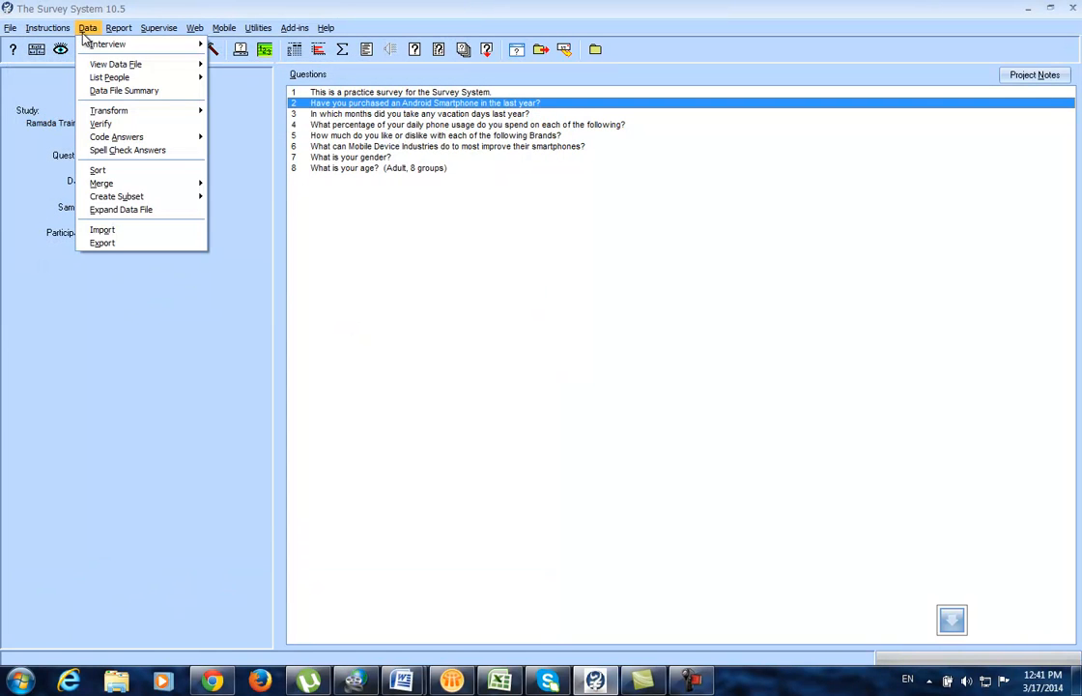
left_click(106, 243)
left_click(592, 386)
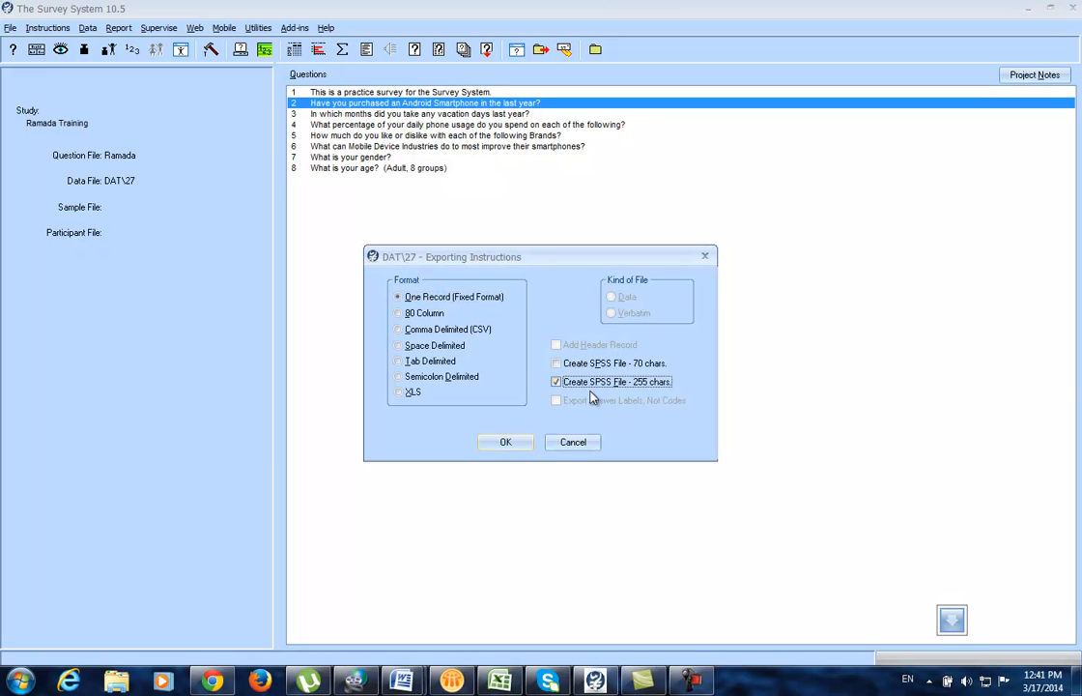
left_click(504, 442)
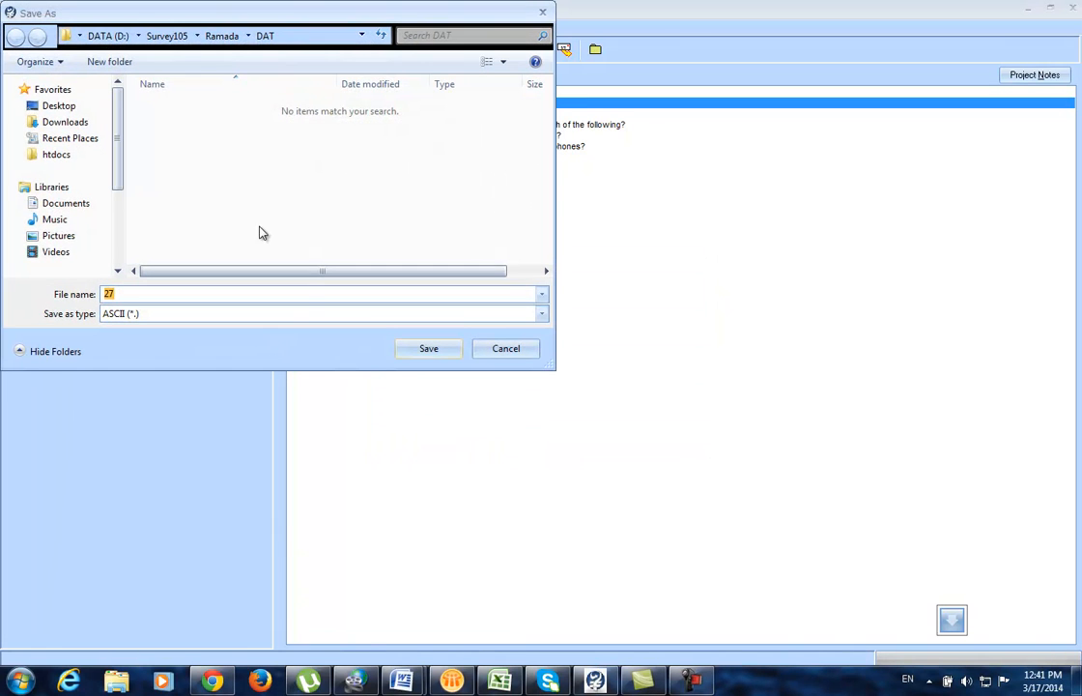
left_click(230, 37)
double_click(164, 156)
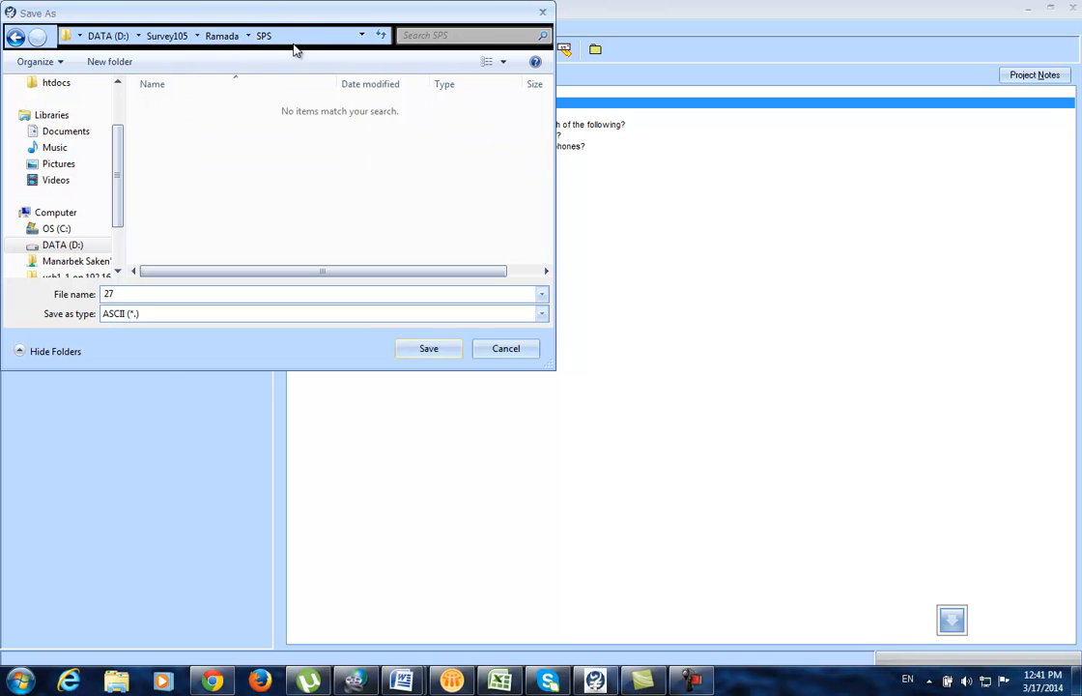
double_click(170, 294)
left_click(438, 353)
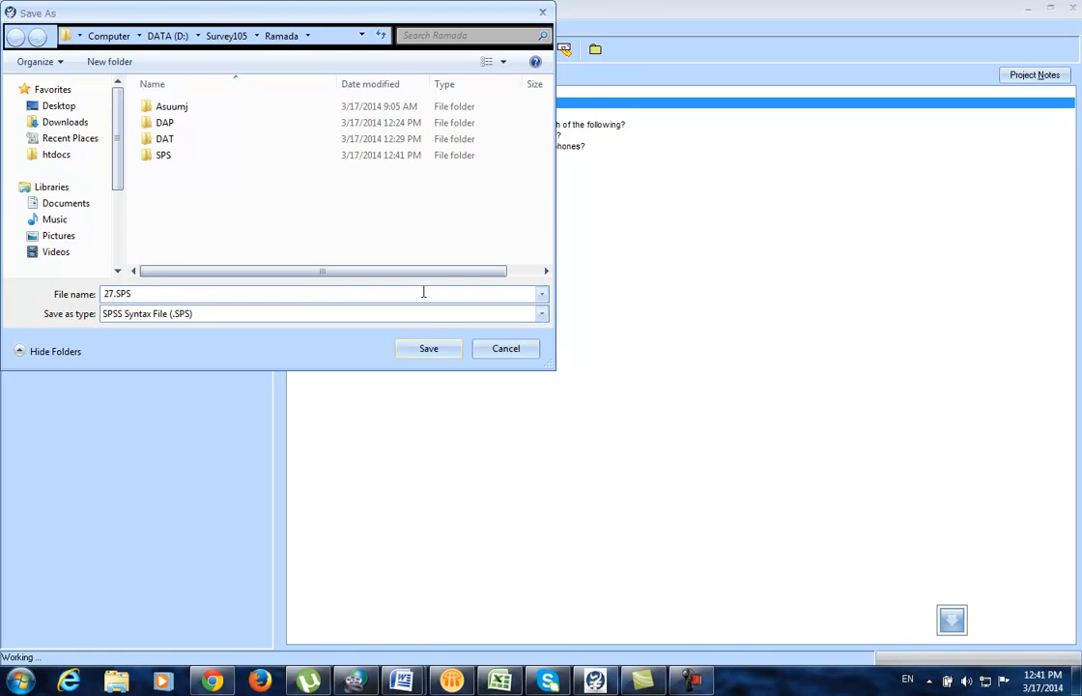
left_click(430, 353)
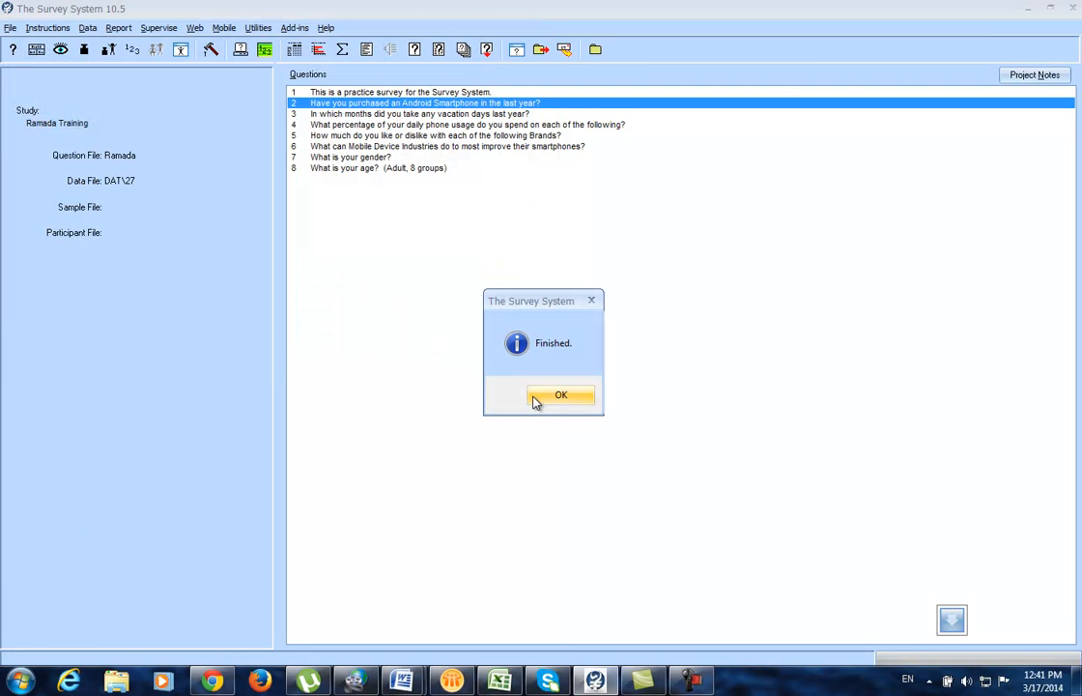
Step: Load 28.DAT from the DAT folder as the current data file
left_click(559, 396)
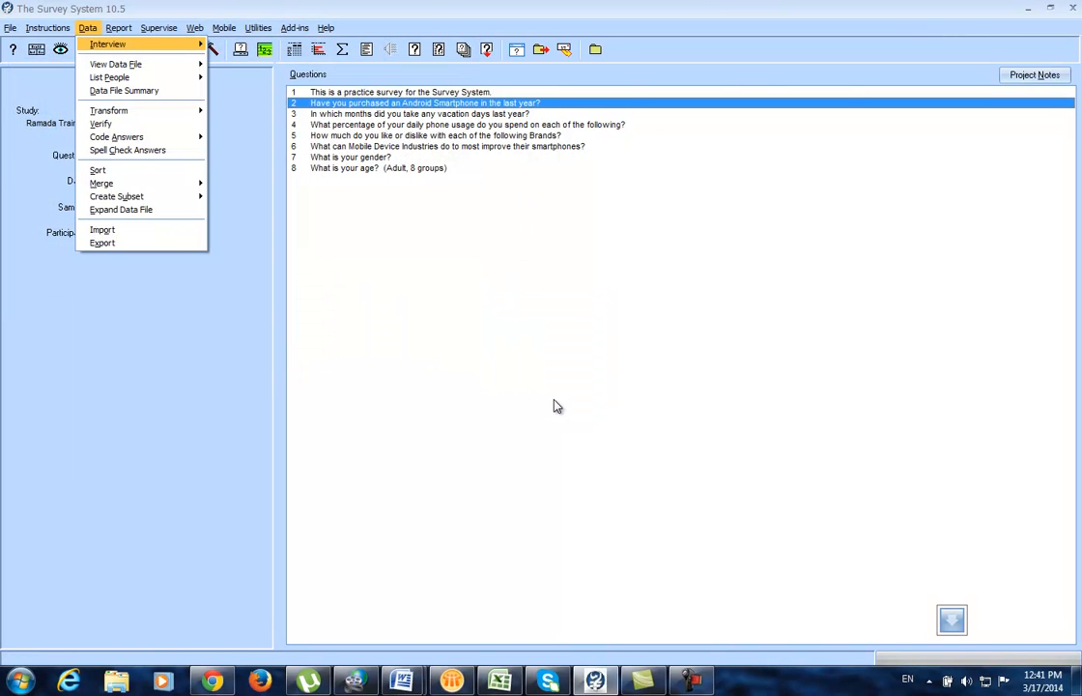
mouse_move(10, 30)
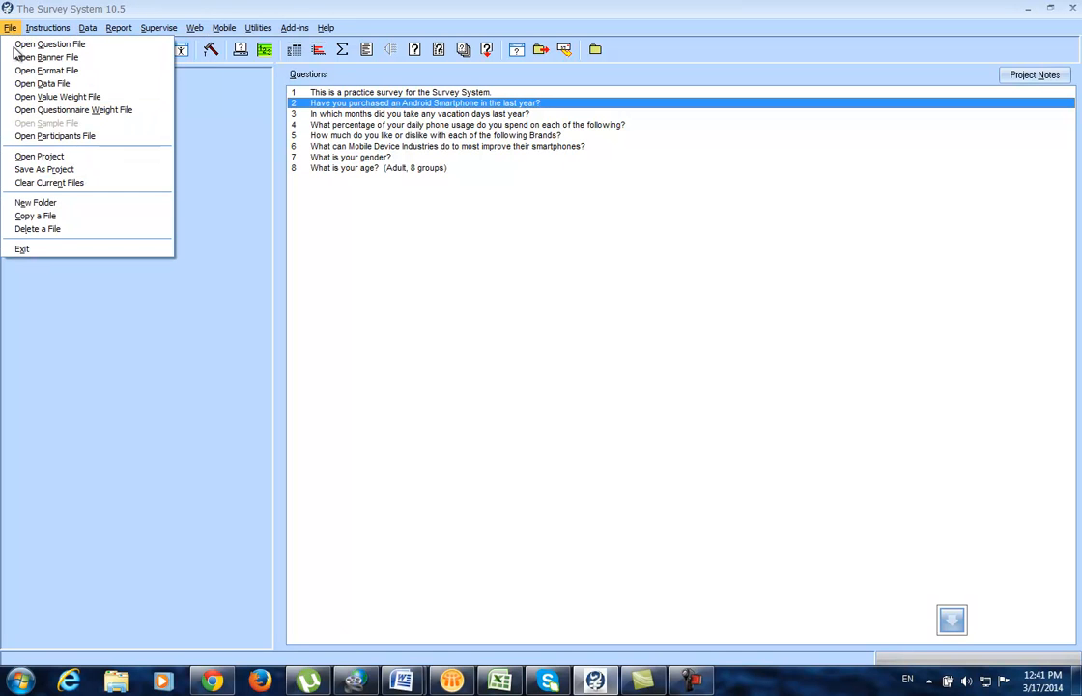
left_click(32, 85)
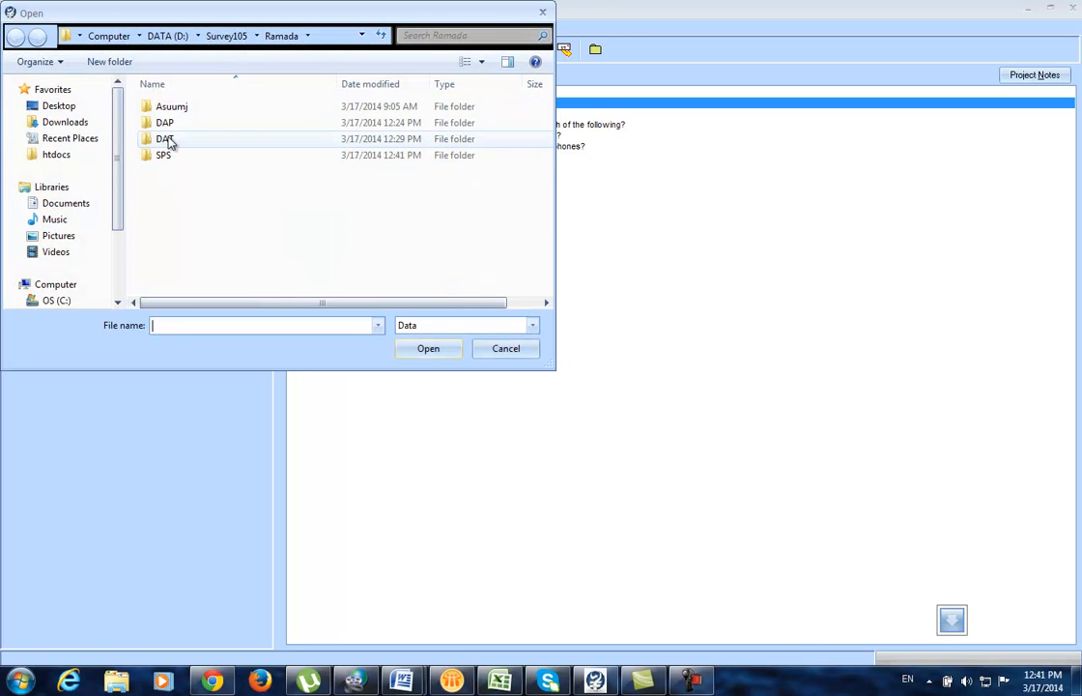
double_click(166, 140)
left_click(170, 141)
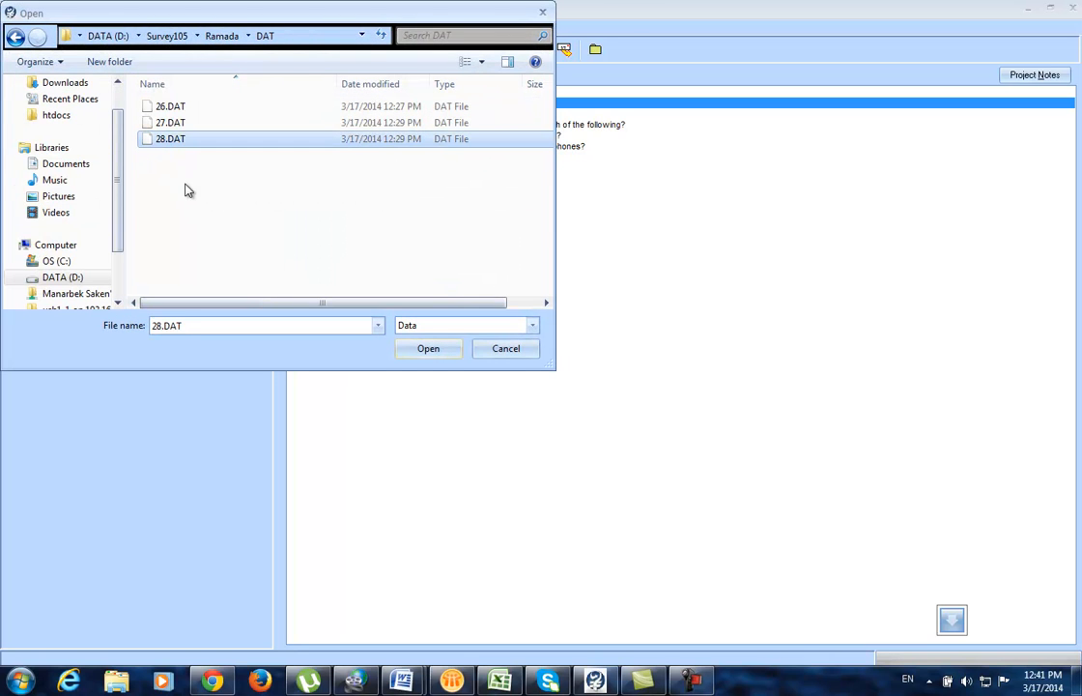
left_click(434, 350)
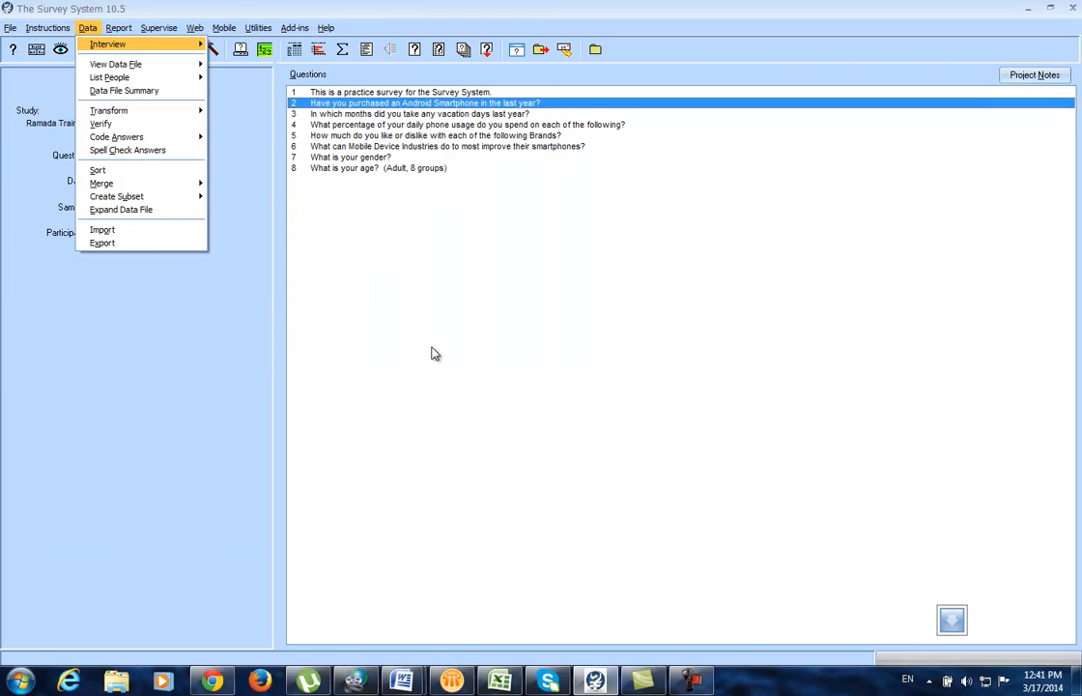
Step: Export file 28 with the 255-character SPSS option, saving 28 and 28.SPS in the SPS folder
left_click(147, 244)
left_click(567, 386)
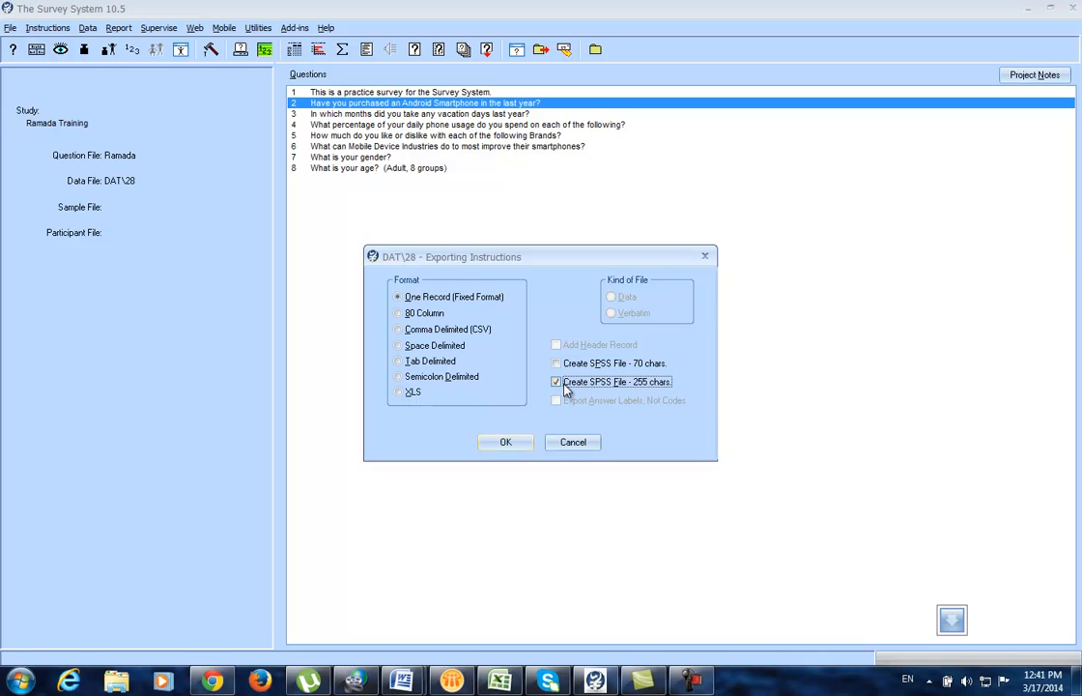
left_click(510, 441)
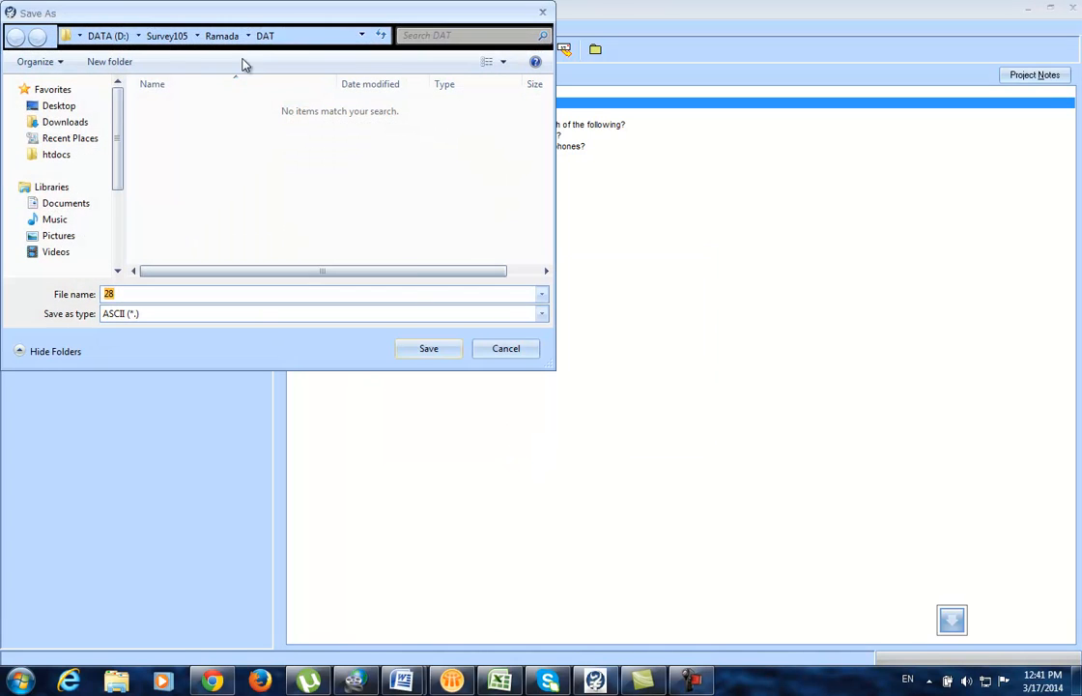
left_click(226, 40)
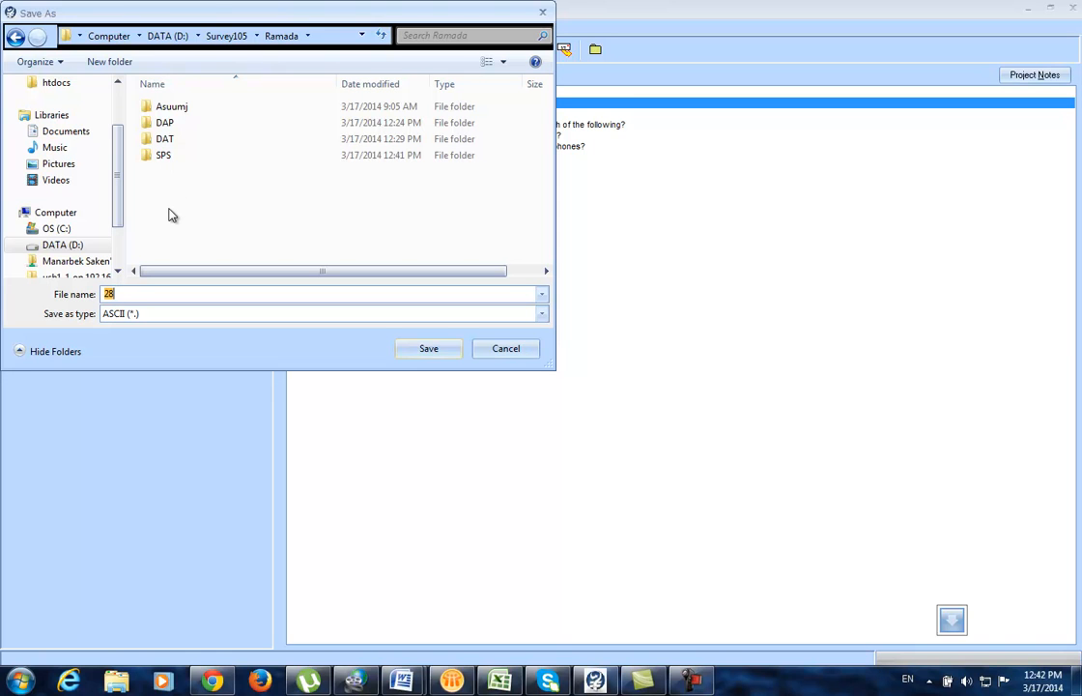
double_click(147, 156)
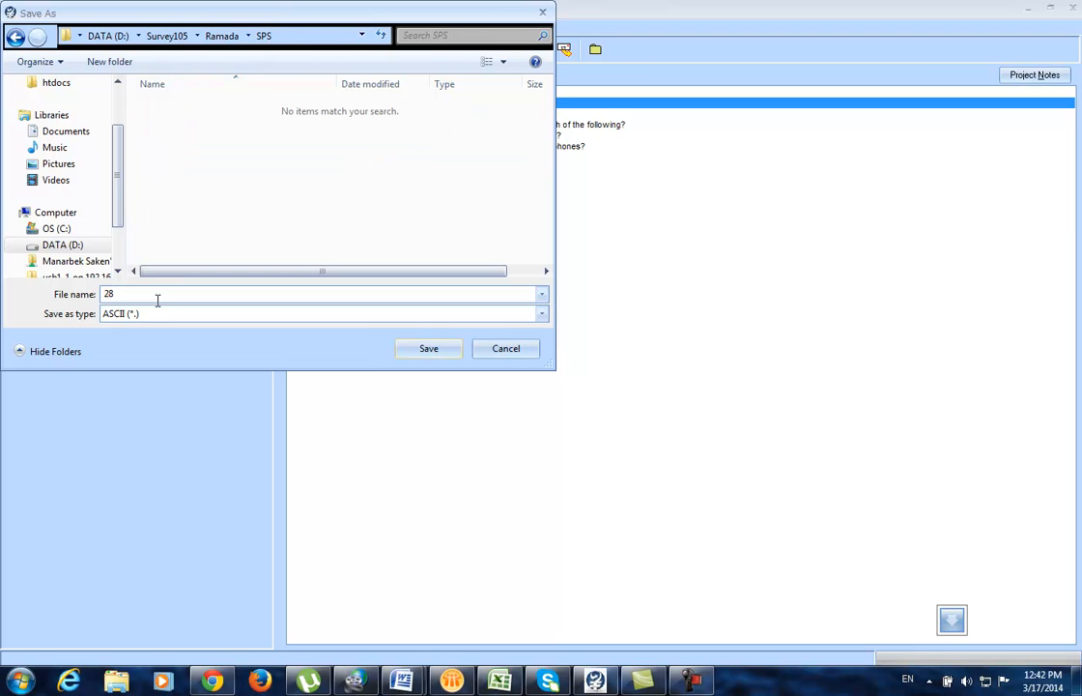
left_click(432, 348)
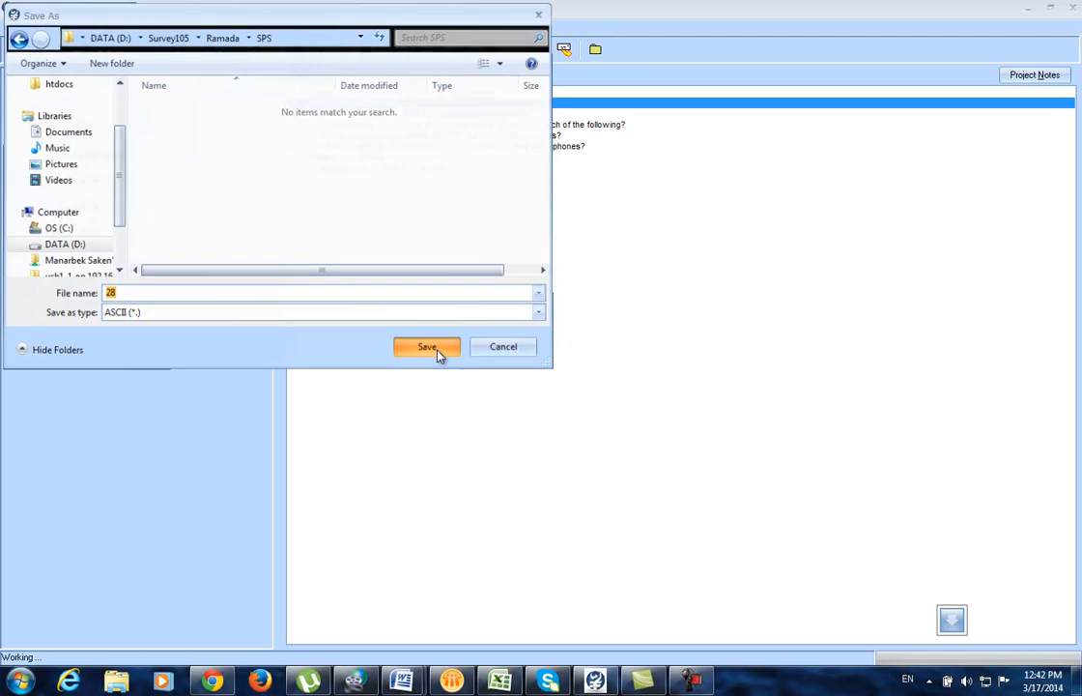
type("28")
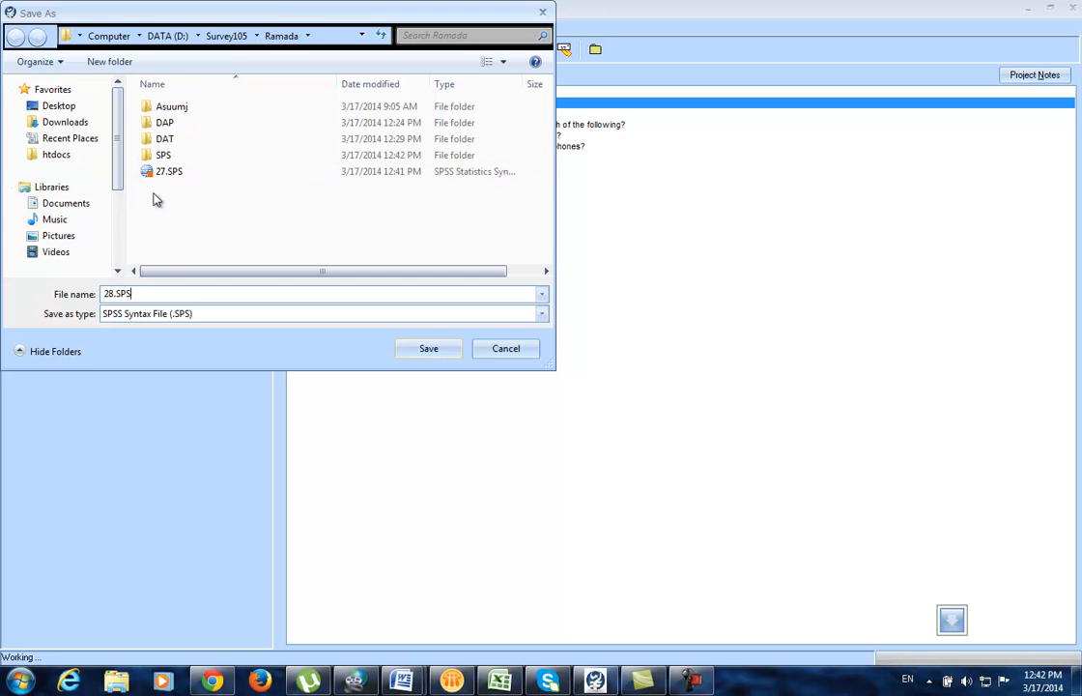
double_click(160, 156)
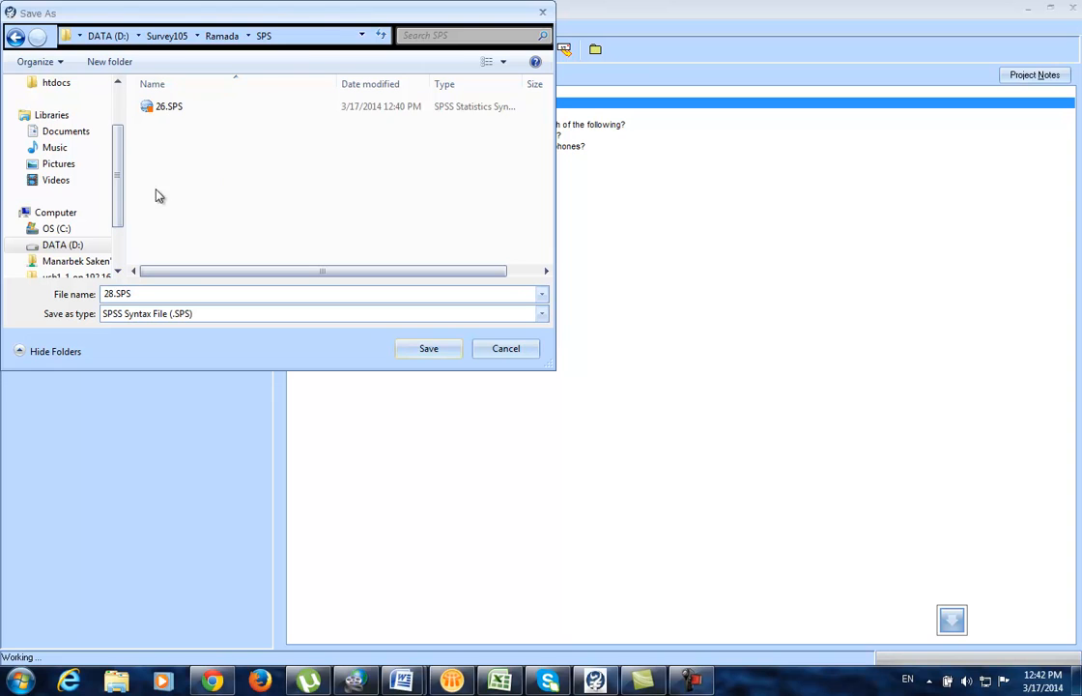
left_click(167, 295)
left_click(431, 350)
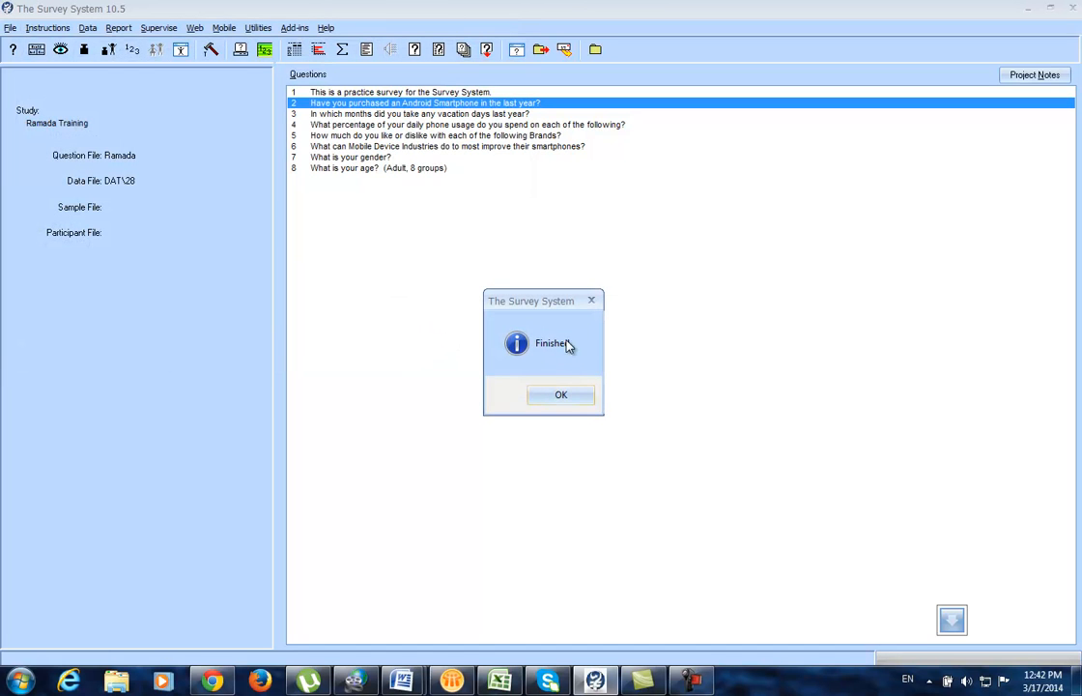
left_click(561, 396)
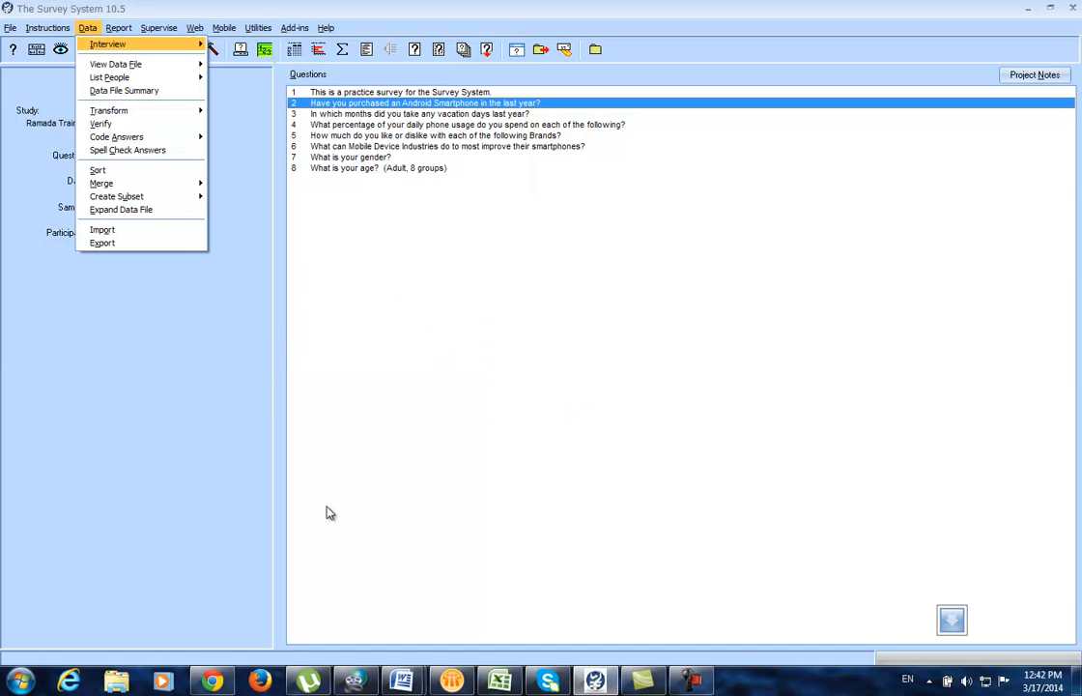
Step: Cut 27.SPS from the D:\Survey105\Ramada folder in Windows Explorer
left_click(118, 681)
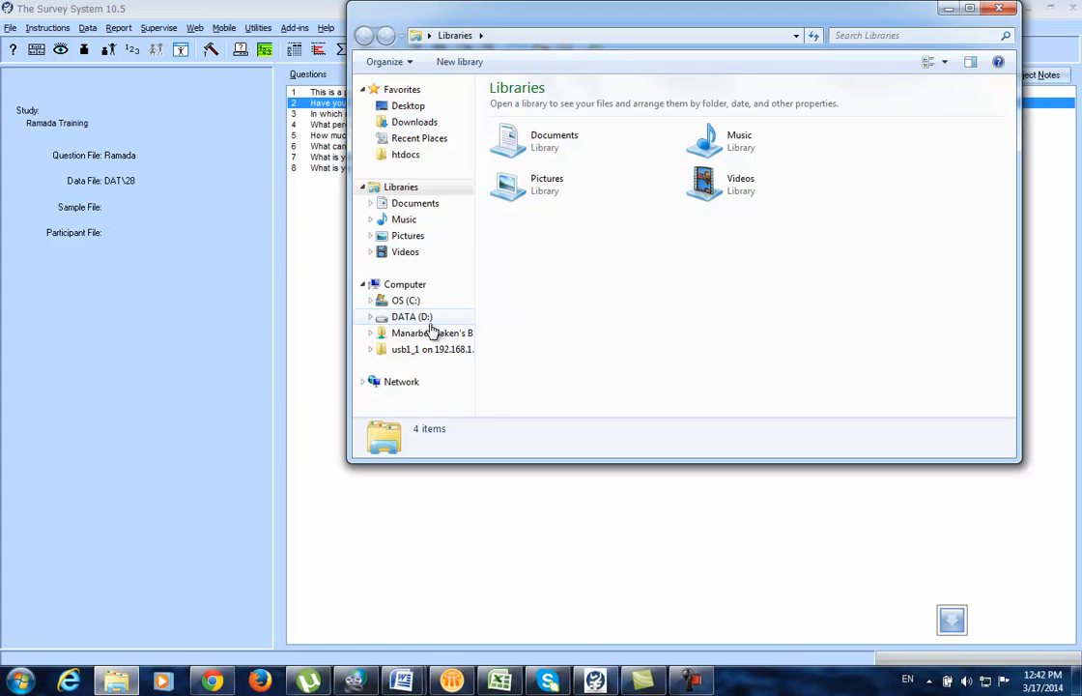
left_click(426, 320)
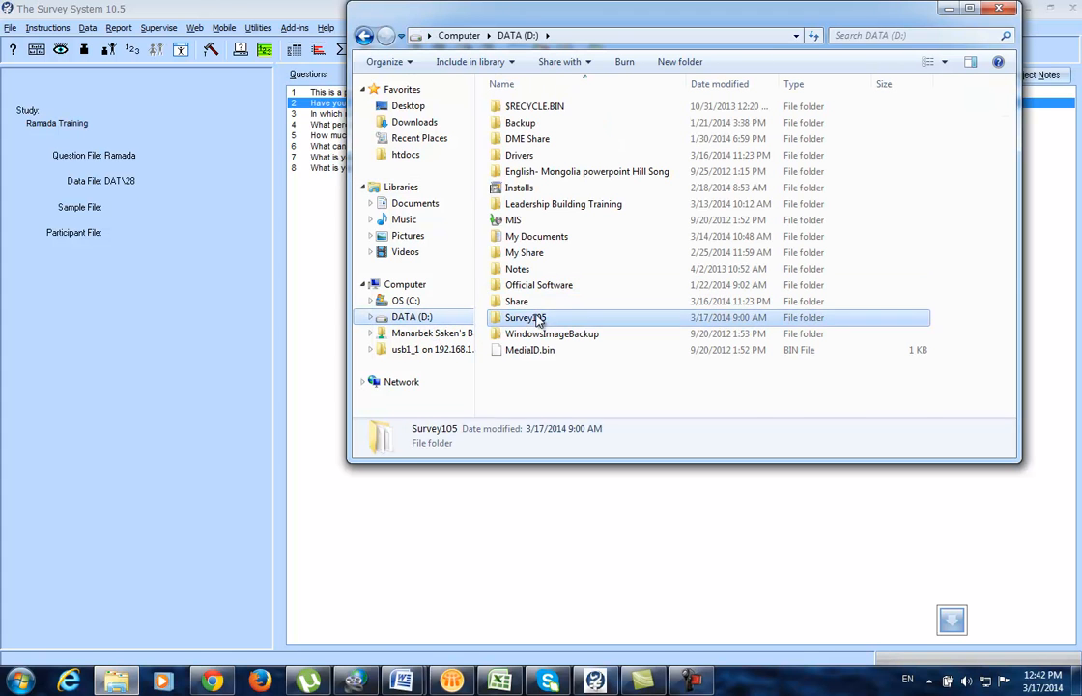
double_click(538, 318)
double_click(518, 106)
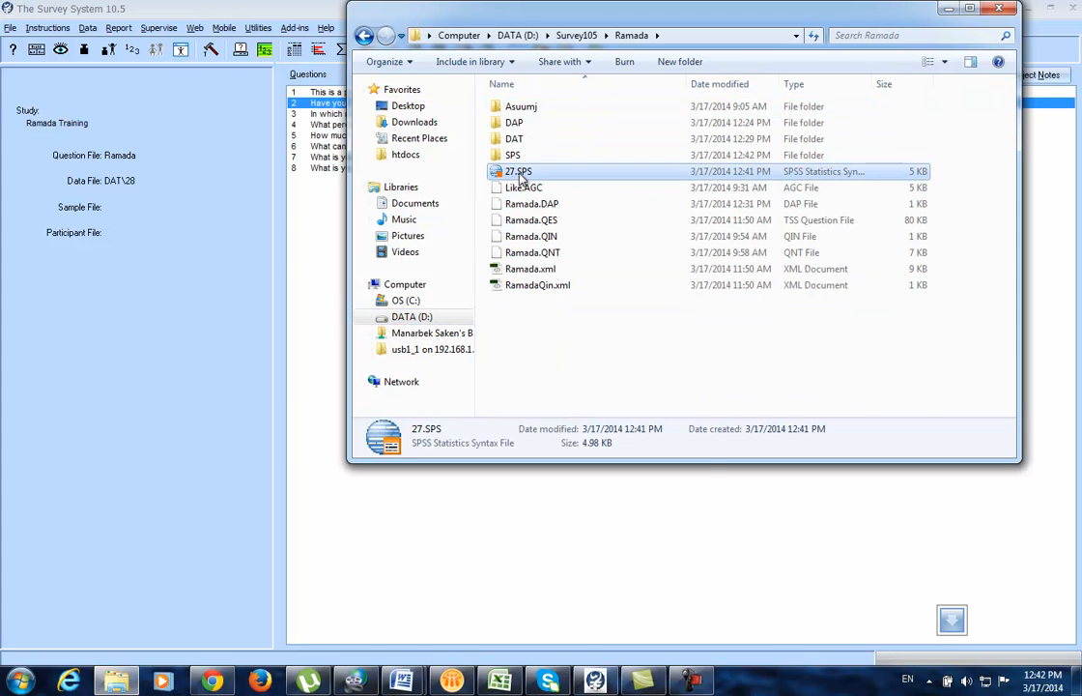
right_click(522, 174)
left_click(555, 456)
Step: Paste 27.SPS into the SPS folder, sort it by type, and go back to Ramada
left_click(513, 157)
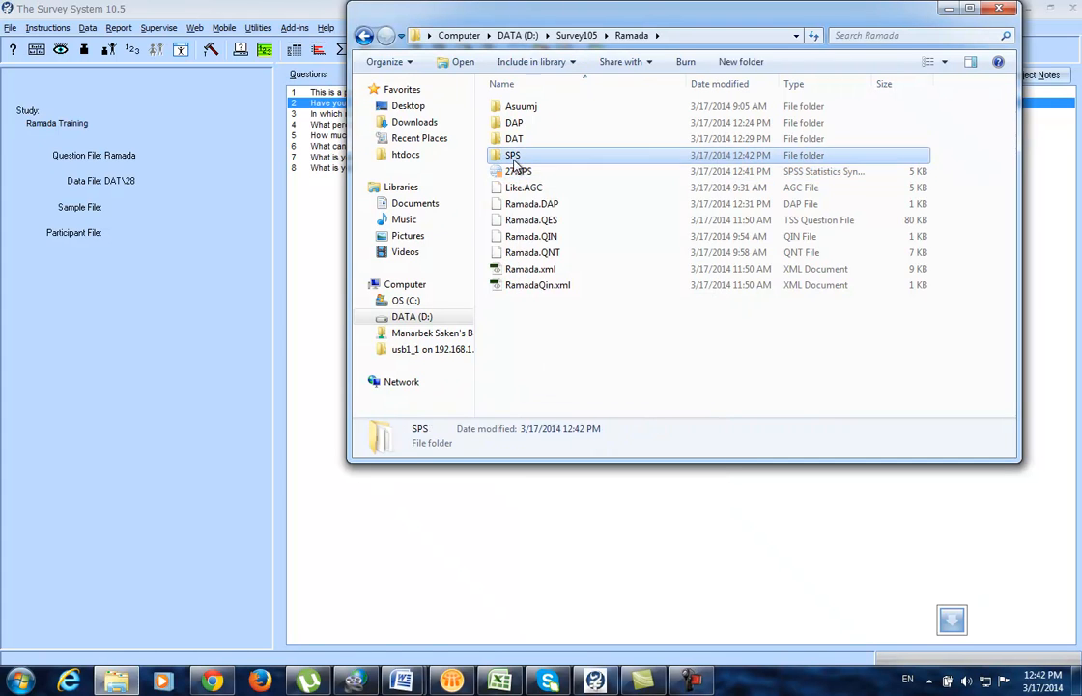
double_click(513, 159)
right_click(550, 256)
left_click(530, 359)
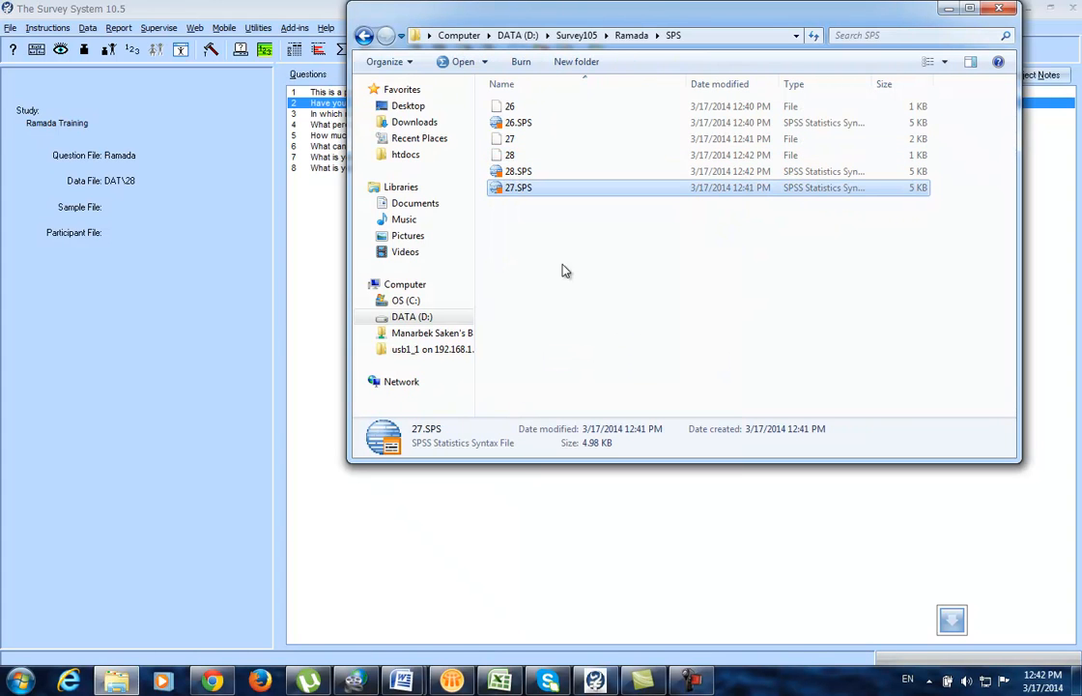
right_click(543, 245)
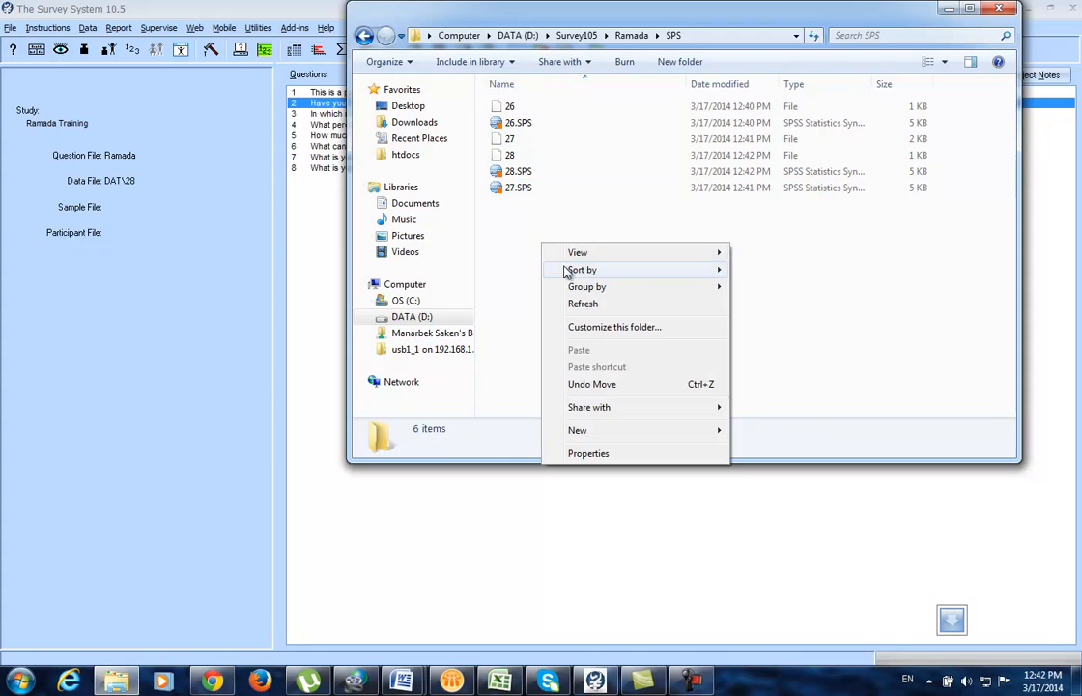
mouse_move(619, 273)
left_click(766, 301)
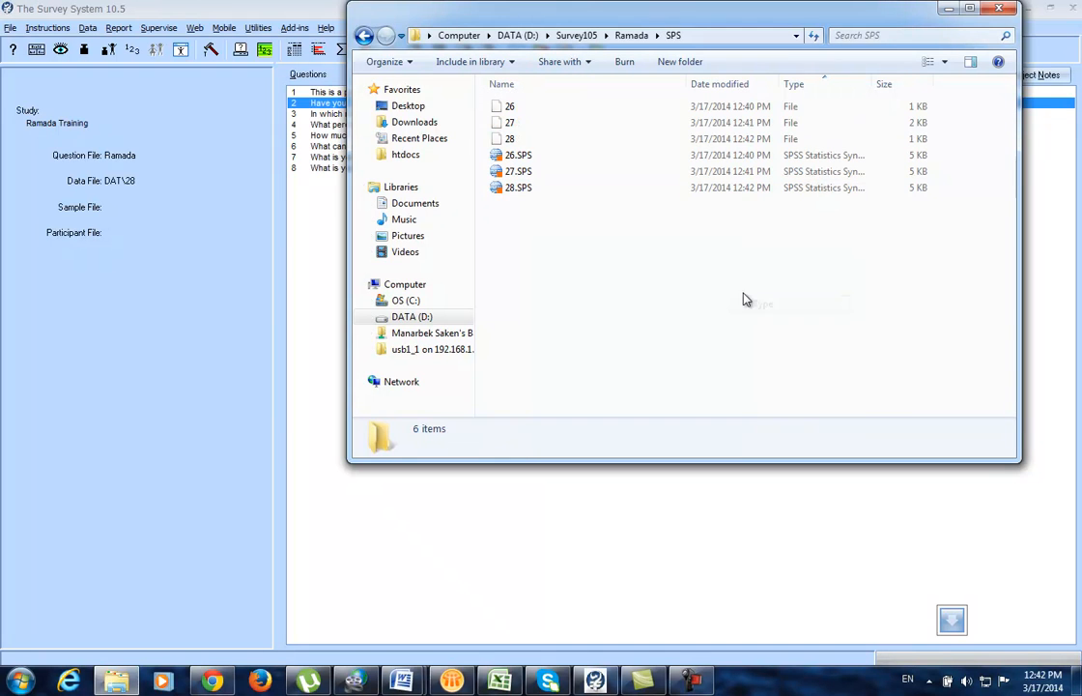
left_click(363, 34)
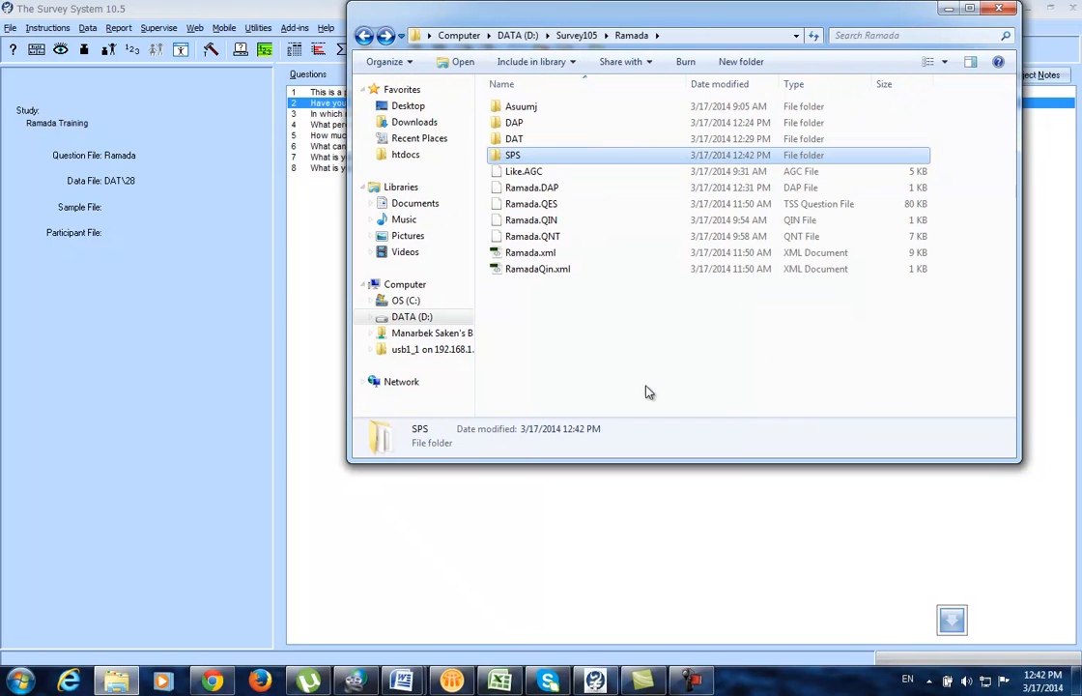
Step: Inspect the DAT and SPS folders under Survey105\Ramada, then close Windows Explorer
left_click(577, 36)
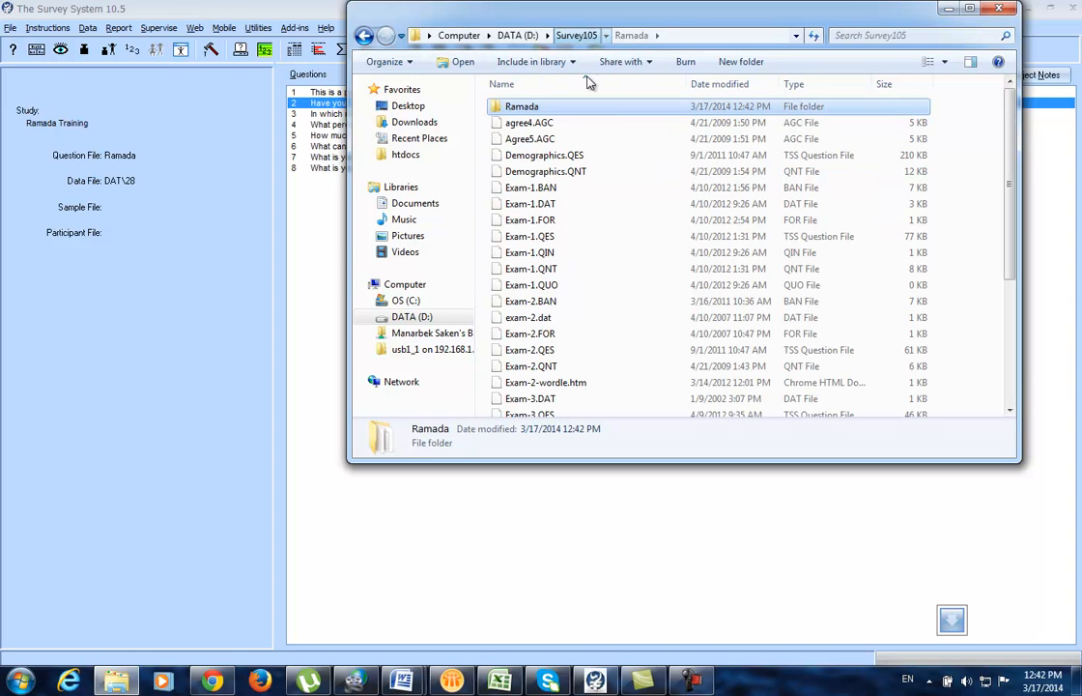
double_click(522, 108)
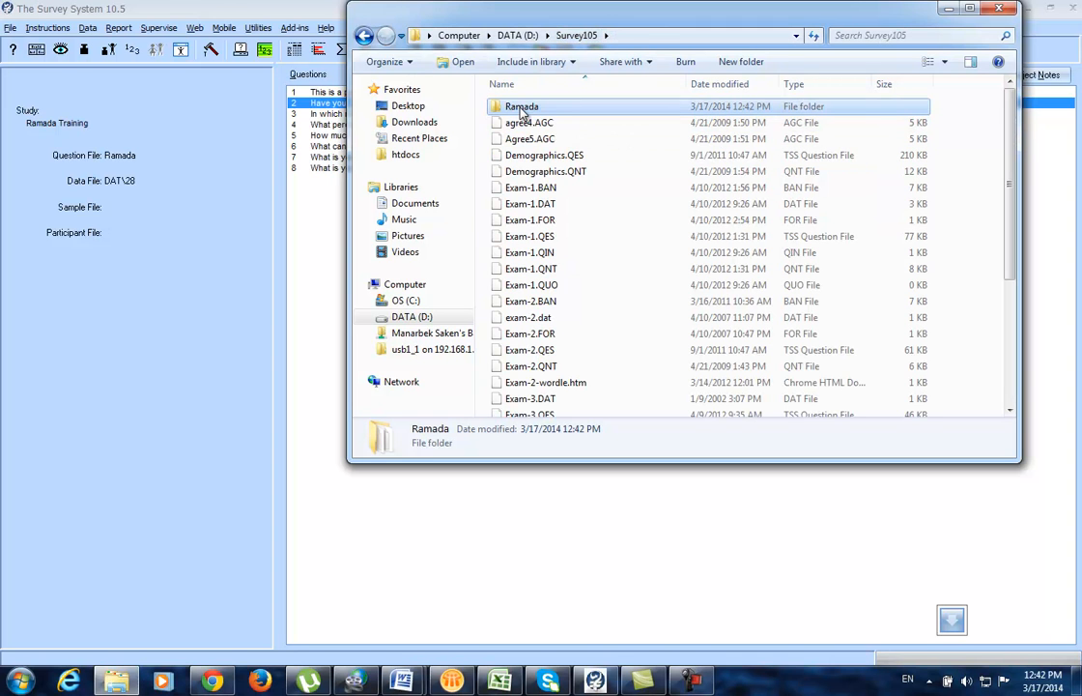
left_click(548, 111)
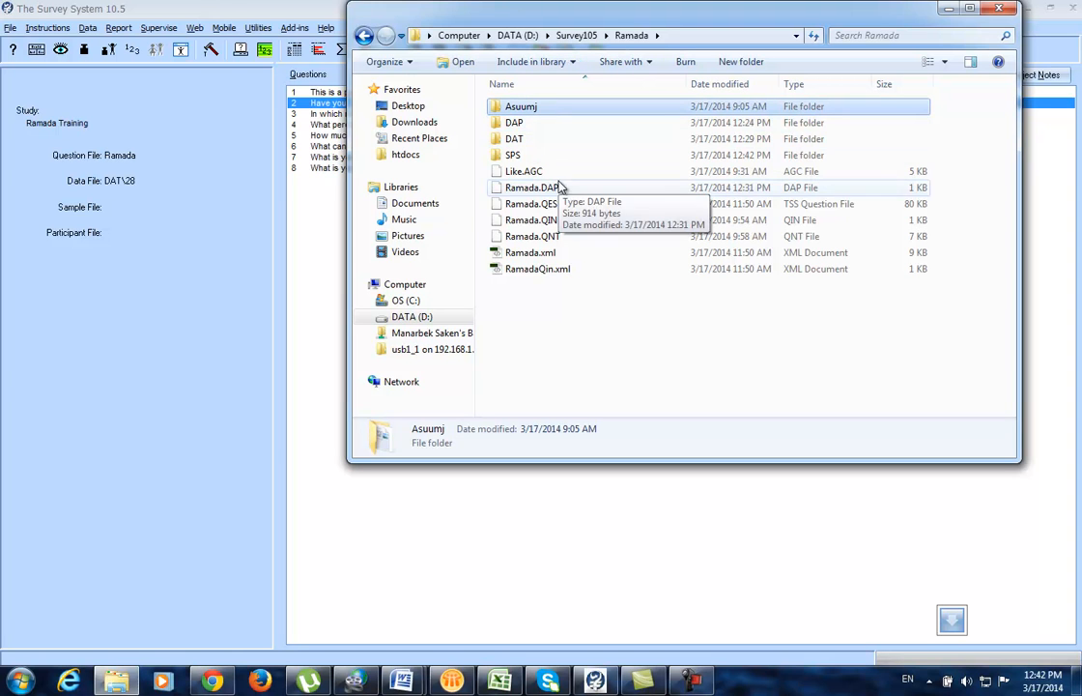
left_click(527, 124)
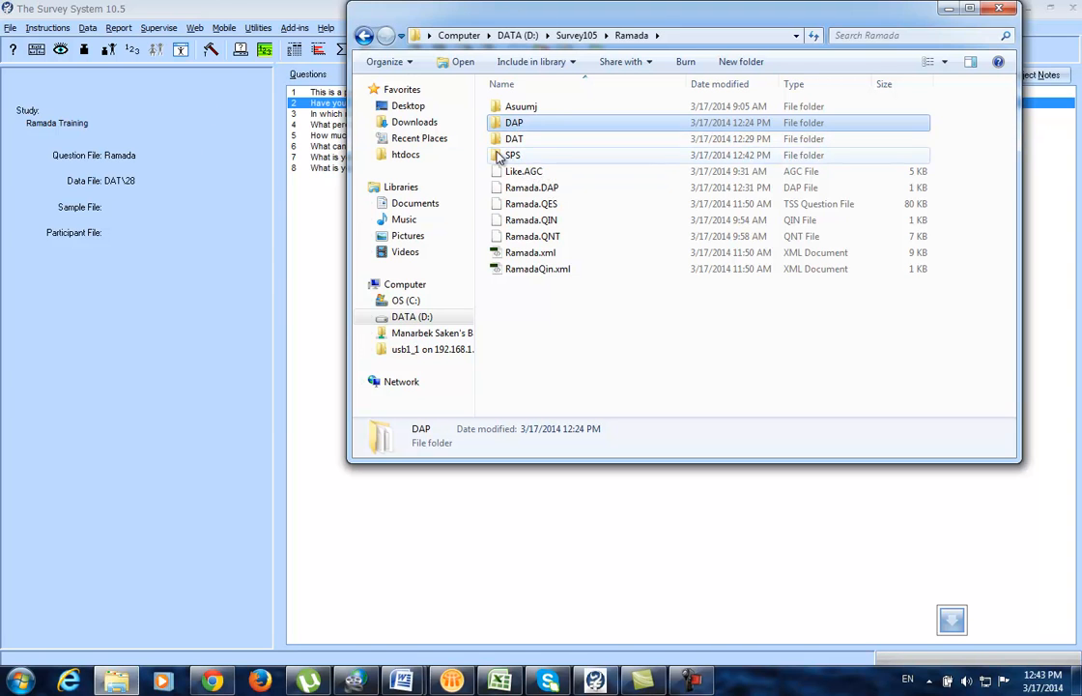
left_click(517, 141)
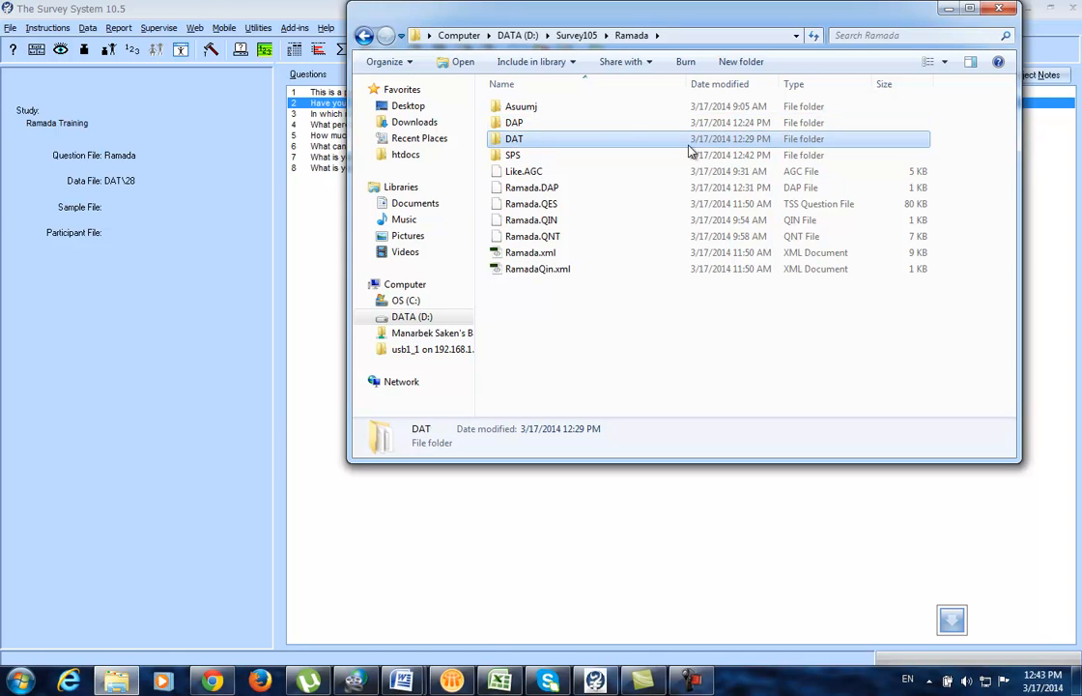
left_click(554, 158)
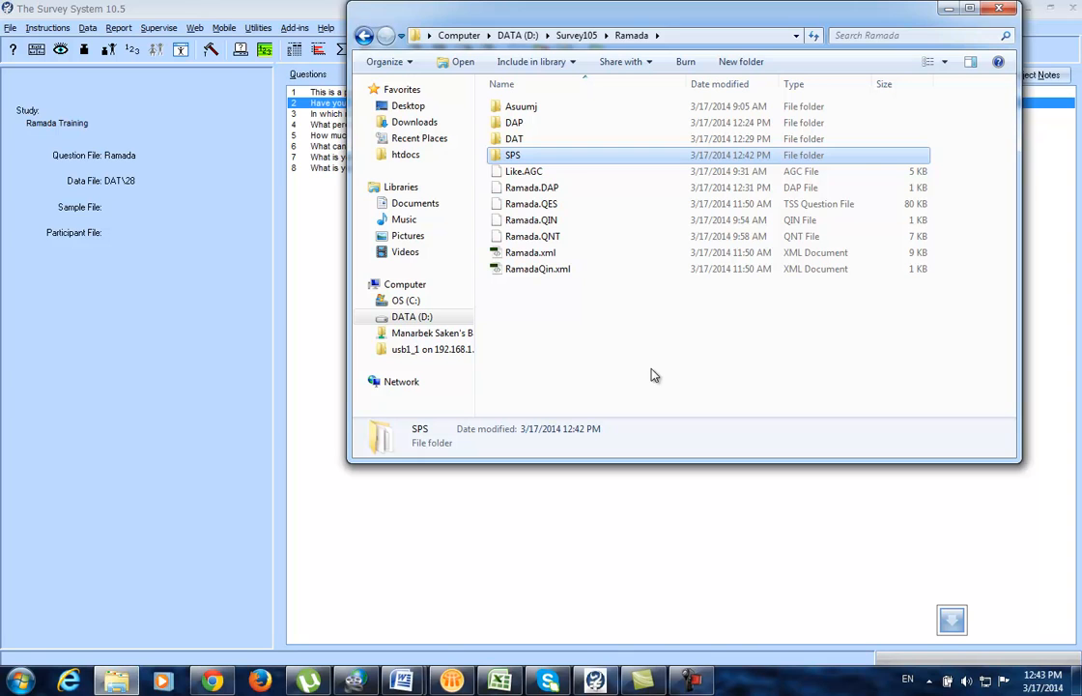
key("alt+F4")
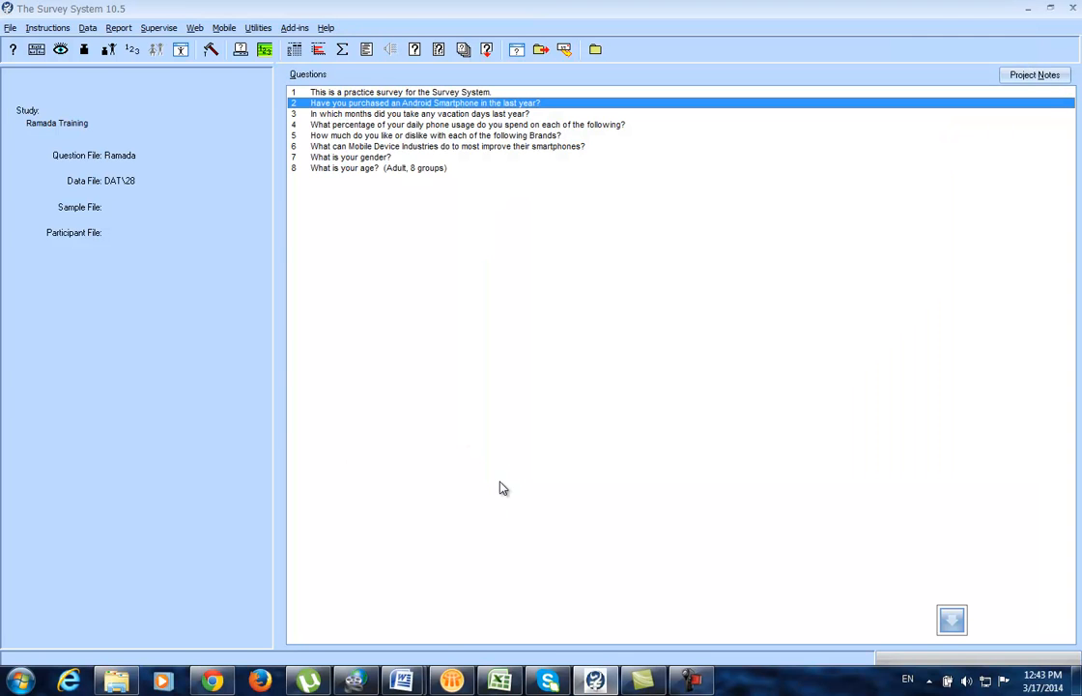
Step: View the About box showing The Survey System version 10.5 and dismiss it
left_click(326, 28)
left_click(367, 58)
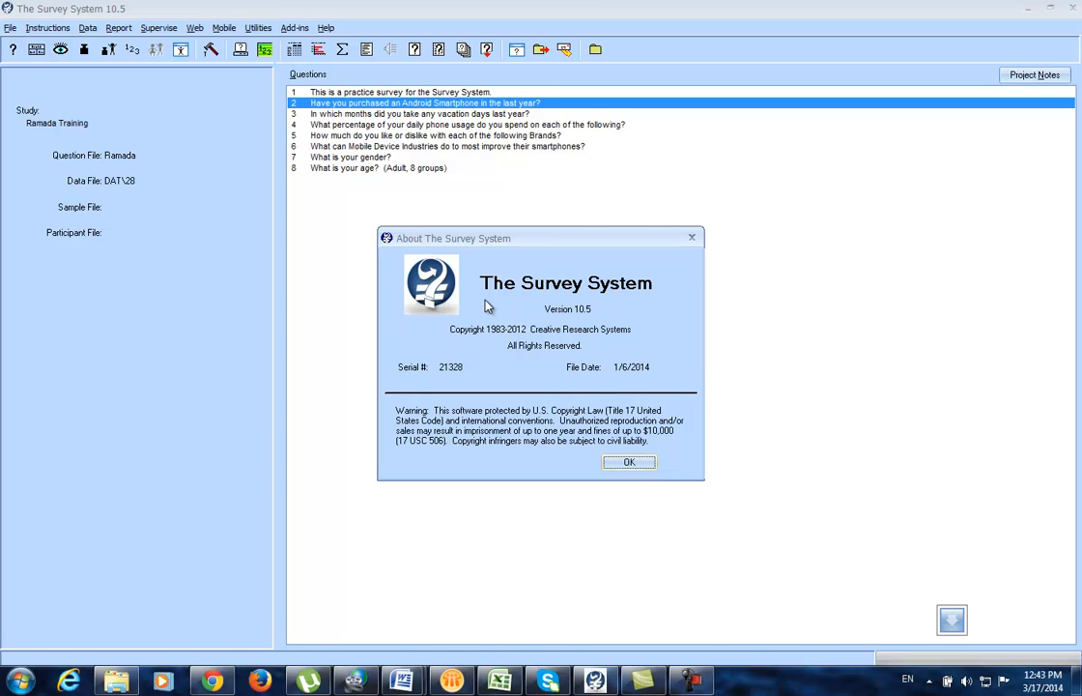
left_click(637, 465)
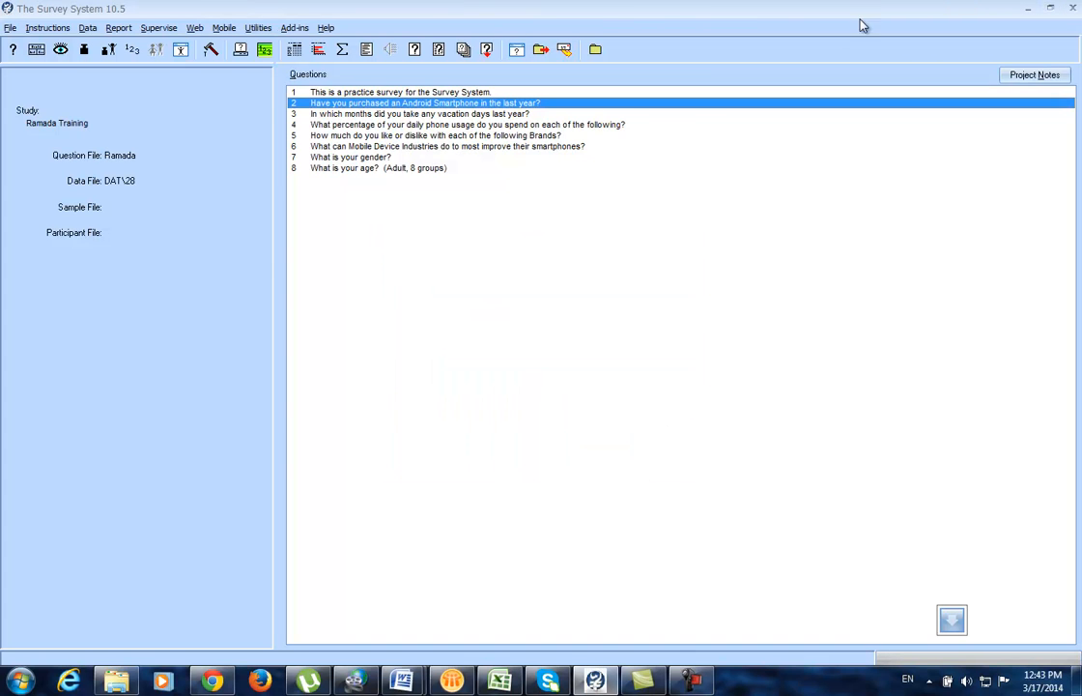
Step: Close The Survey System and bring the Ramada Explorer window back onto the desktop
left_click(1073, 9)
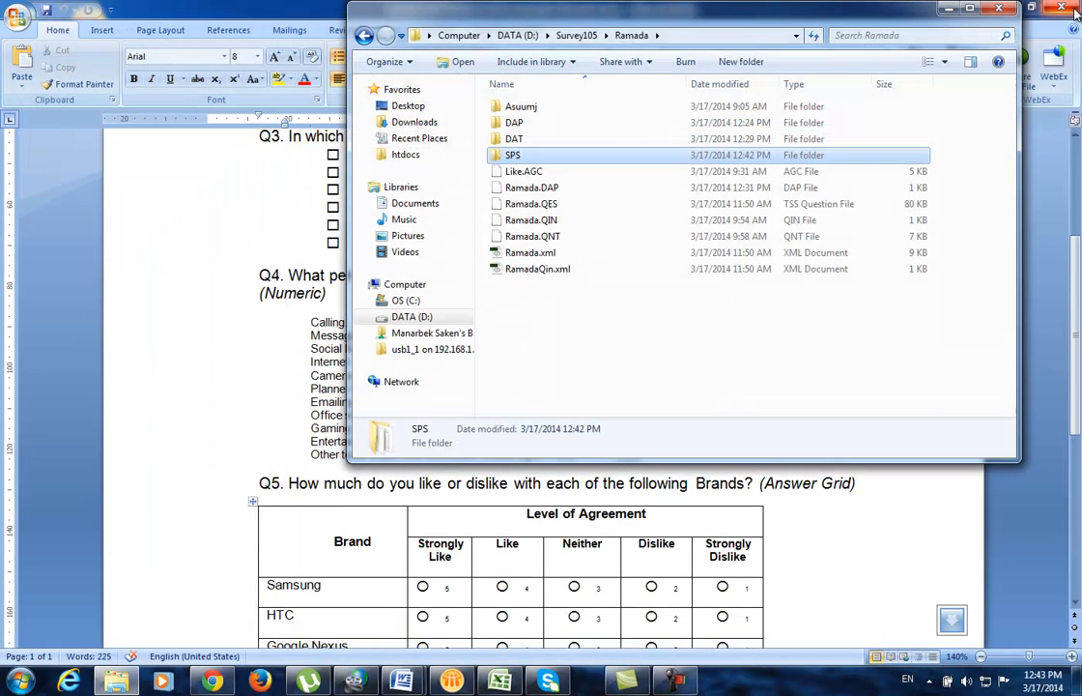
right_click(755, 680)
left_click(802, 616)
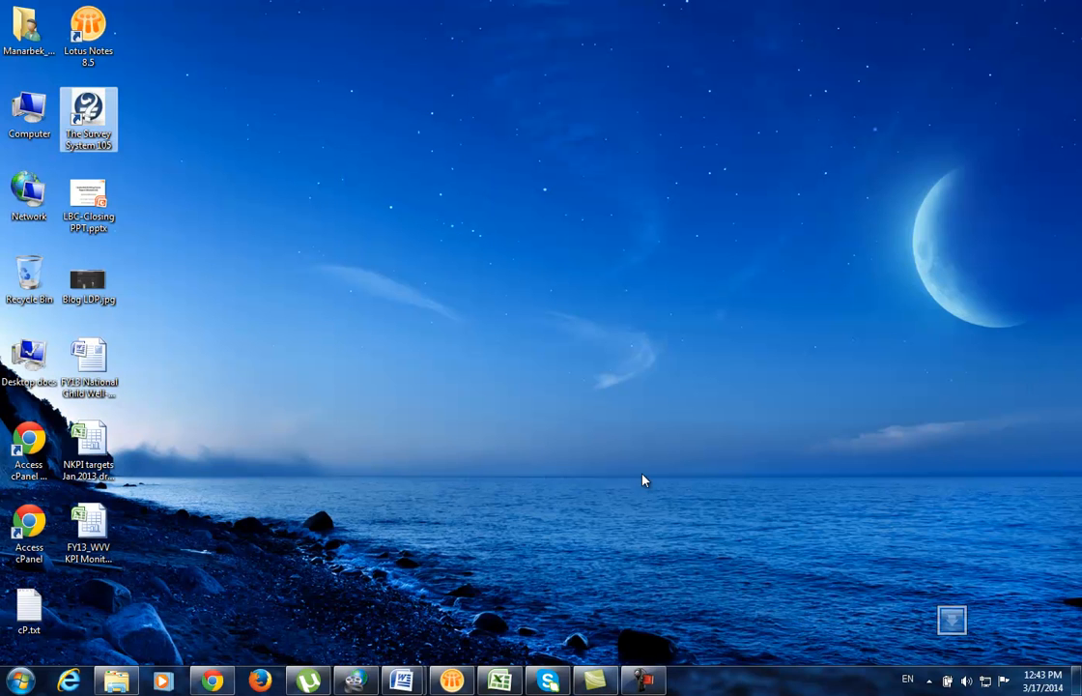
left_click(116, 680)
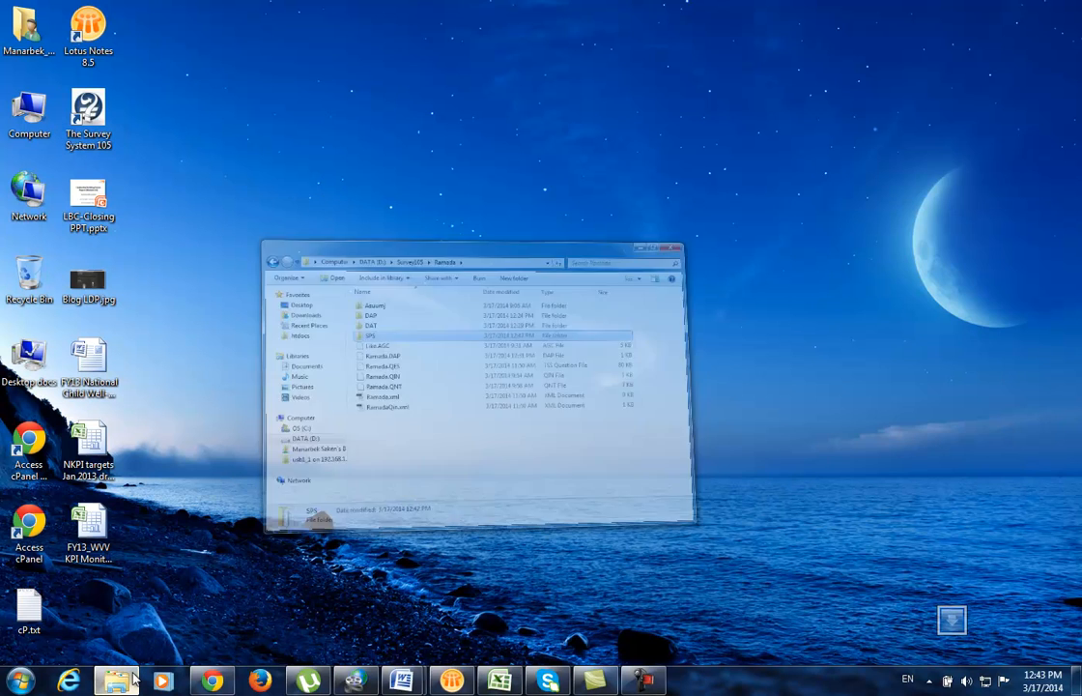
left_click_drag(657, 34, 563, 82)
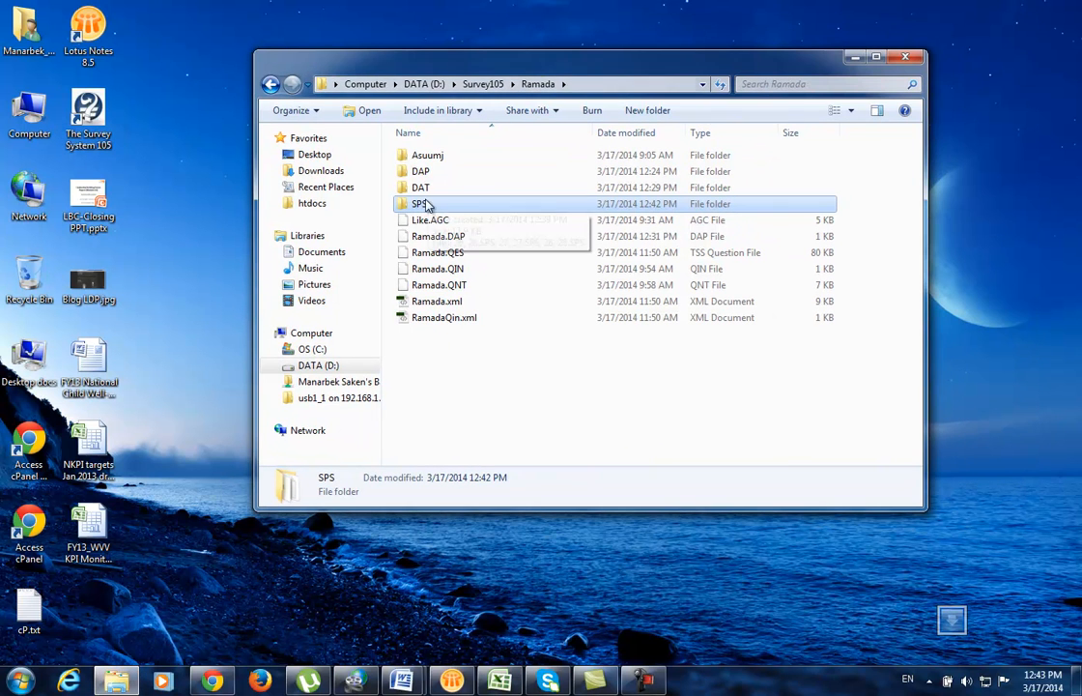
Step: Open 26.SPS from the SPS folder in SPSS, allowing it on private networks
double_click(421, 205)
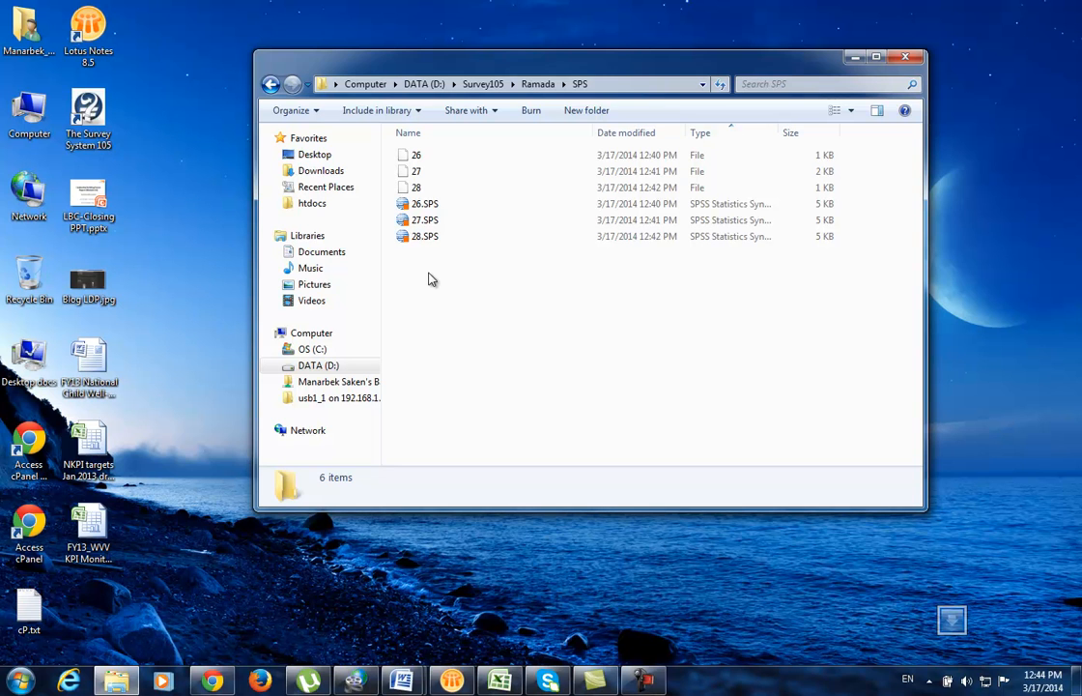
left_click(412, 210)
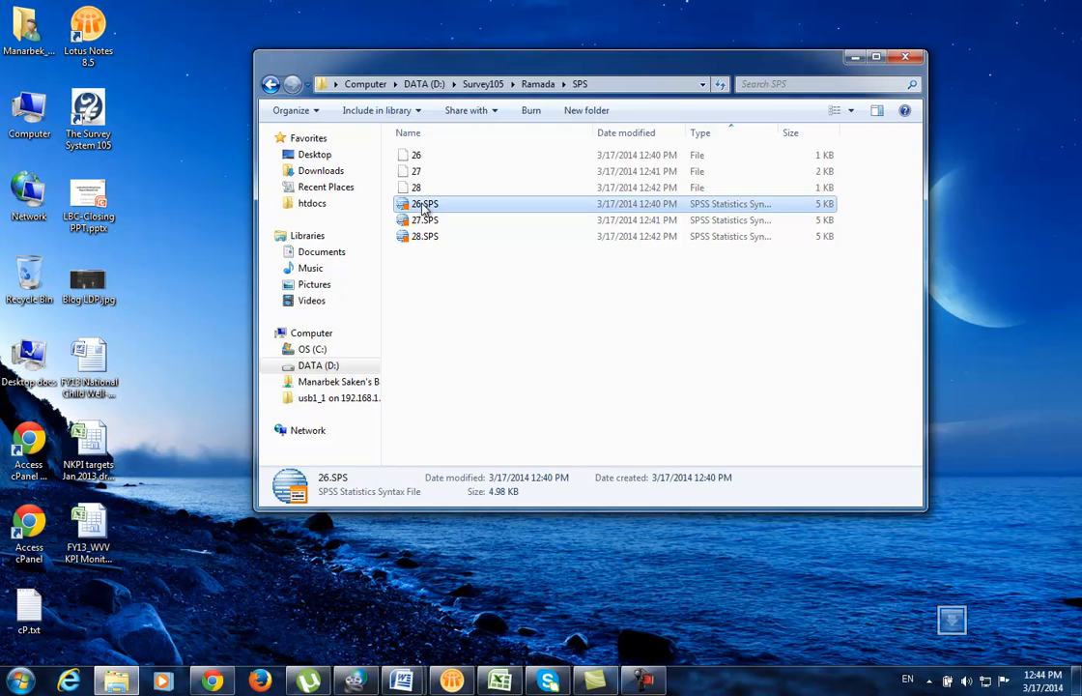
double_click(425, 212)
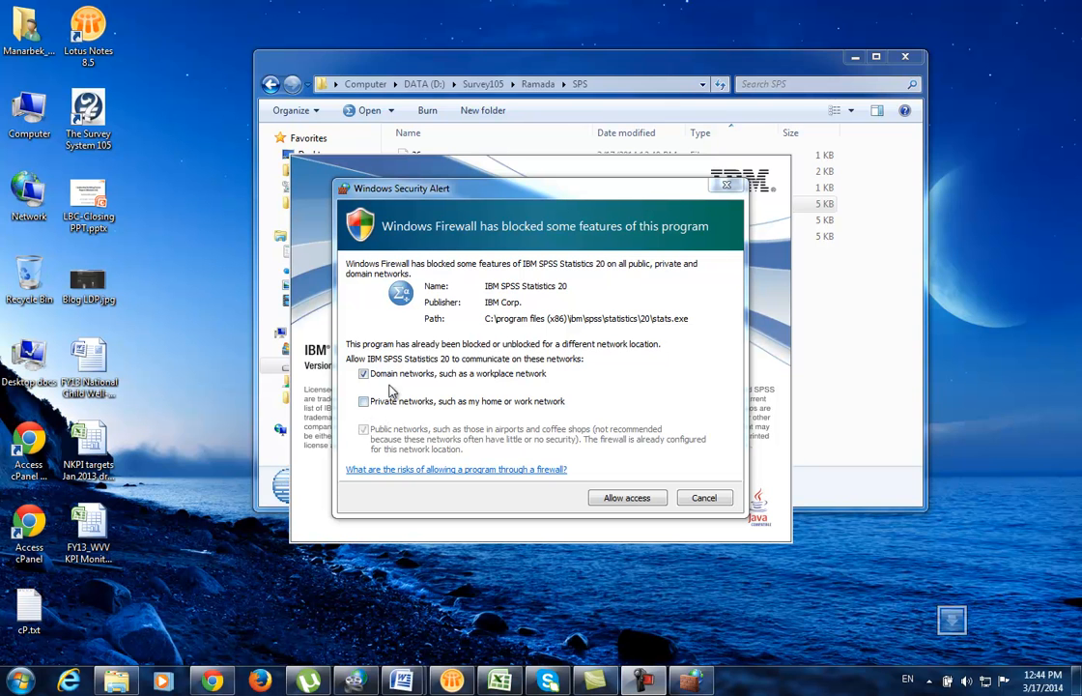
left_click(364, 401)
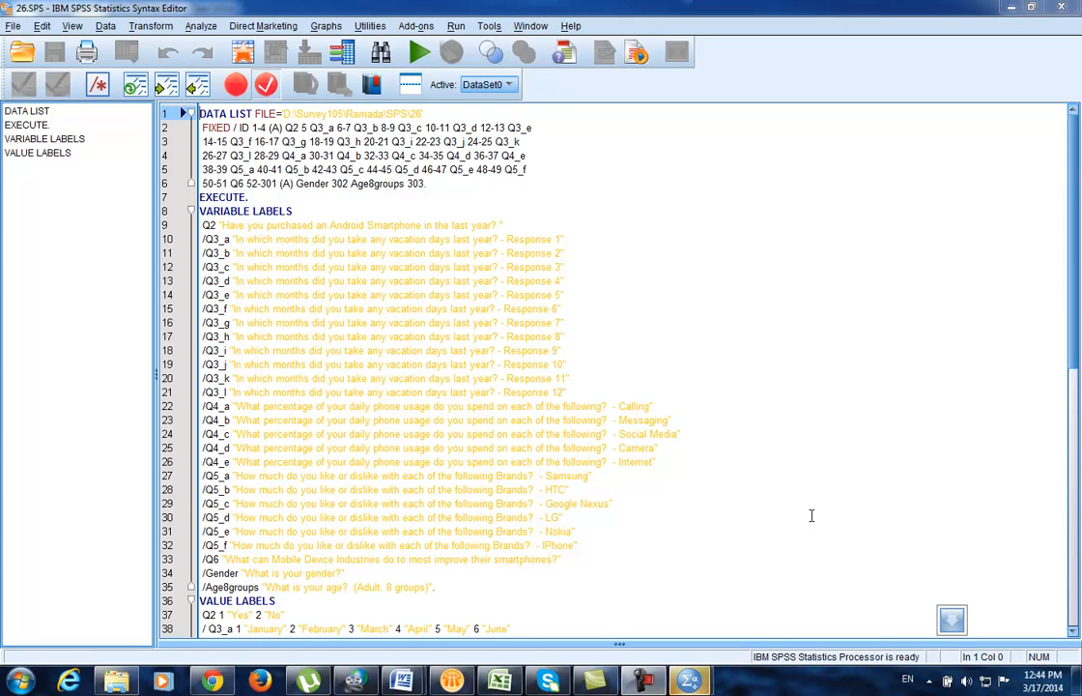
Step: Review the DATA LIST and VARIABLE LABELS lines of 26.SPS, then select all 77 lines
left_click(350, 252)
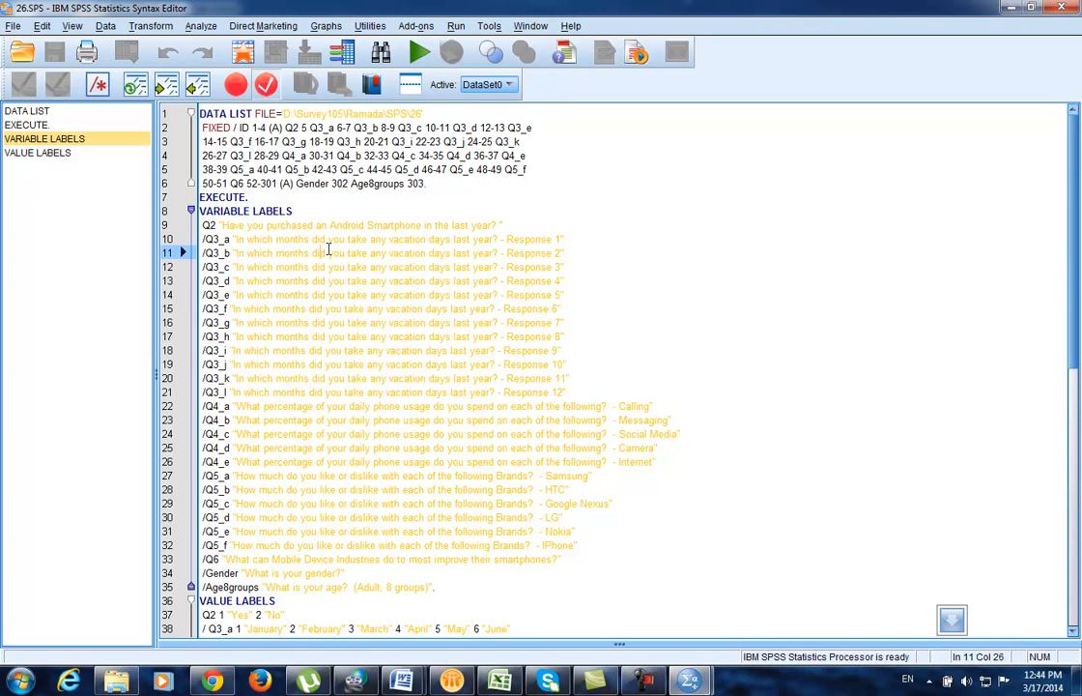
scroll(343, 242, "down", 10)
scroll(332, 233, "down", 3)
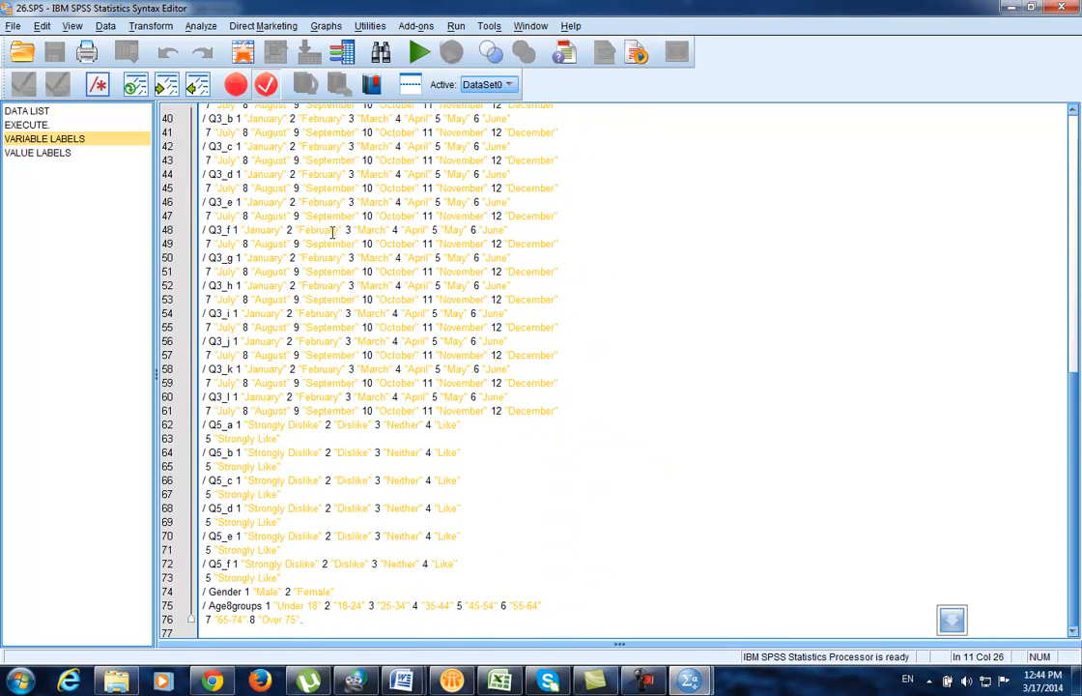
scroll(331, 232, "up", 13)
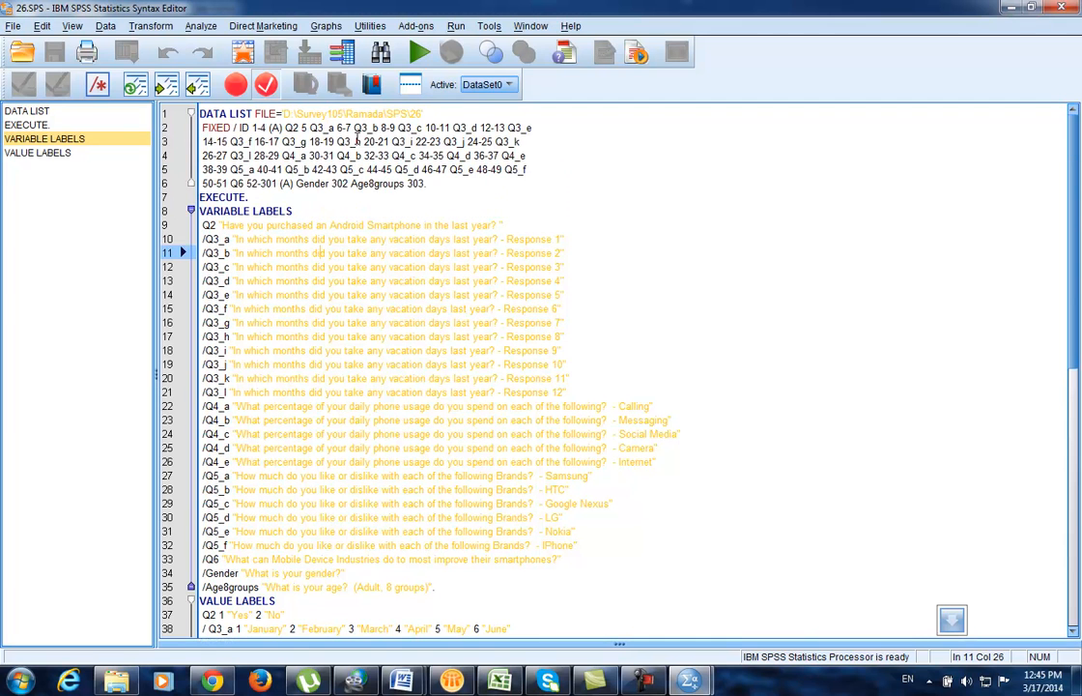
left_click(574, 149)
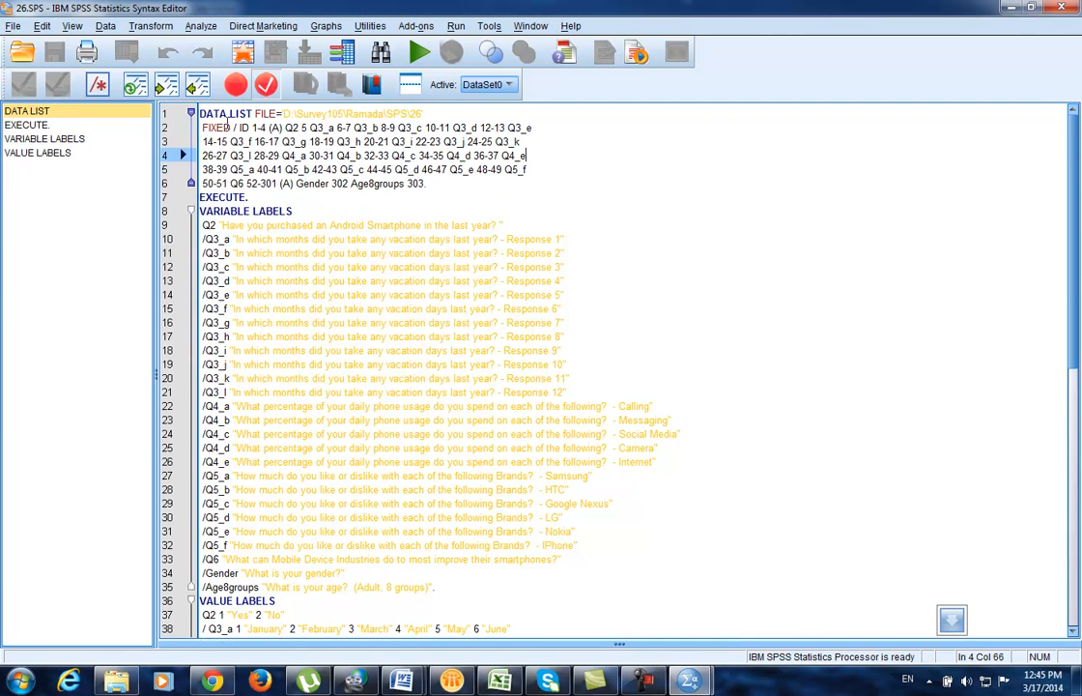
left_click(228, 127)
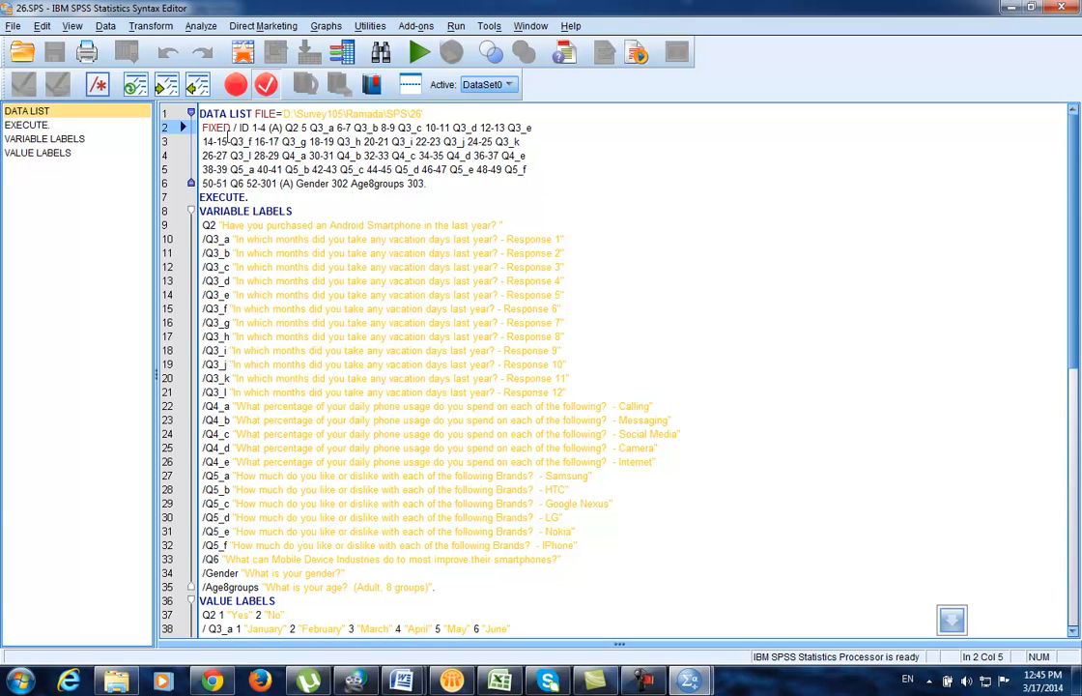
left_click(556, 295)
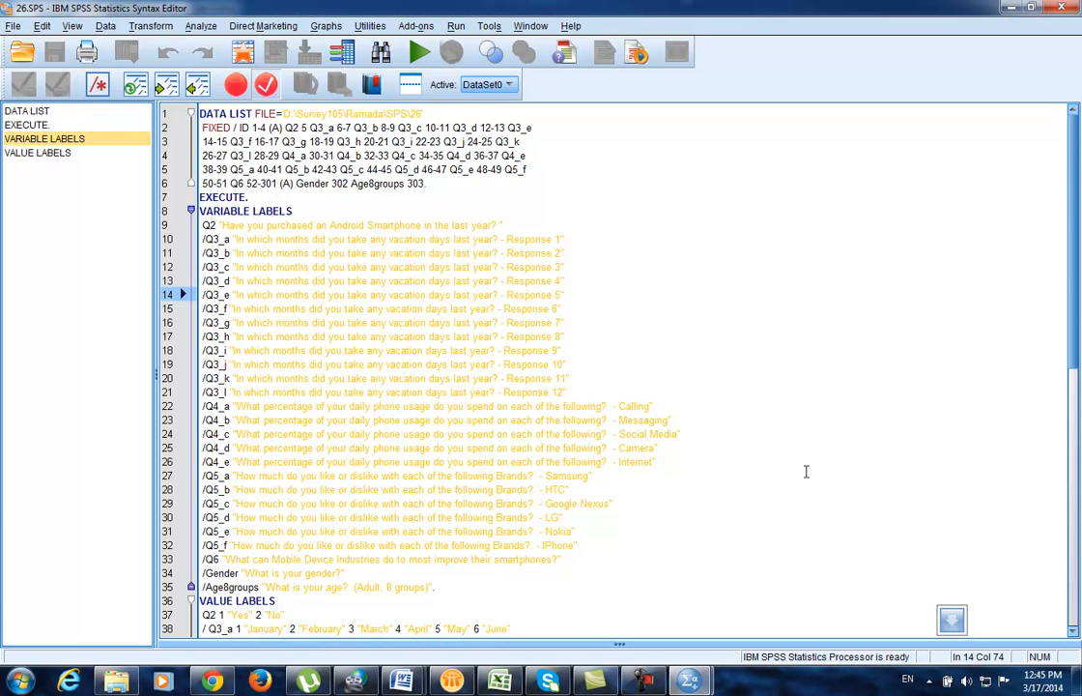
key("ctrl+a")
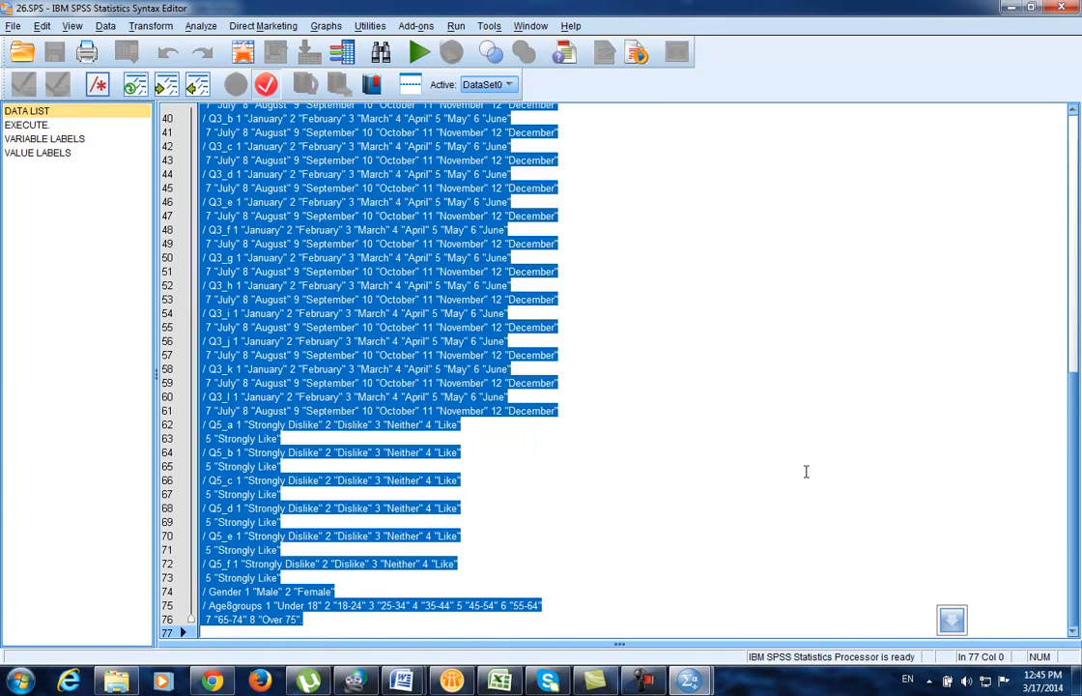
scroll(806, 470, "up", 13)
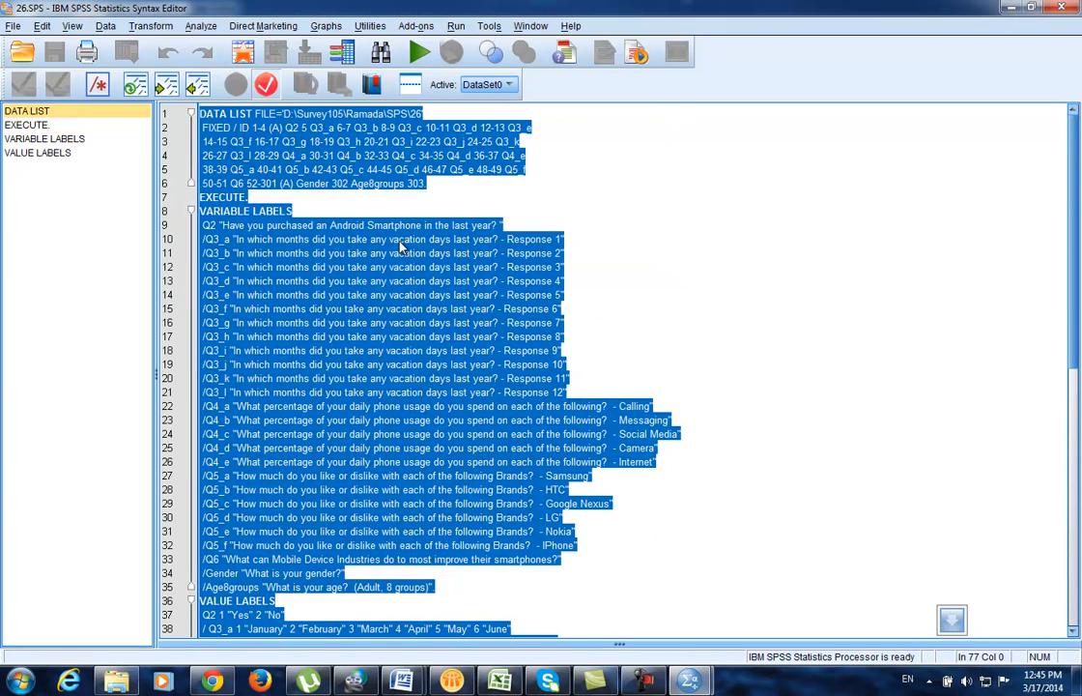
Step: Run the selected 26.SPS syntax, close its output log unsaved, and show the three-case Untitled2 dataset
left_click(420, 54)
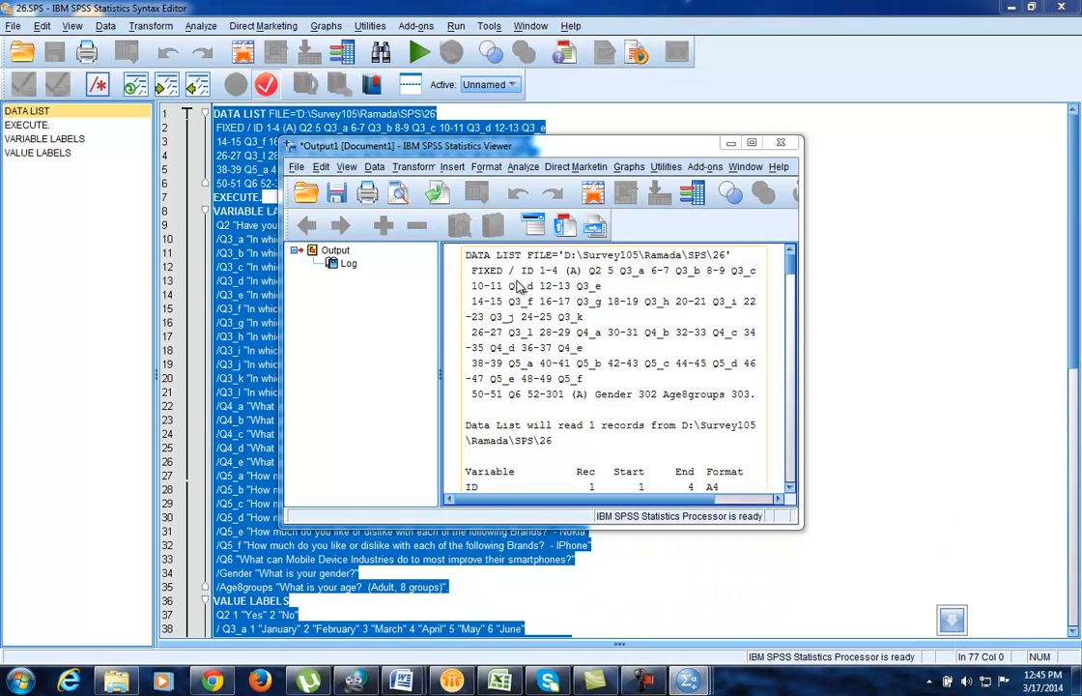
left_click(779, 143)
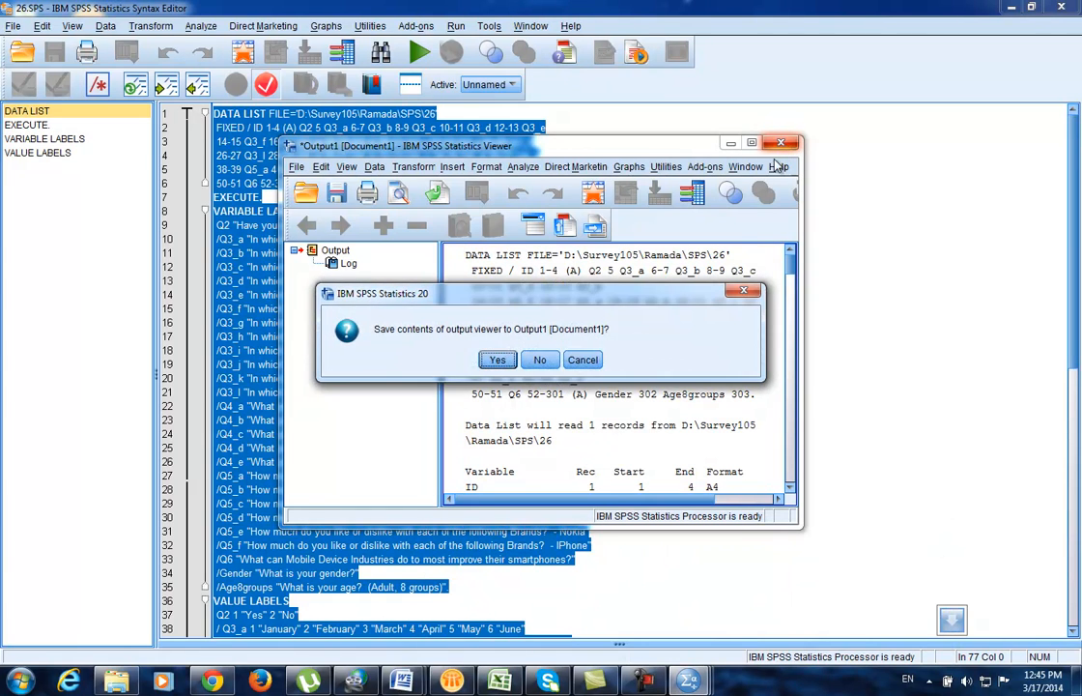
left_click(495, 361)
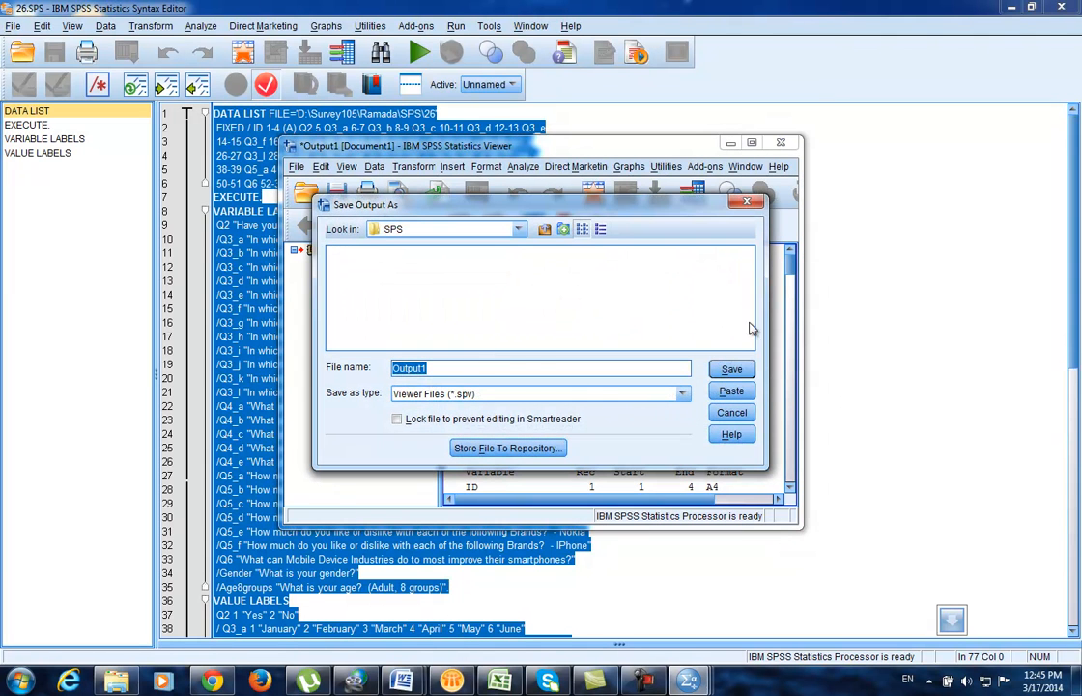
left_click(751, 205)
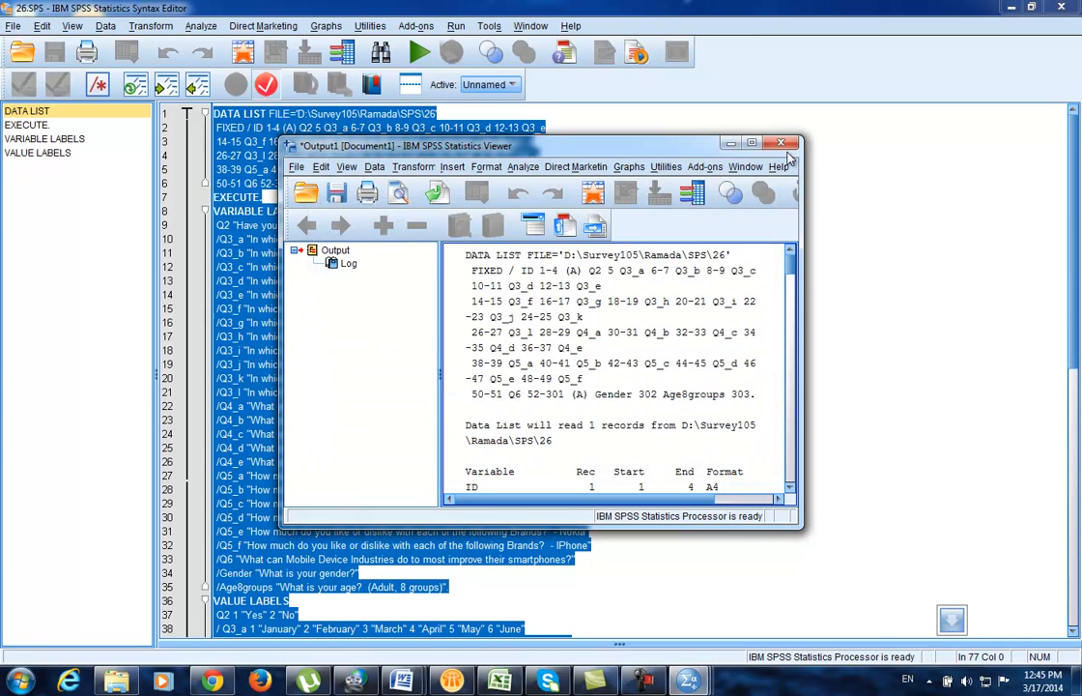
left_click(536, 359)
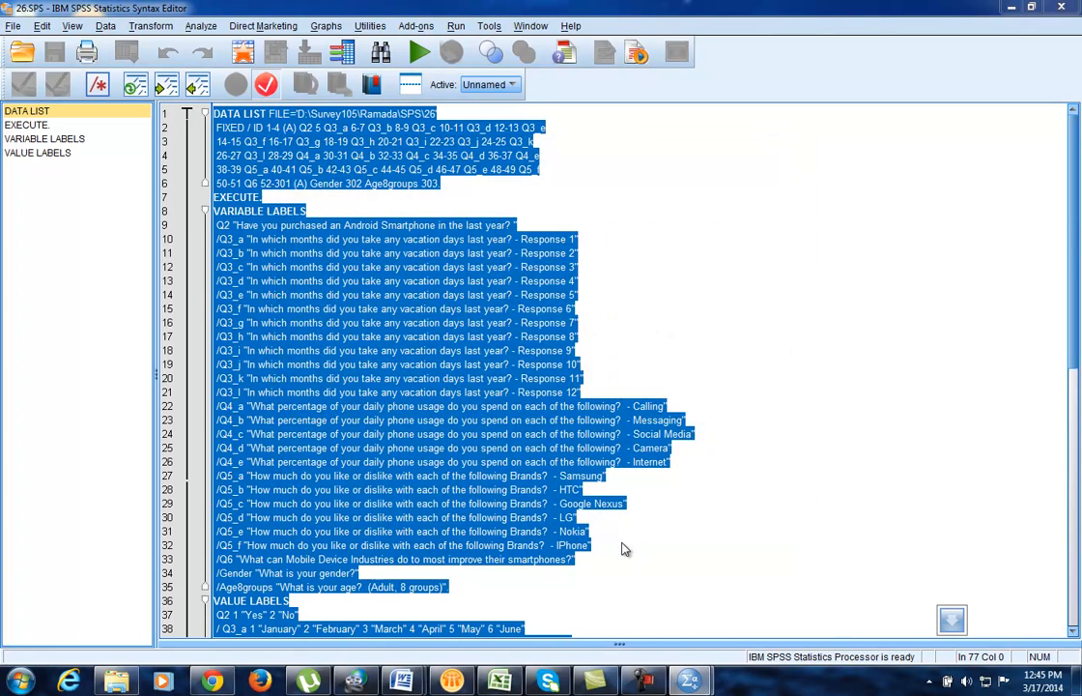
mouse_move(688, 681)
left_click(766, 618)
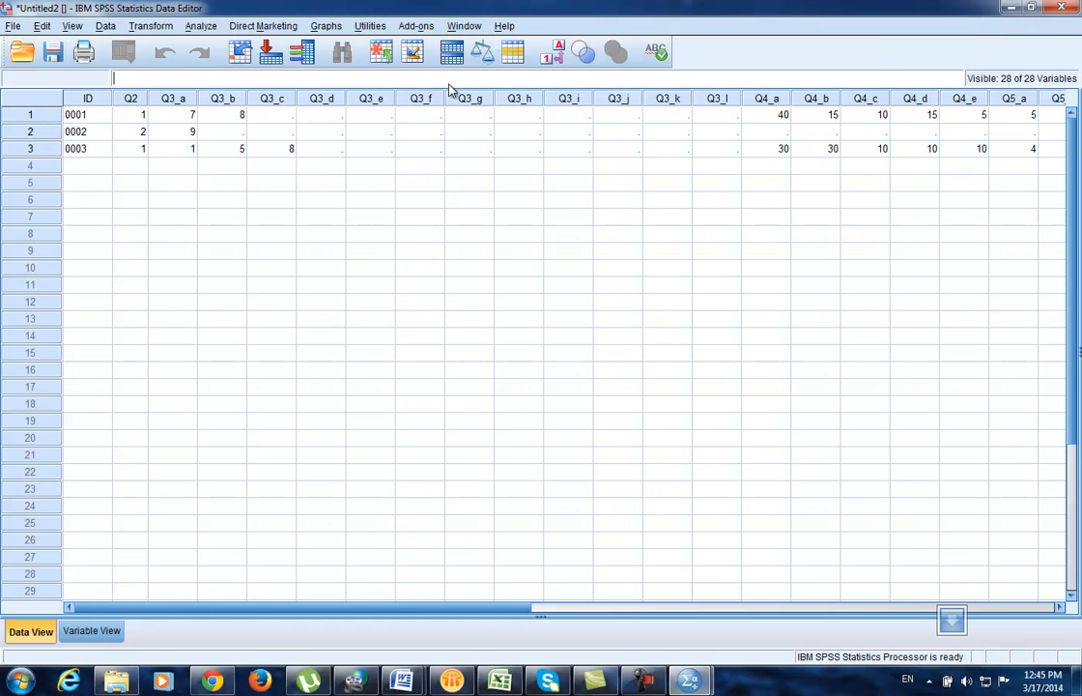
left_click(136, 116)
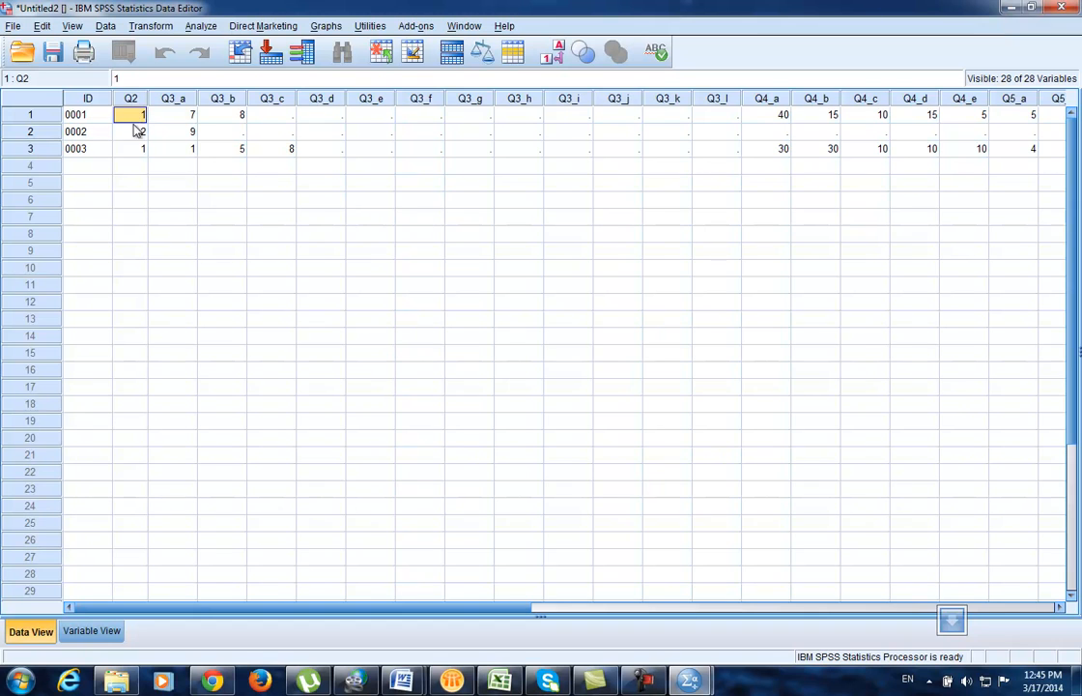
left_click(138, 134)
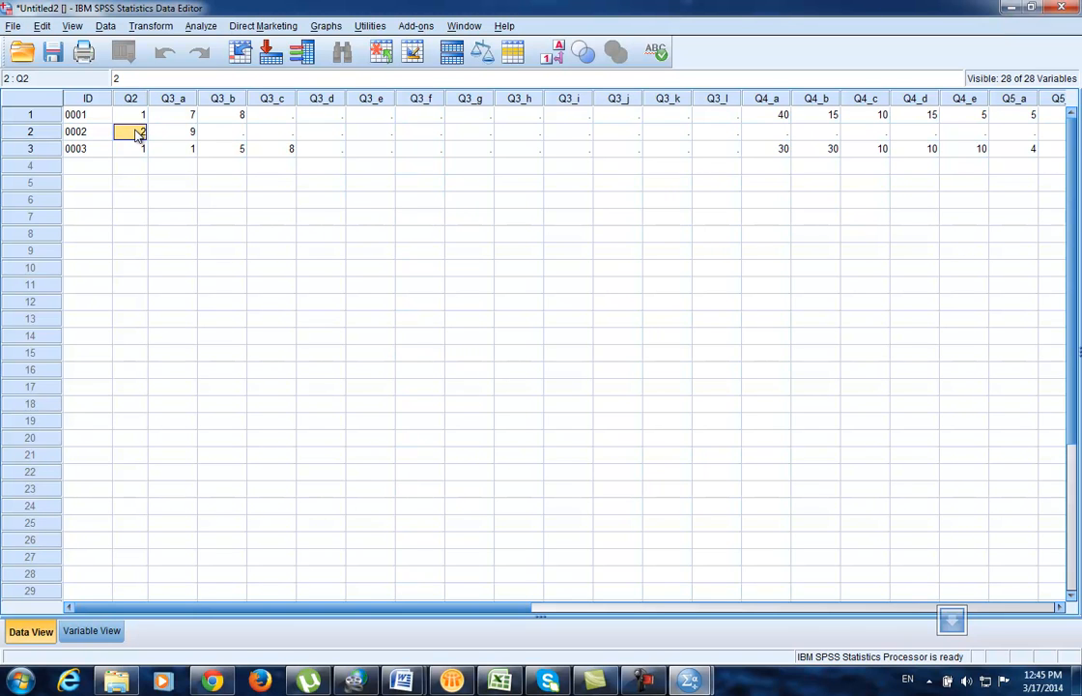
left_click(139, 150)
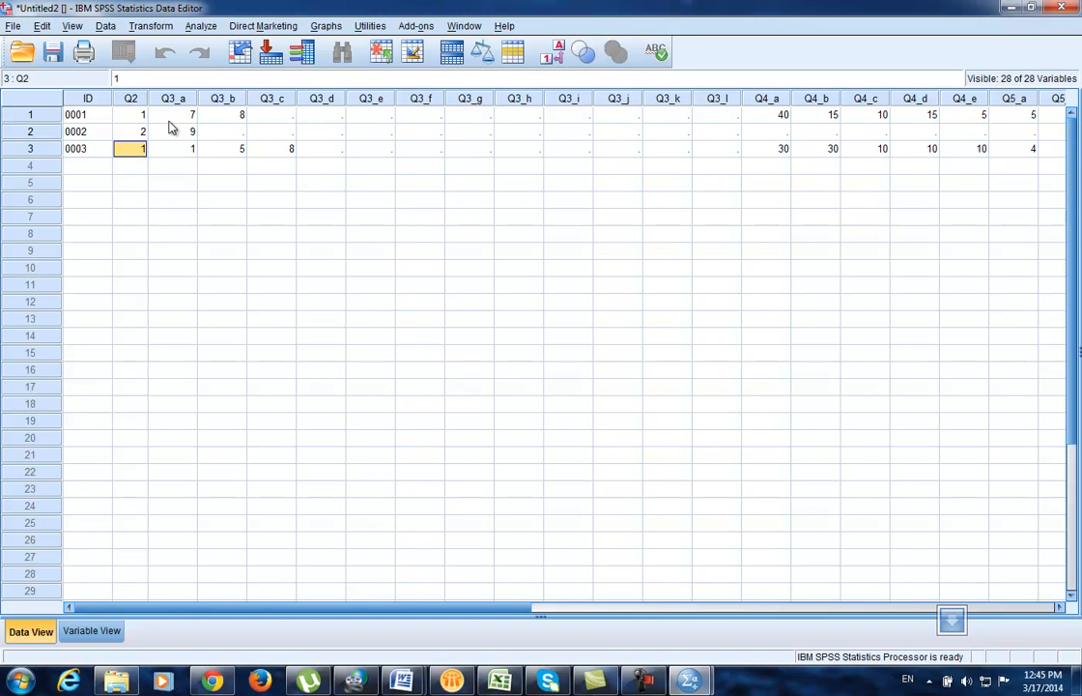
left_click(173, 116)
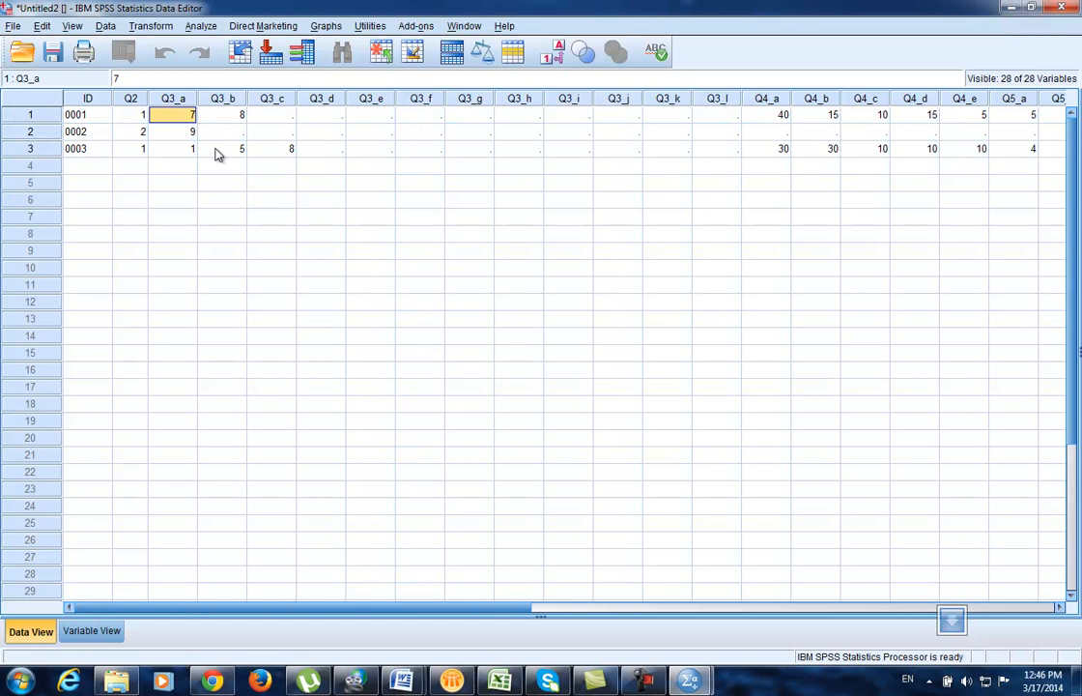
key("Tab")
key("Tab")
key("Tab")
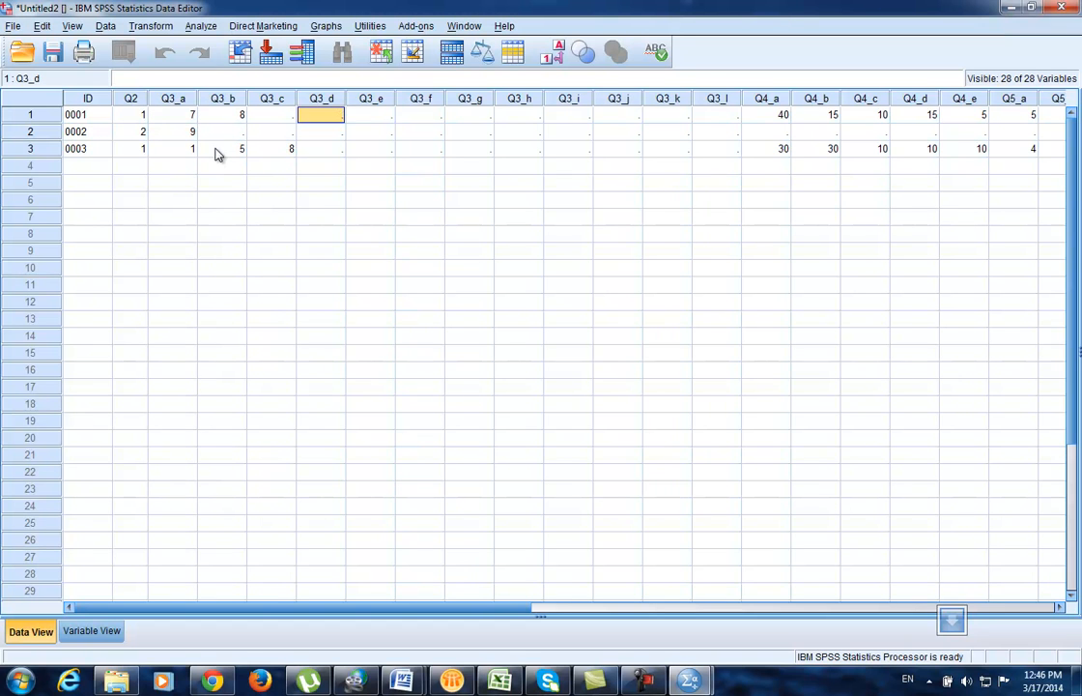
key("Tab")
key("Tab")
key("Tab")
key("Tab")
key("Tab")
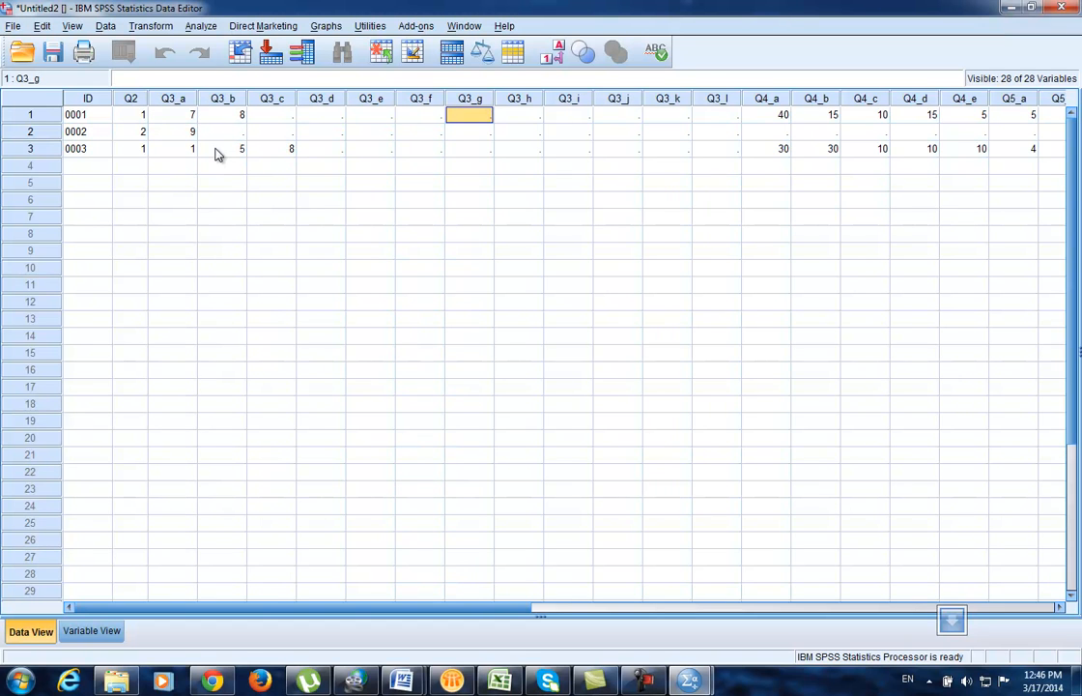
key("Tab")
key("Tab")
key("Tab")
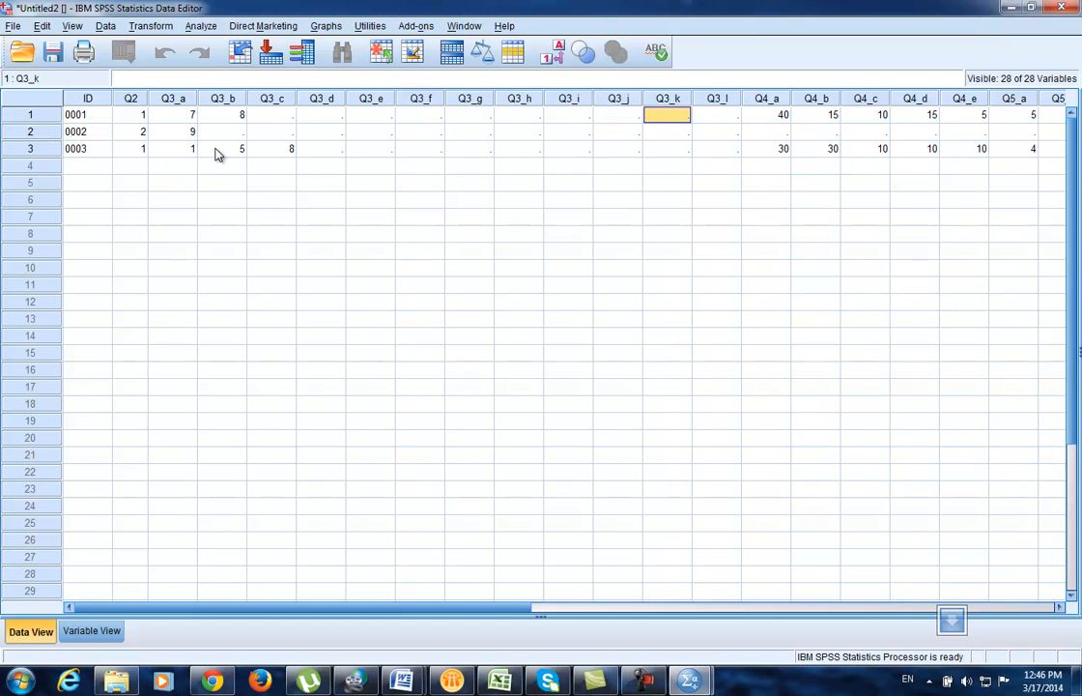
key("Down")
key("Down")
key("Left")
key("Left")
key("Left")
key("Left")
key("Left")
key("Left")
key("Left")
key("Left")
key("Left")
key("Left")
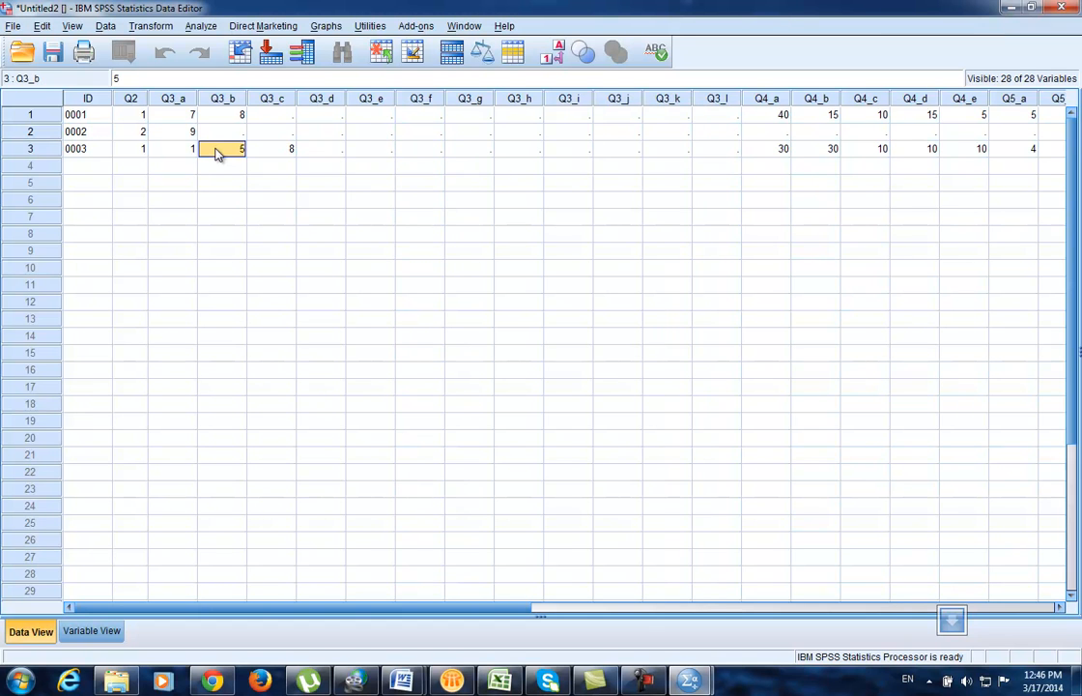
key("Right")
key("Right")
key("Right")
key("Right")
key("Right")
key("Right")
key("Right")
key("Right")
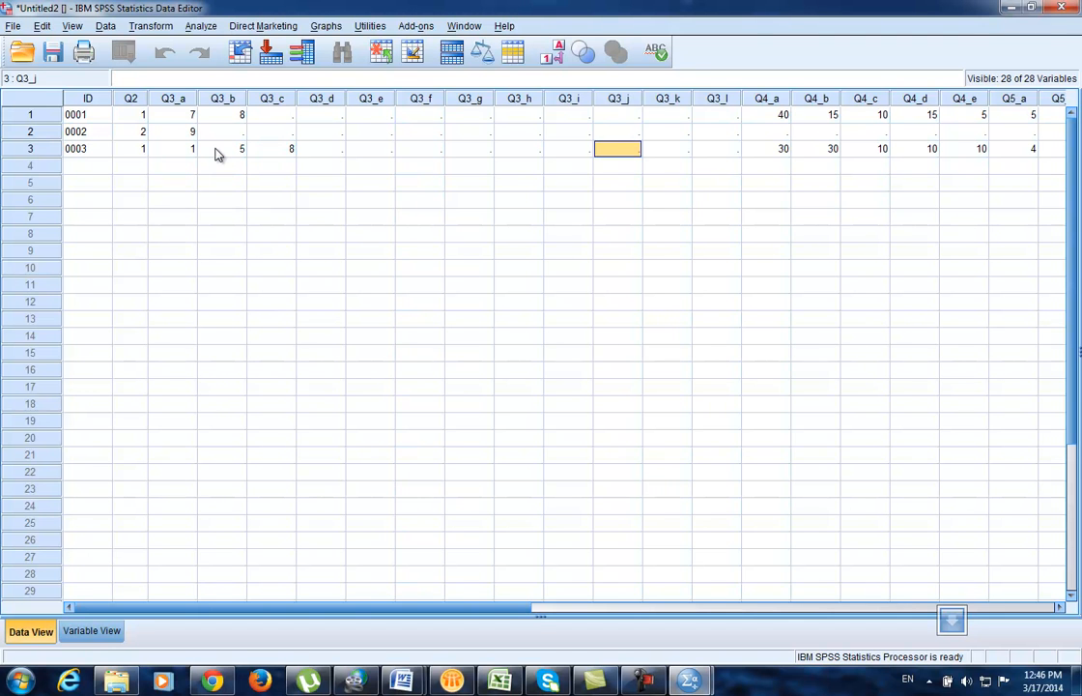
left_click_drag(498, 614, 874, 606)
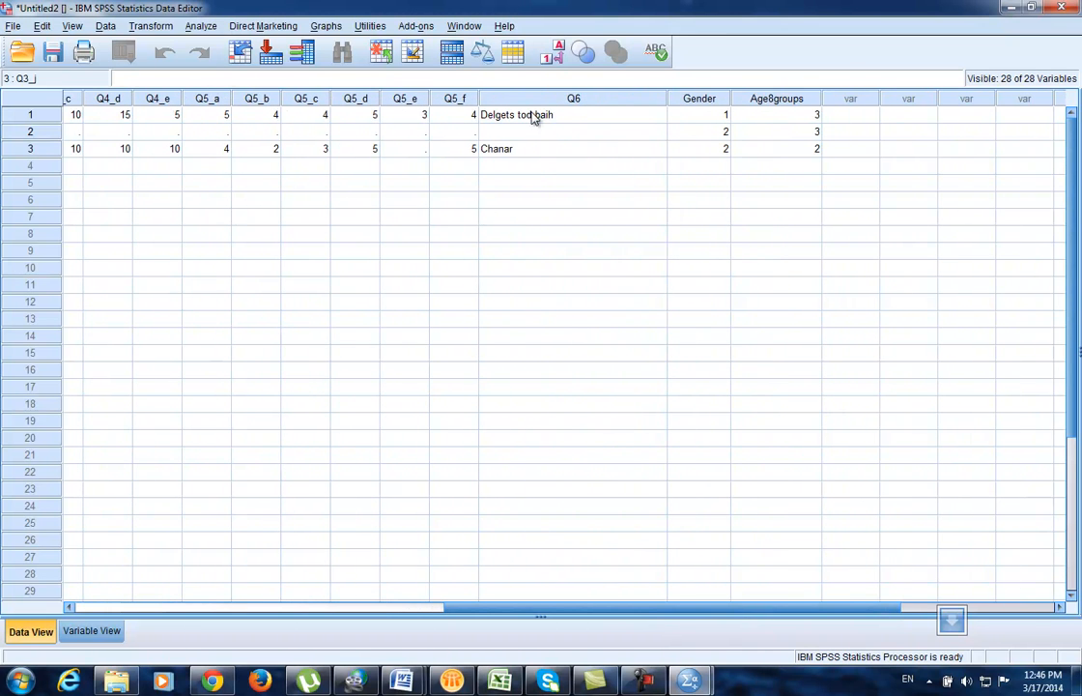
left_click(515, 157)
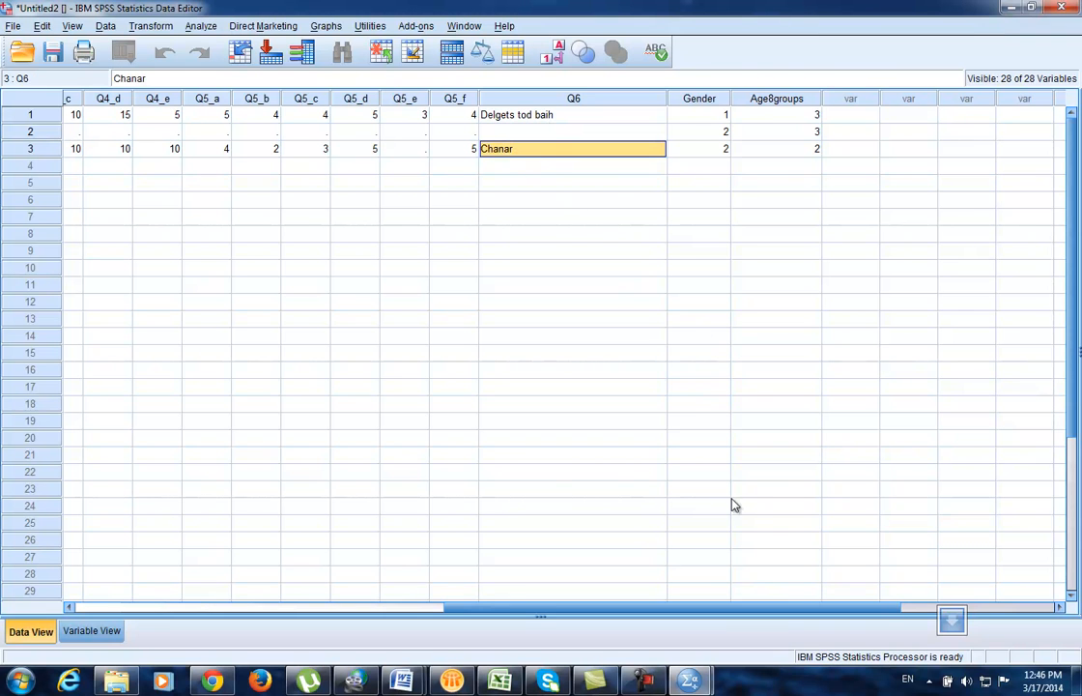
left_click_drag(722, 608, 869, 611)
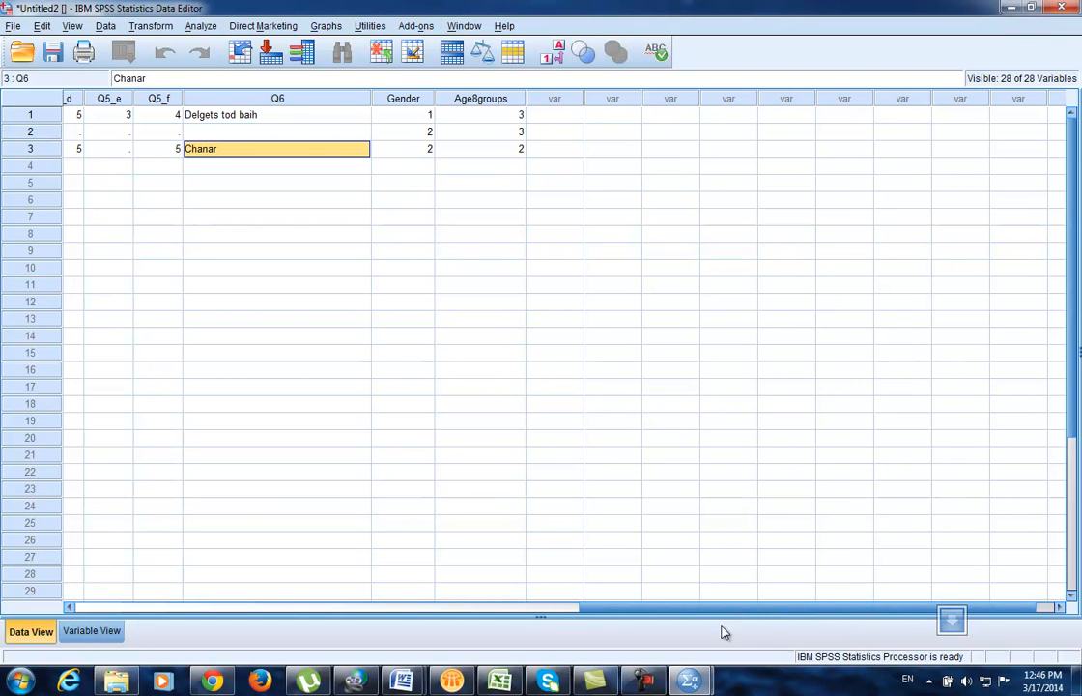
left_click_drag(757, 618, 198, 604)
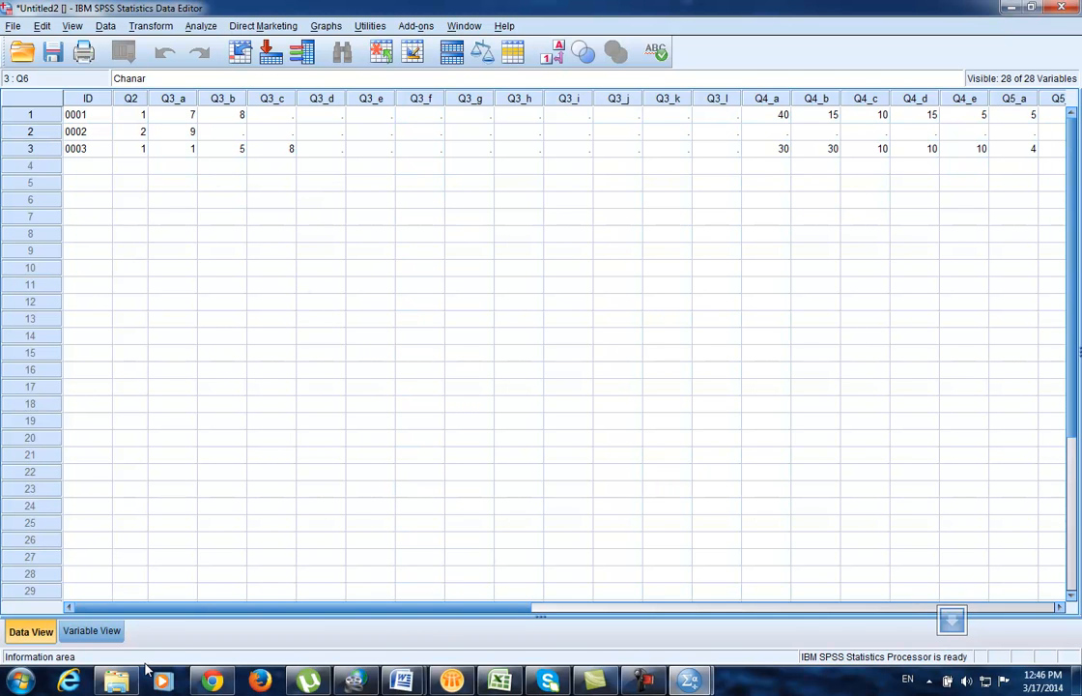
Step: Close the 26.SPS syntax window and select 27.SPS in Explorer
mouse_move(689, 681)
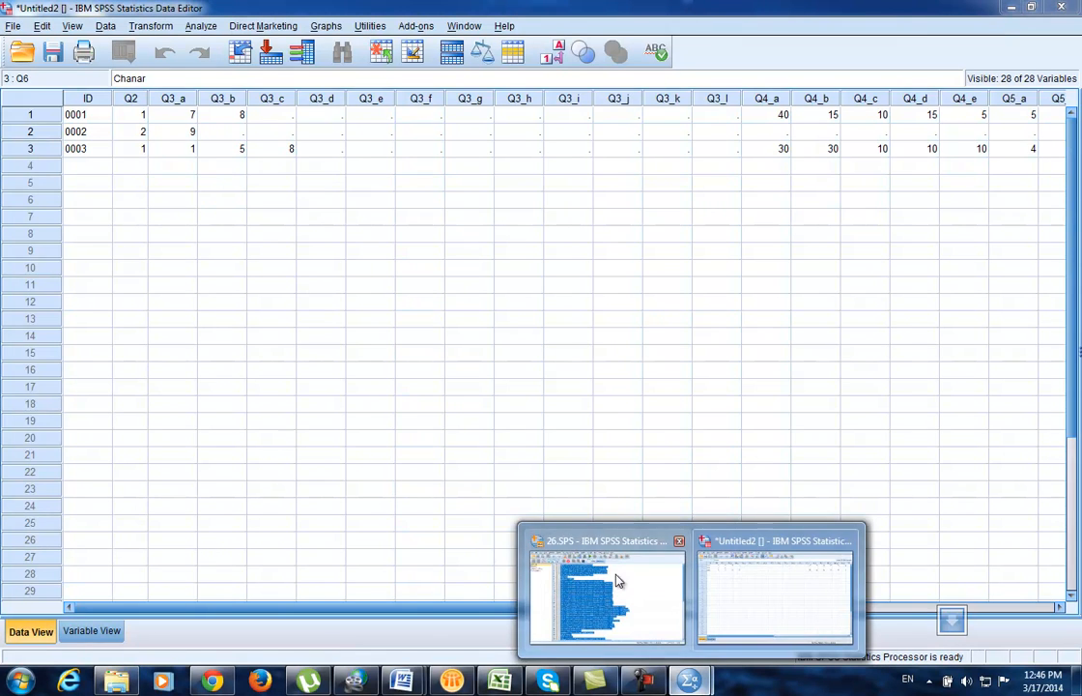
left_click(538, 503)
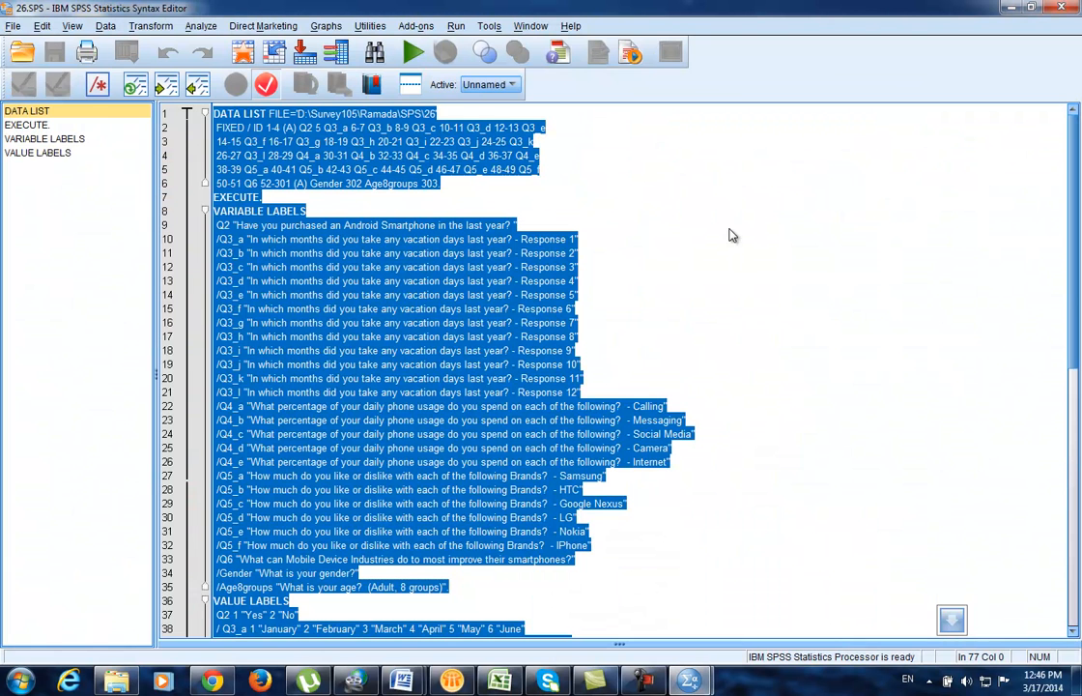
left_click(1058, 9)
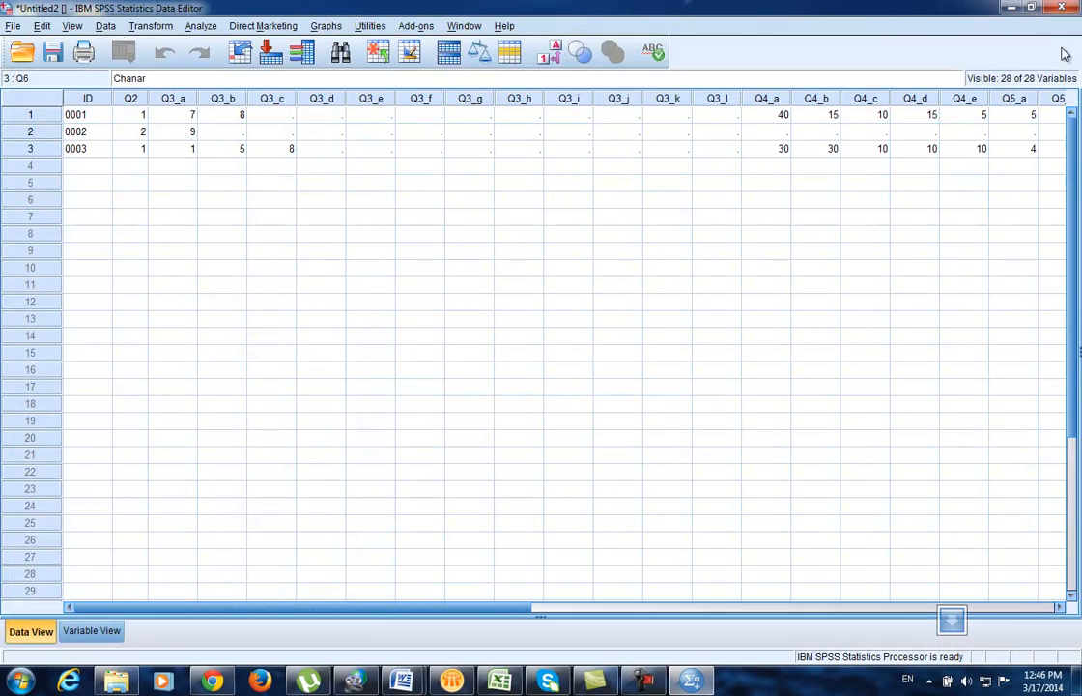
left_click(1010, 8)
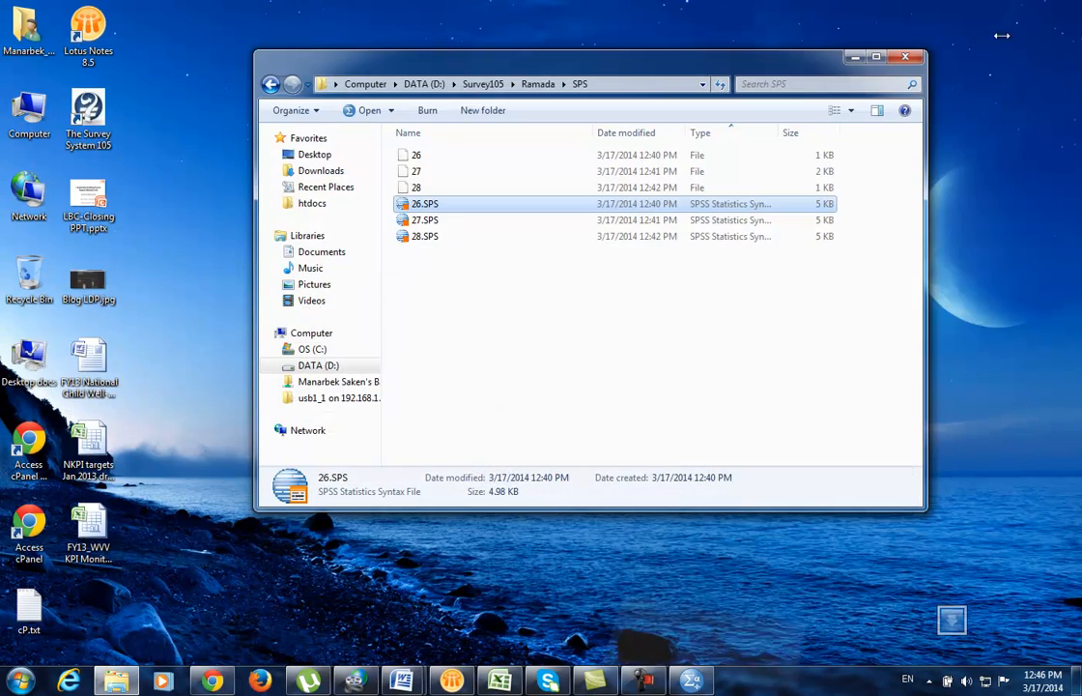
left_click(422, 223)
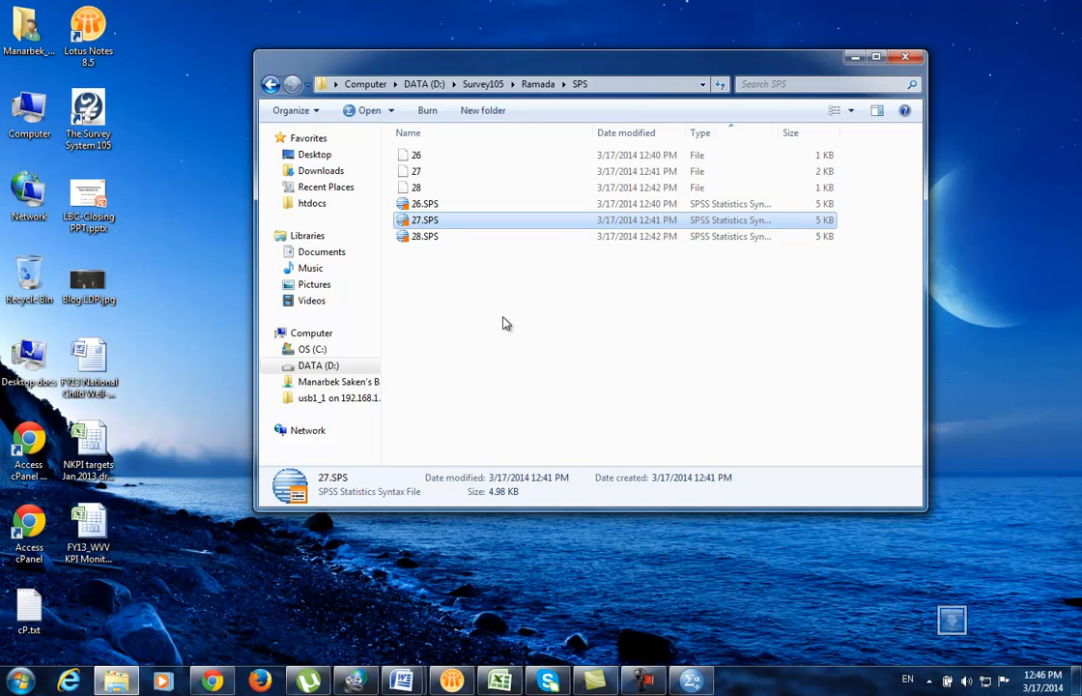
Step: Review the Untitled2 dataset's variable definitions in Variable View, then return to Data View
left_click(693, 680)
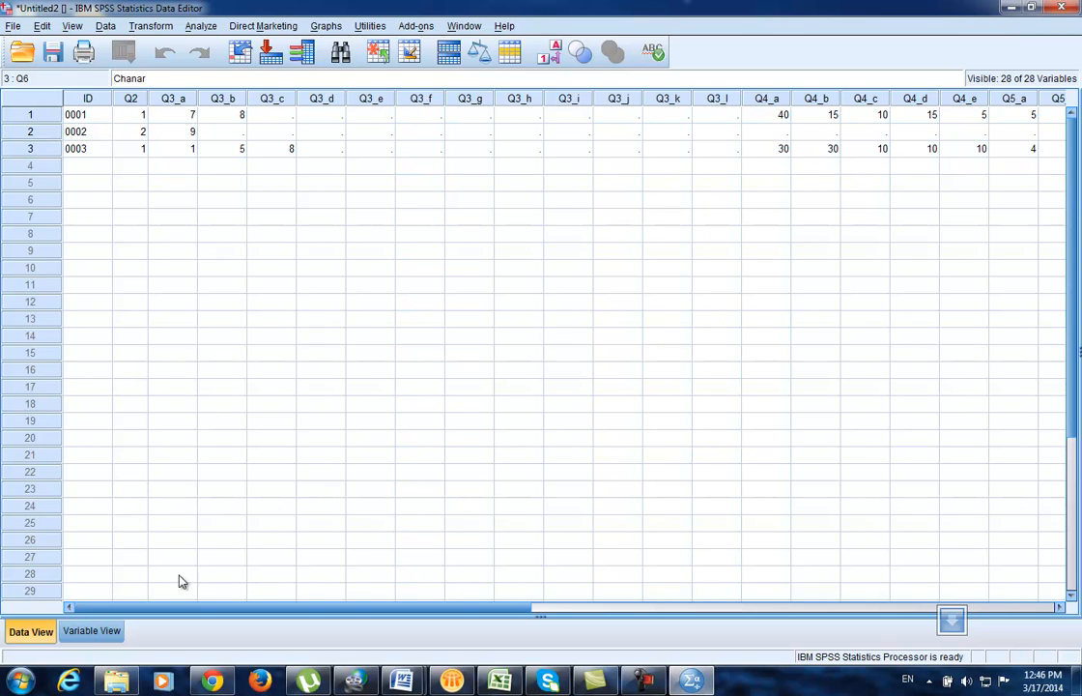
left_click(88, 631)
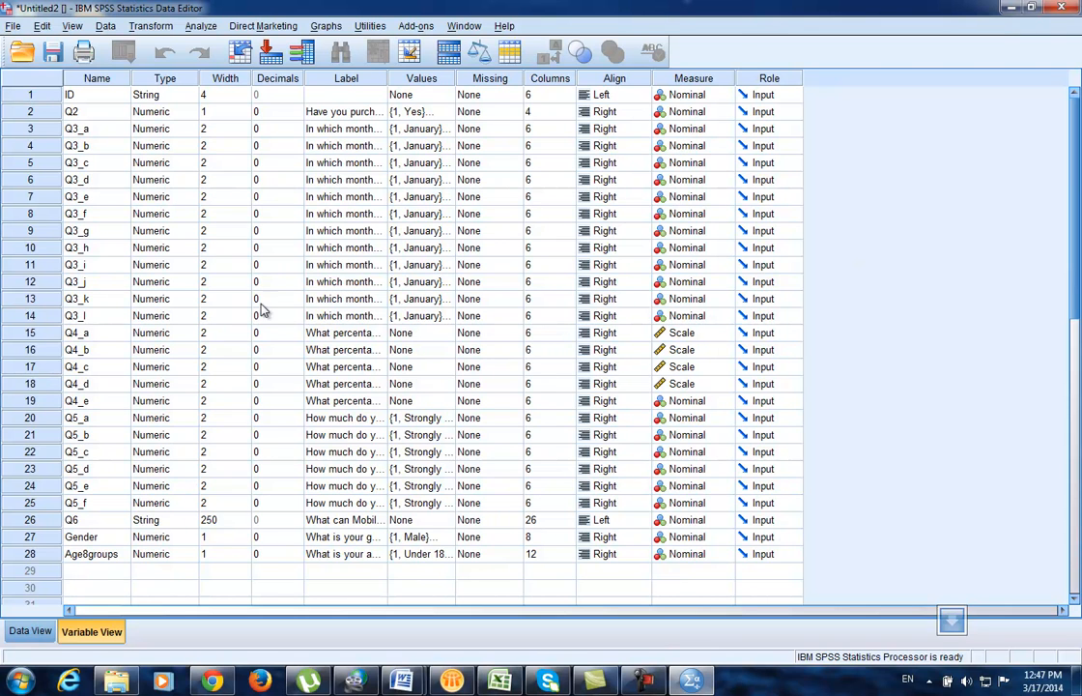
left_click(30, 631)
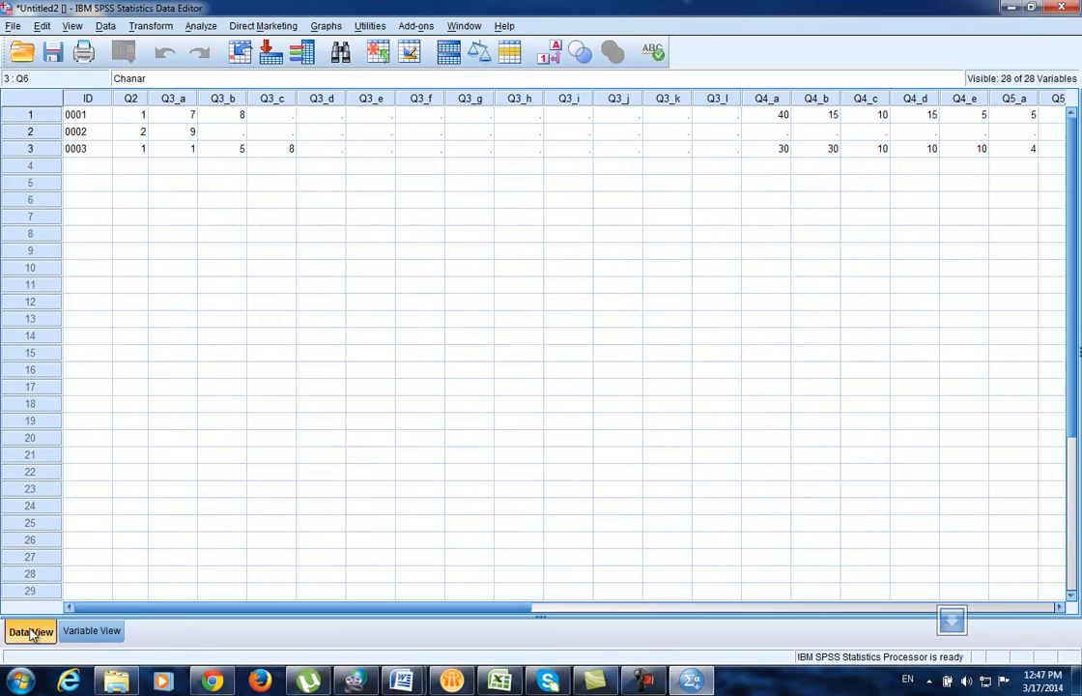
Step: Open 27.SPS from Explorer, run all of its syntax, and discard the output log unsaved
left_click(1011, 7)
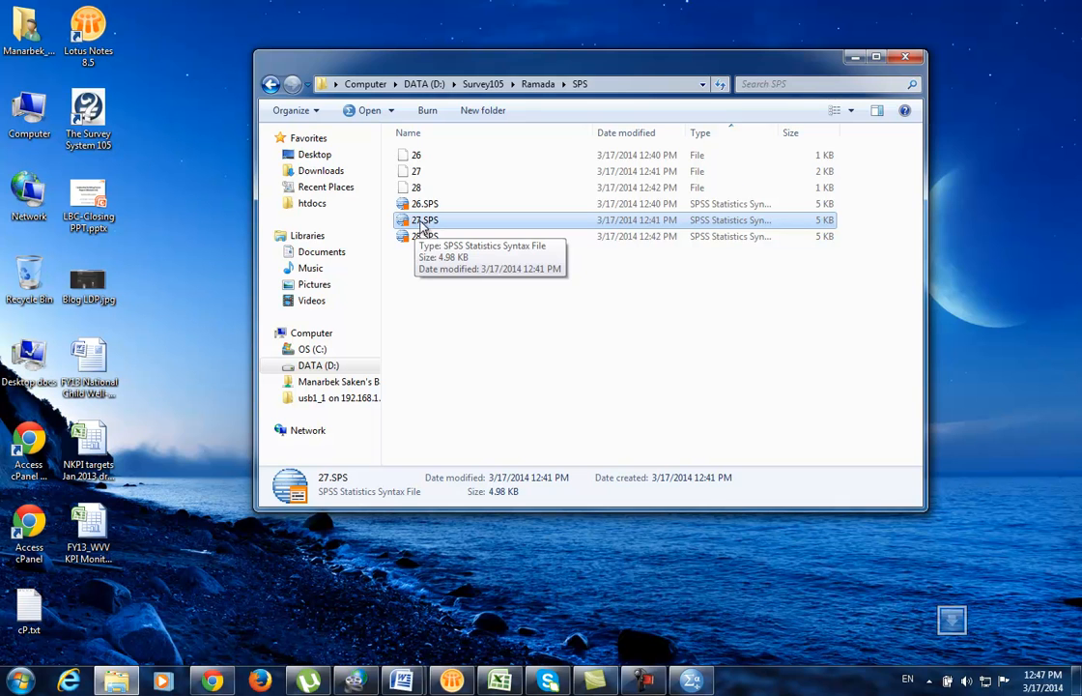
double_click(422, 222)
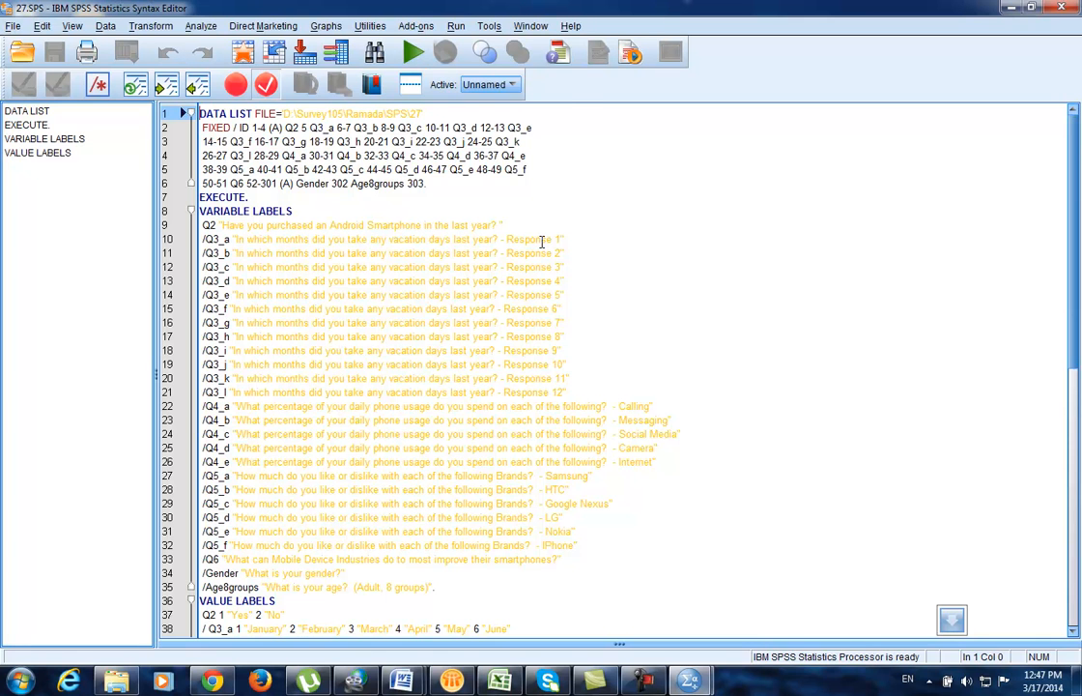
key("ctrl+a")
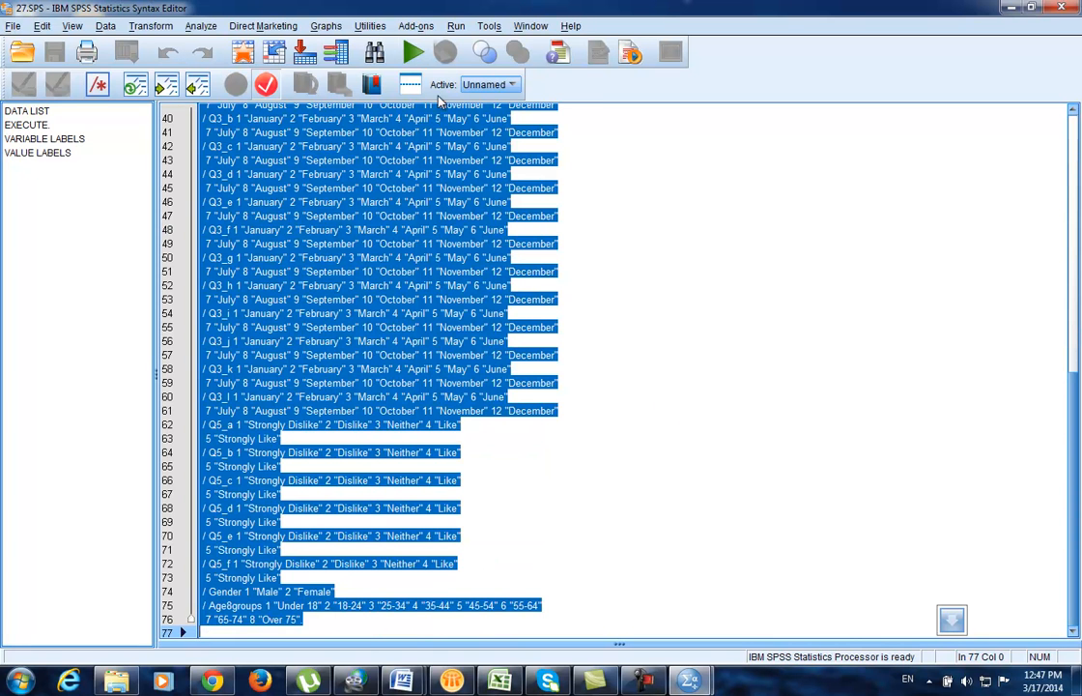
left_click(412, 58)
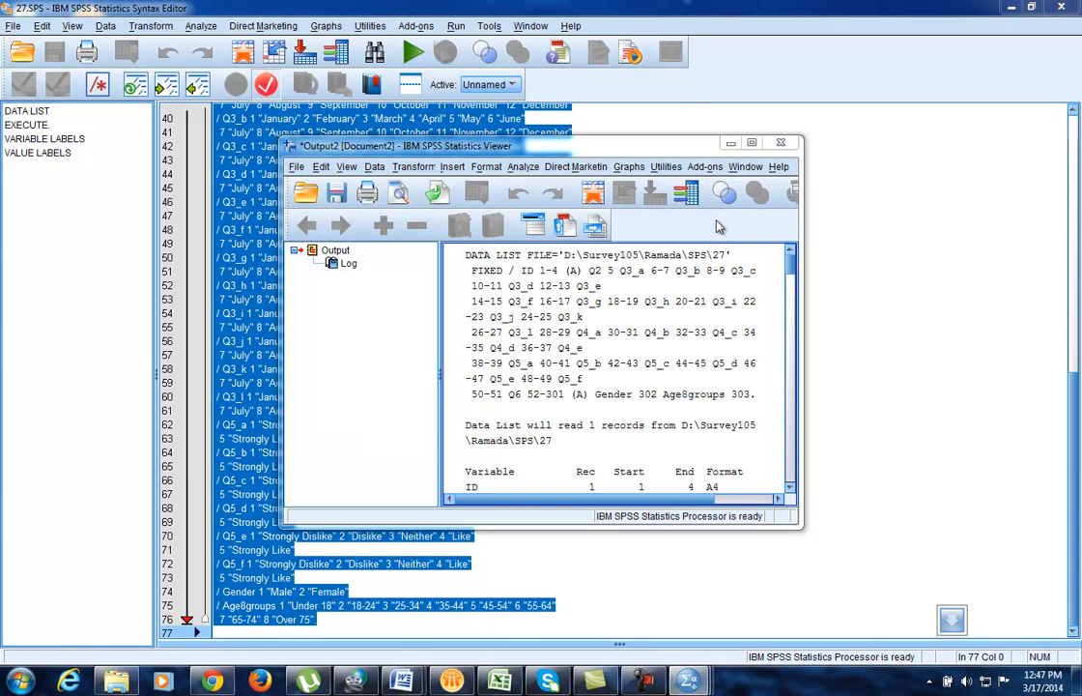
left_click(781, 142)
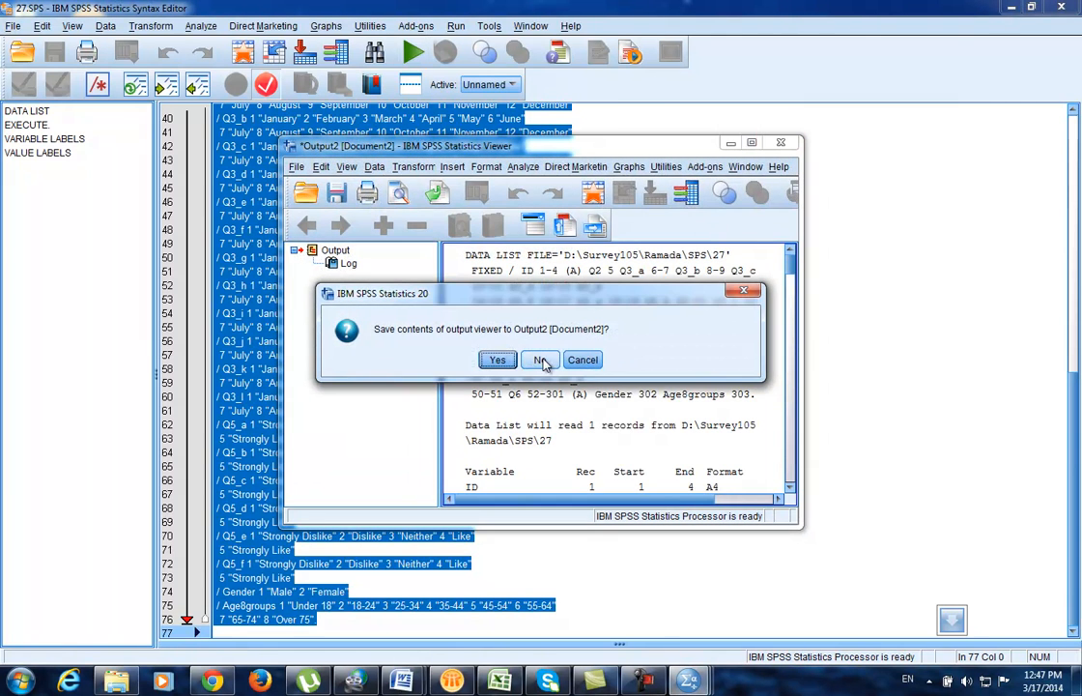
left_click(540, 359)
Step: Switch to the Untitled3 dataset and check its four case IDs, 0001 to 0004
mouse_move(684, 682)
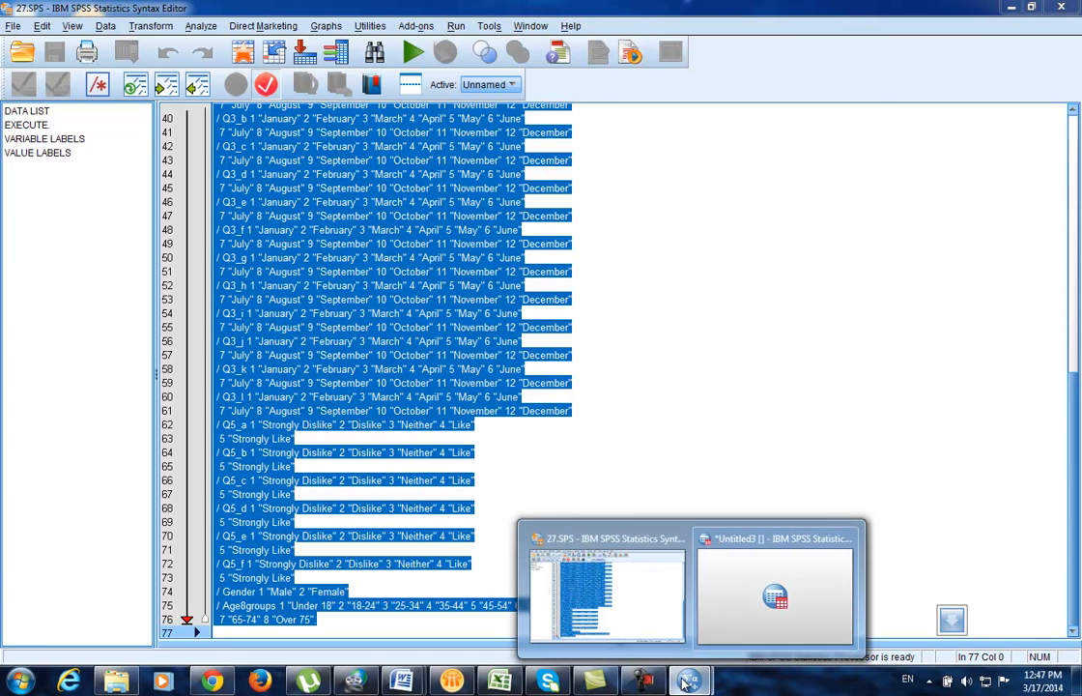
left_click(726, 604)
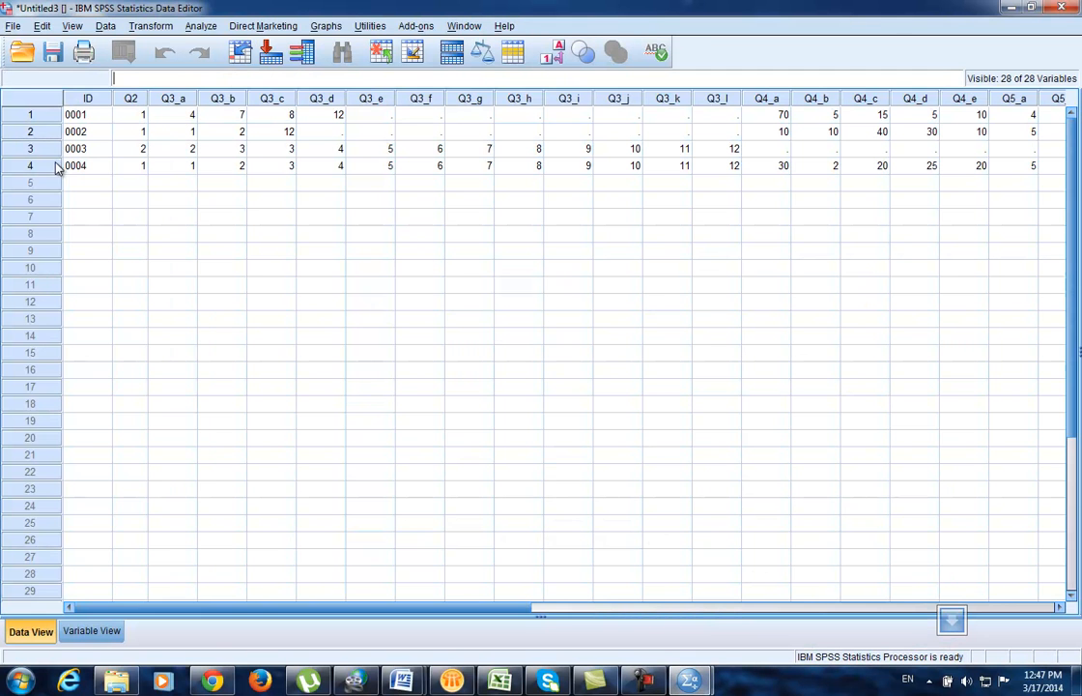
left_click(82, 114)
left_click(87, 131)
left_click(89, 149)
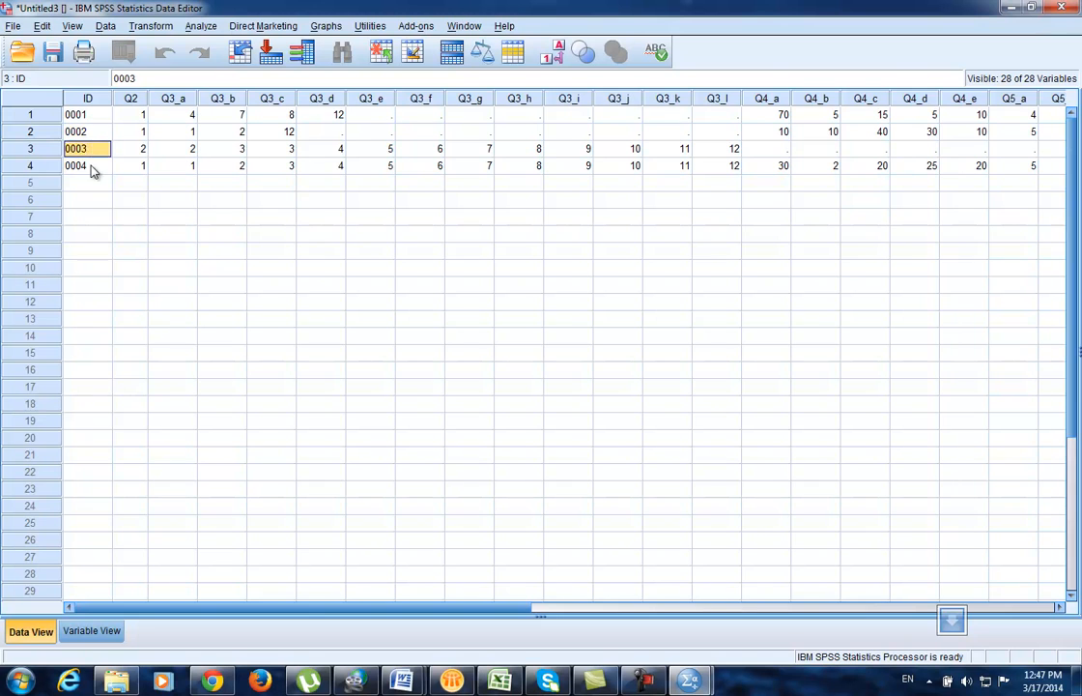
left_click(92, 167)
scroll(611, 211, "down", 4)
scroll(611, 211, "up", 4)
Step: Go up to the Ramada folder in Explorer, then bring Untitled3 back with its File menu open
left_click(116, 681)
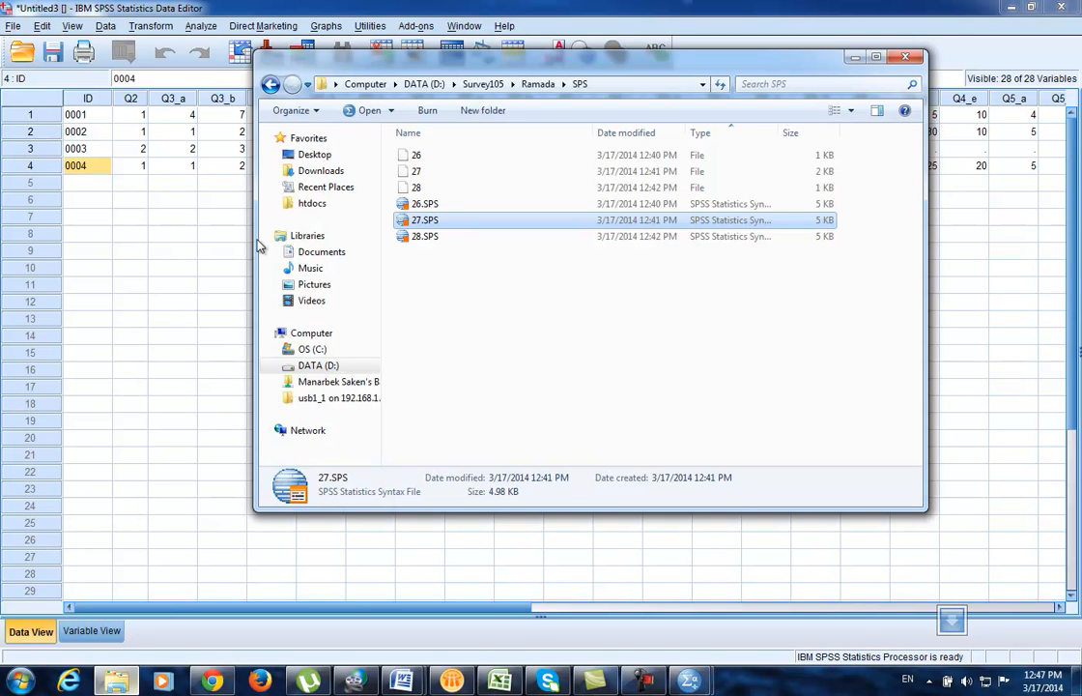
left_click(272, 86)
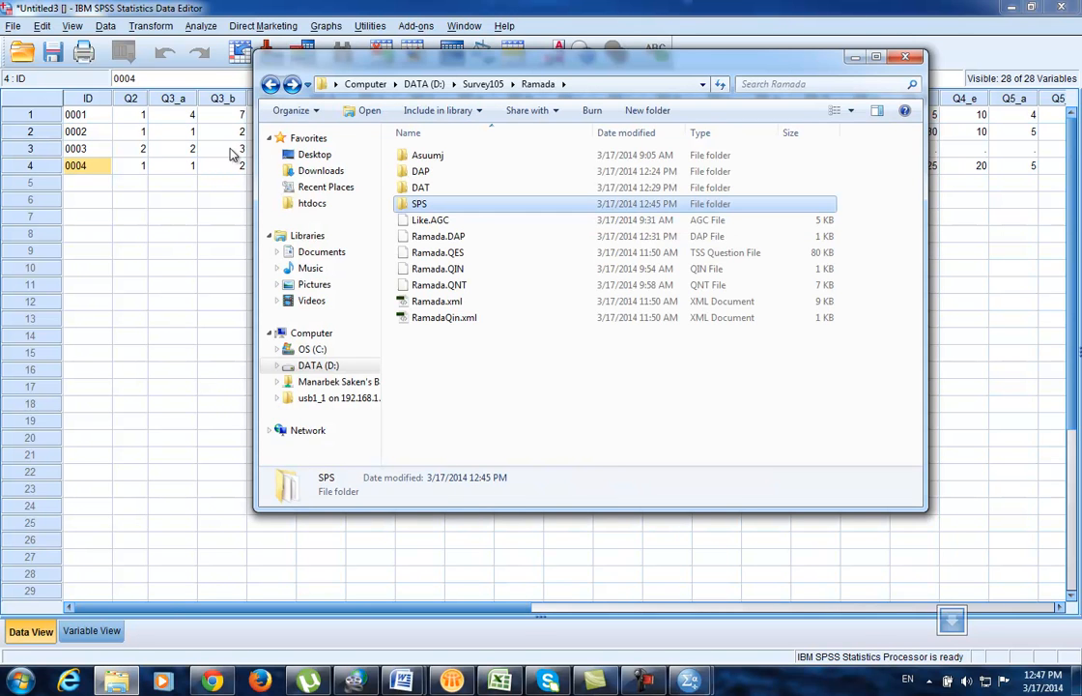
left_click(135, 353)
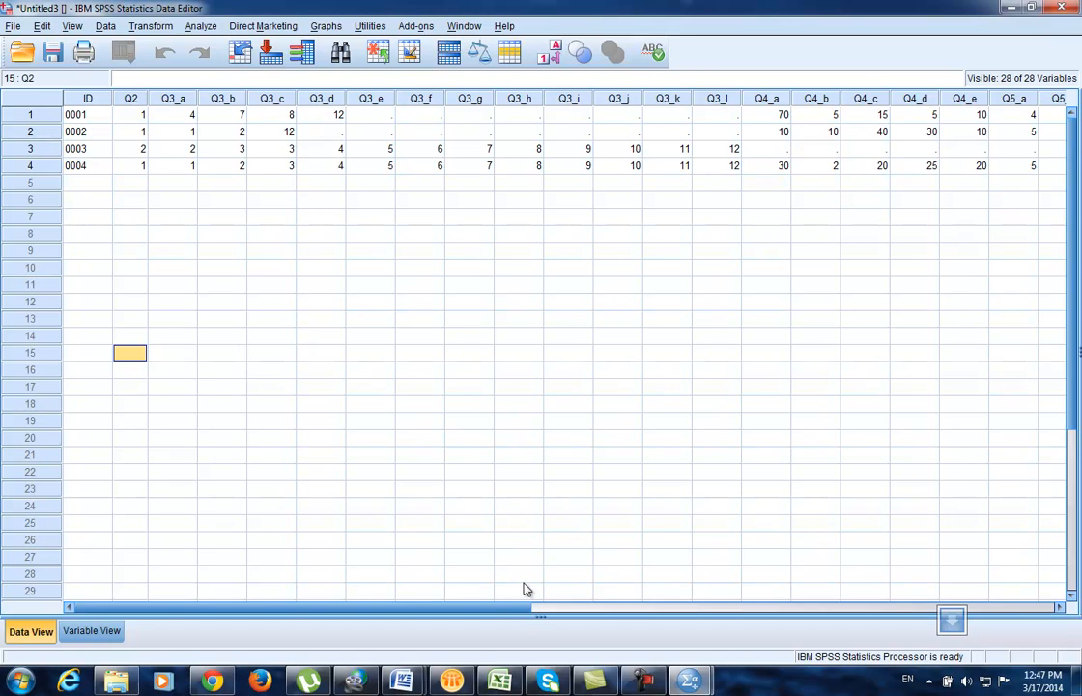
mouse_move(678, 686)
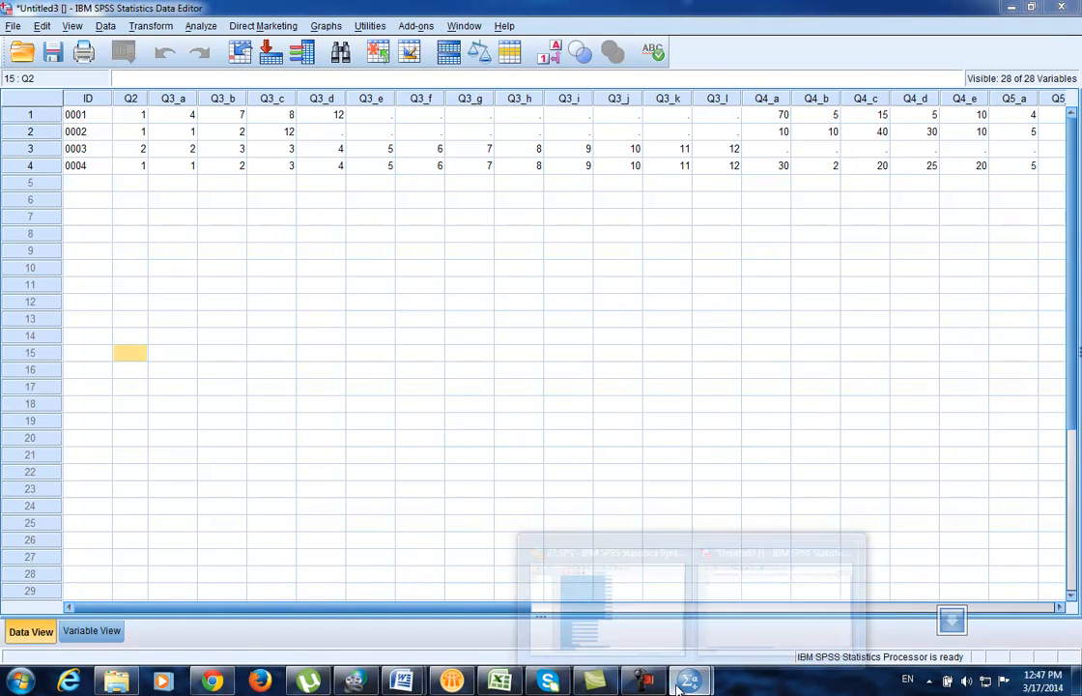
left_click(809, 606)
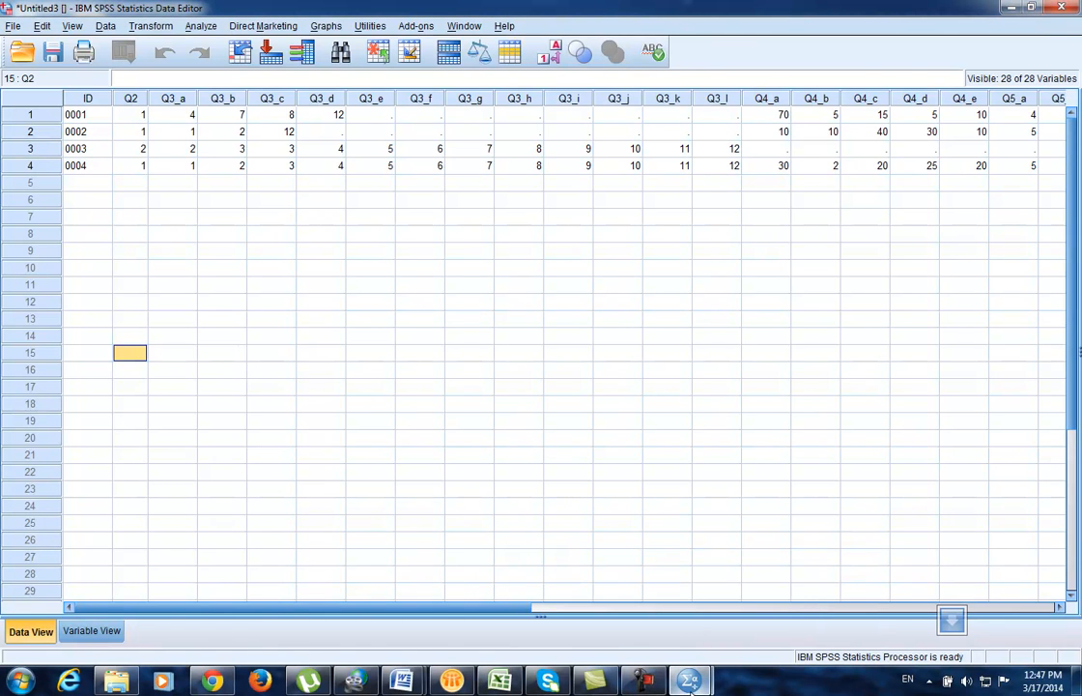
left_click(666, 505)
left_click(13, 26)
left_click(335, 296)
left_click(13, 26)
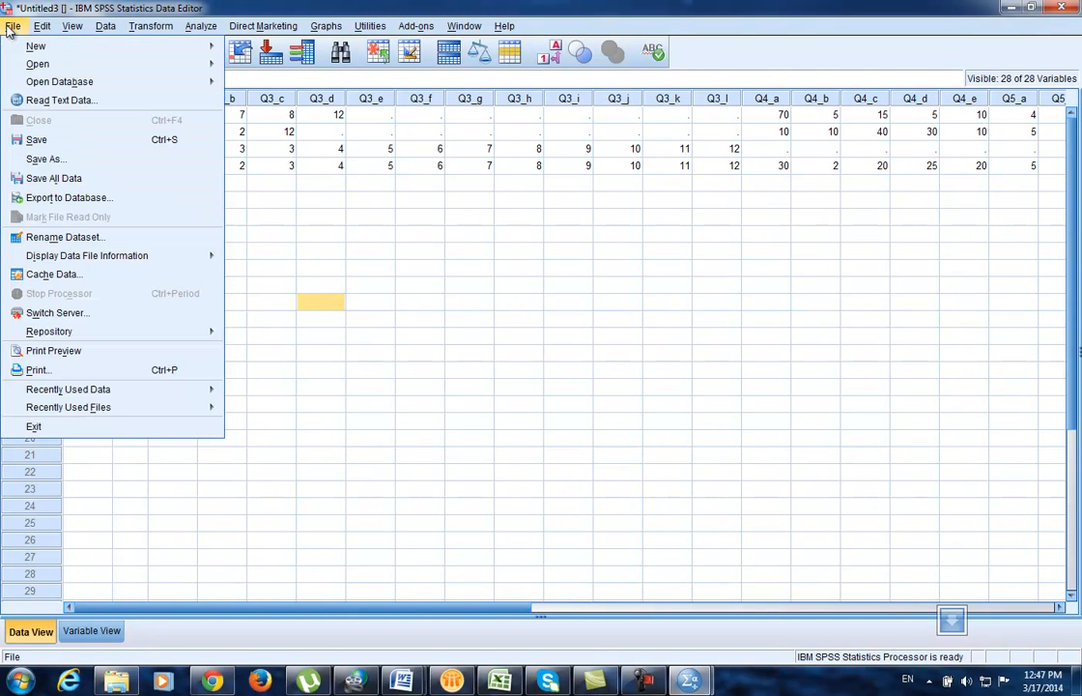
Step: In Save As, browse to D:\Survey105\Ramada, then create and open a new folder named SAV
left_click(44, 159)
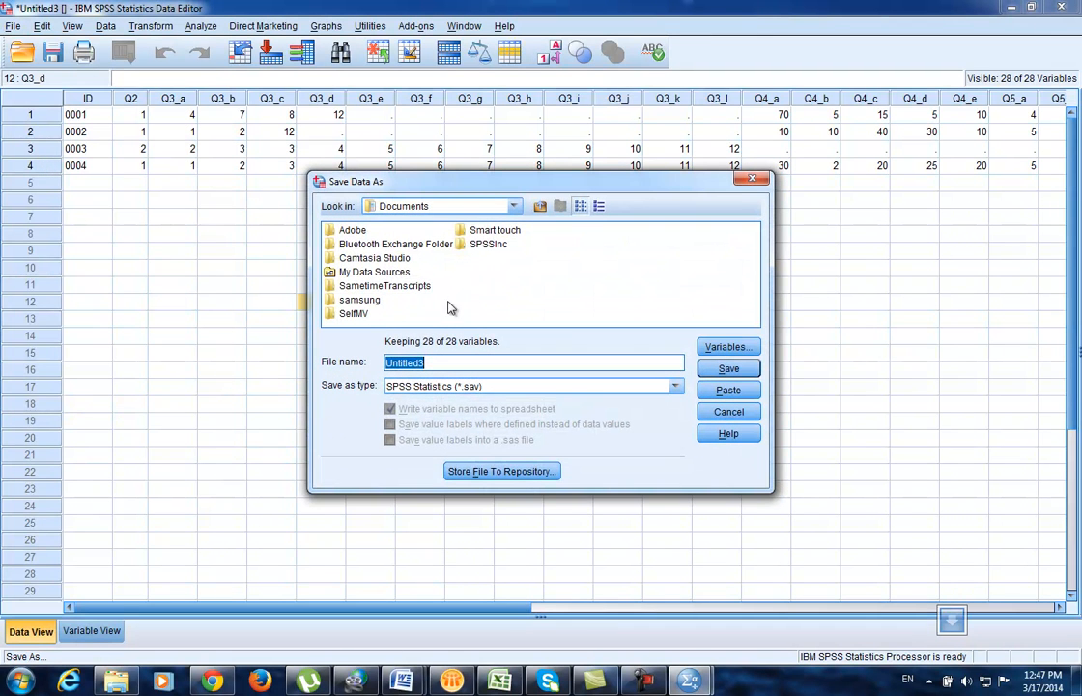
left_click(517, 205)
left_click(437, 265)
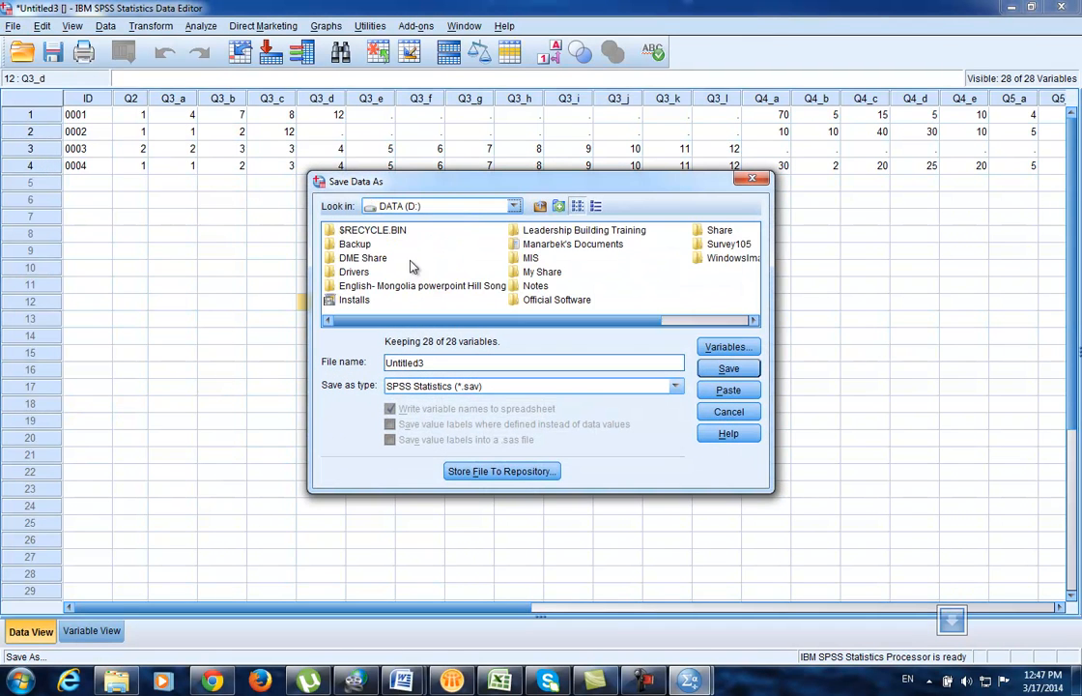
double_click(715, 246)
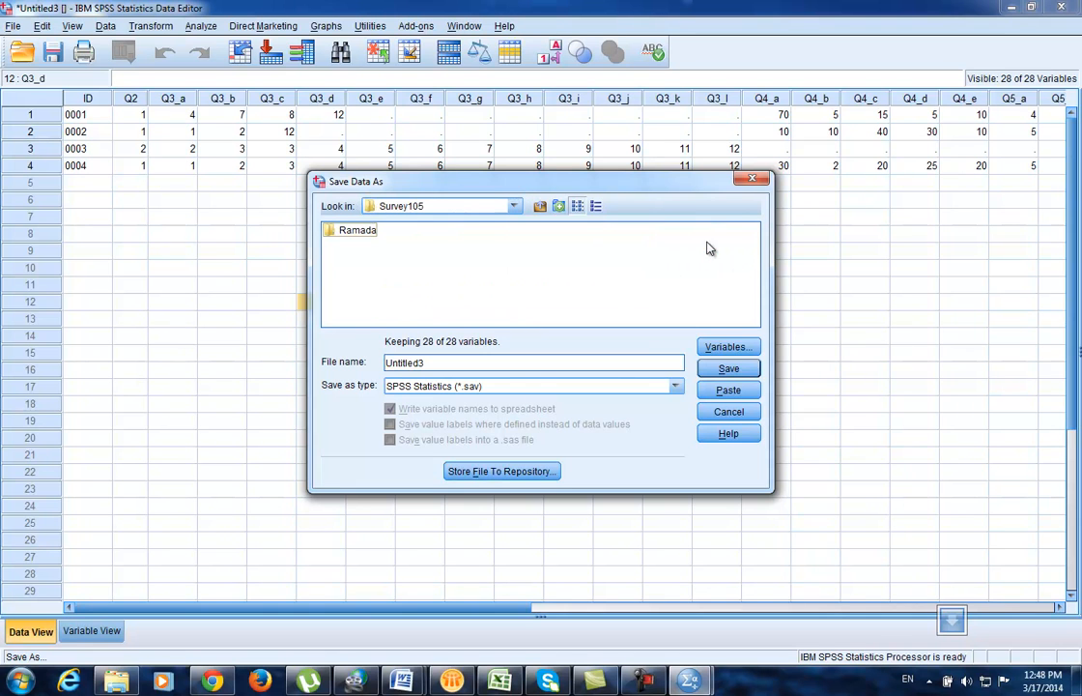
double_click(363, 240)
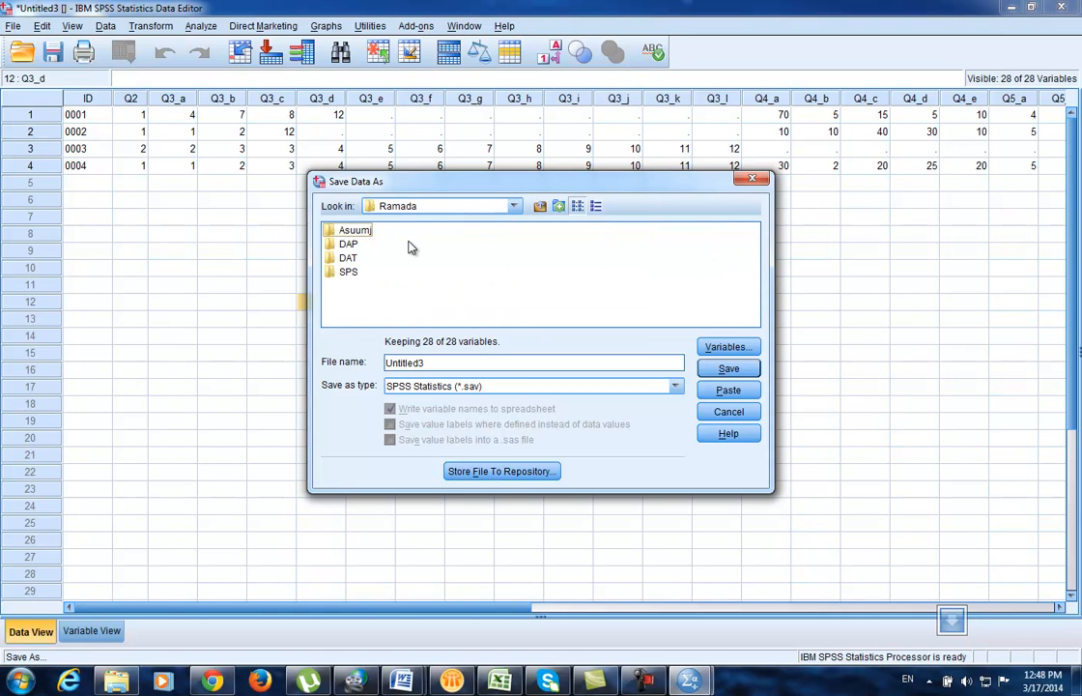
right_click(345, 296)
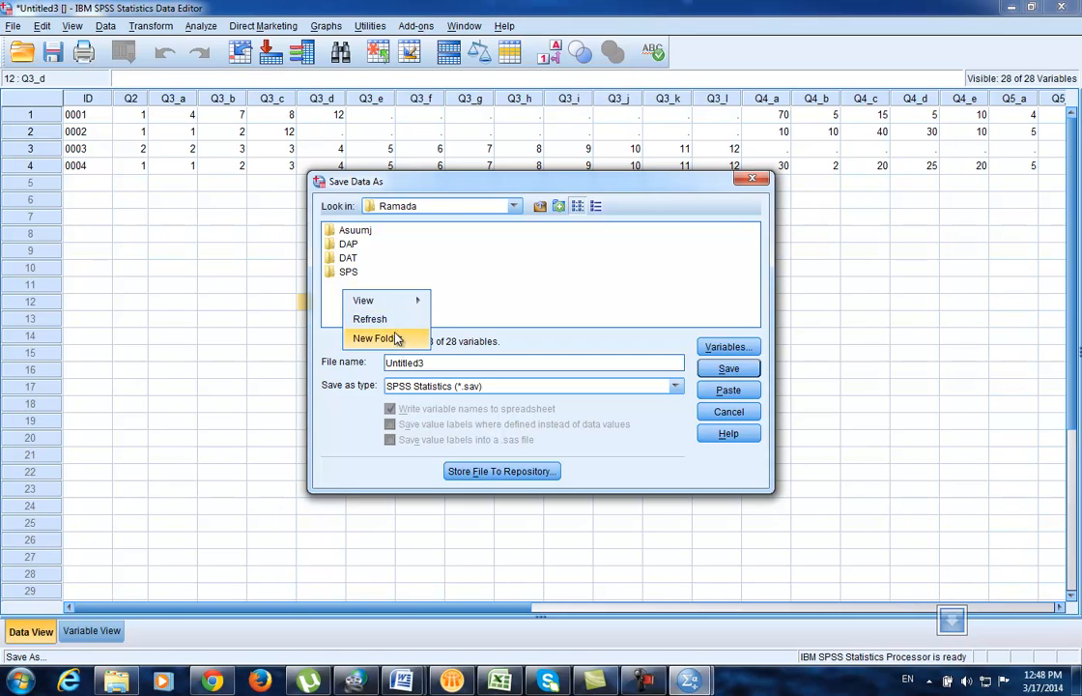
left_click(396, 338)
type("SAV")
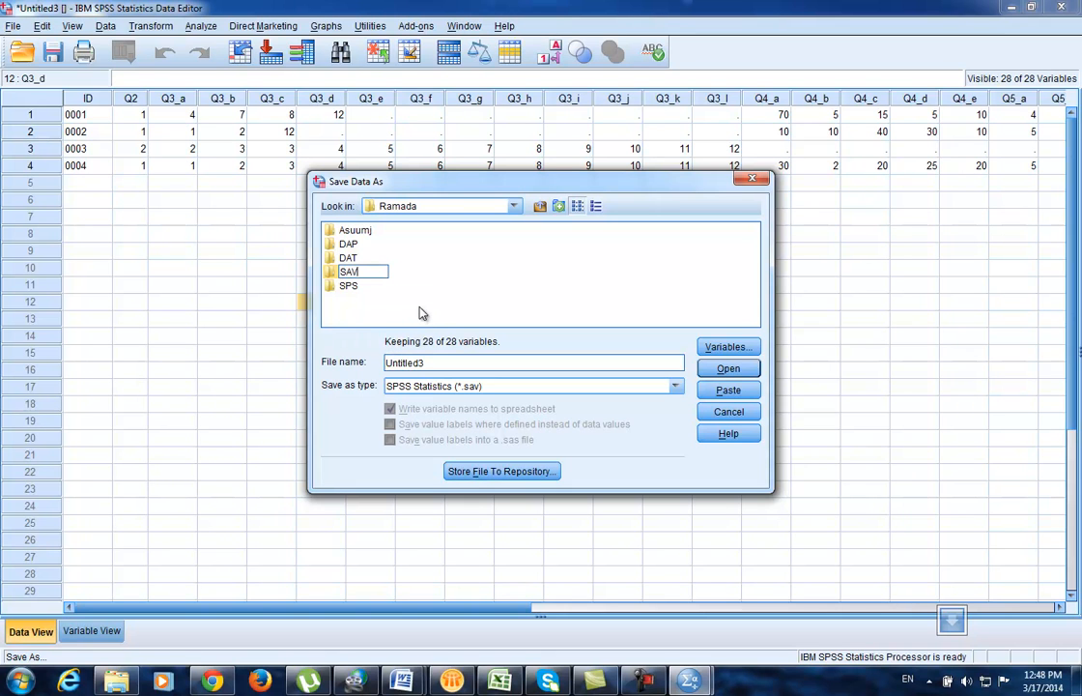
left_click(416, 313)
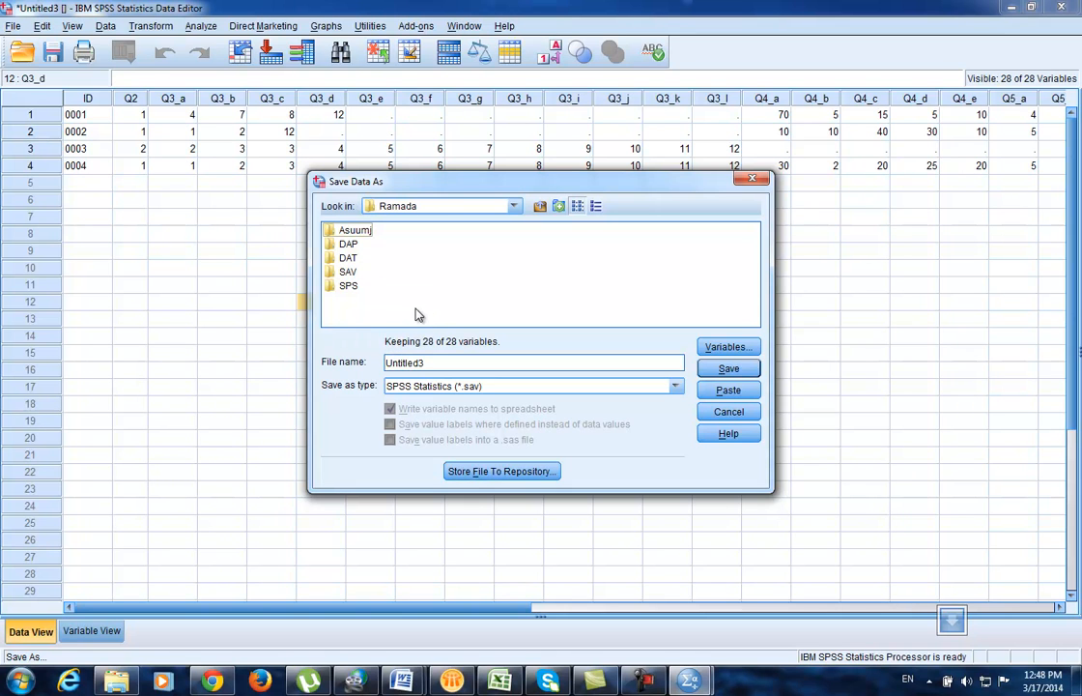
double_click(348, 271)
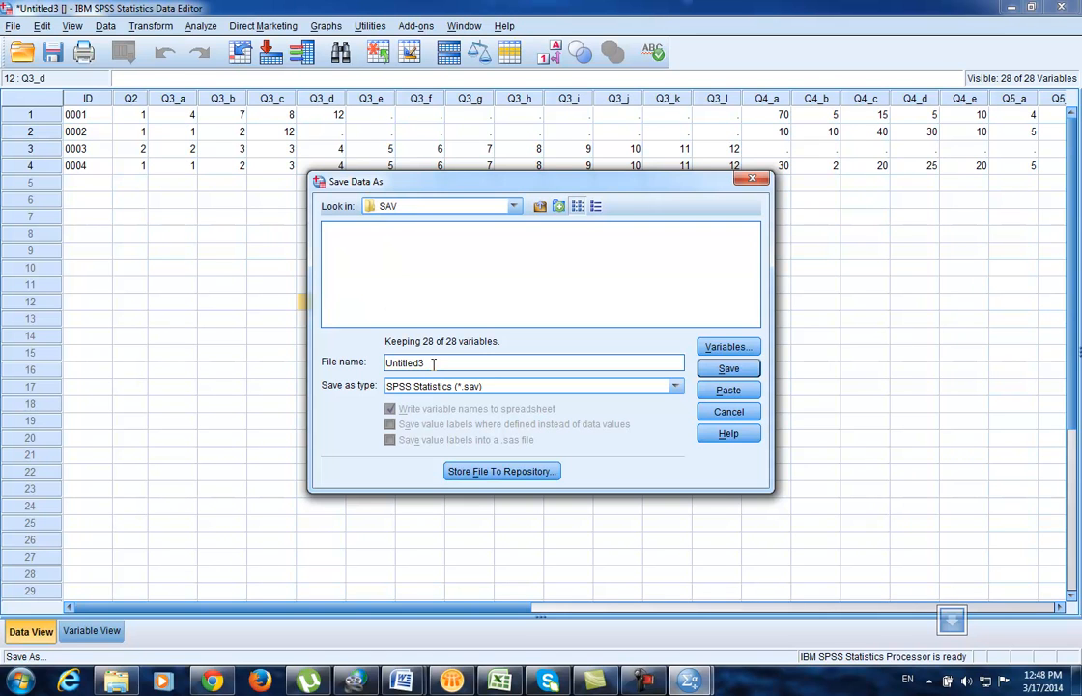
Step: Save the four-case dataset there as 27.sav and close the output log
left_click_drag(448, 362, 340, 364)
left_click(133, 684)
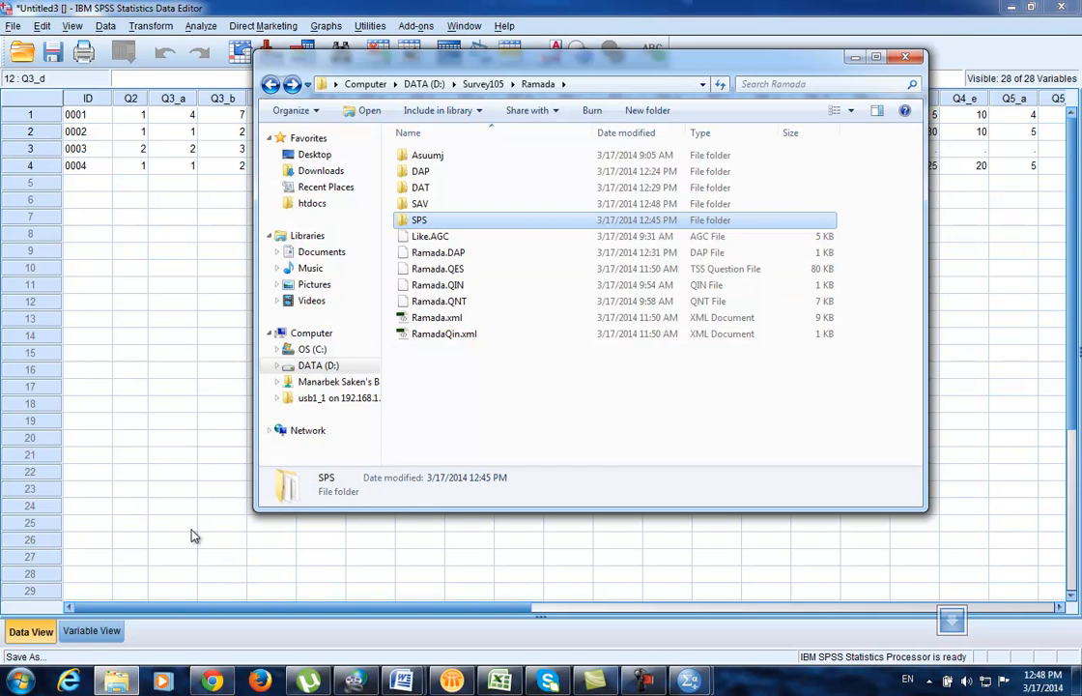
left_click(174, 550)
type("27")
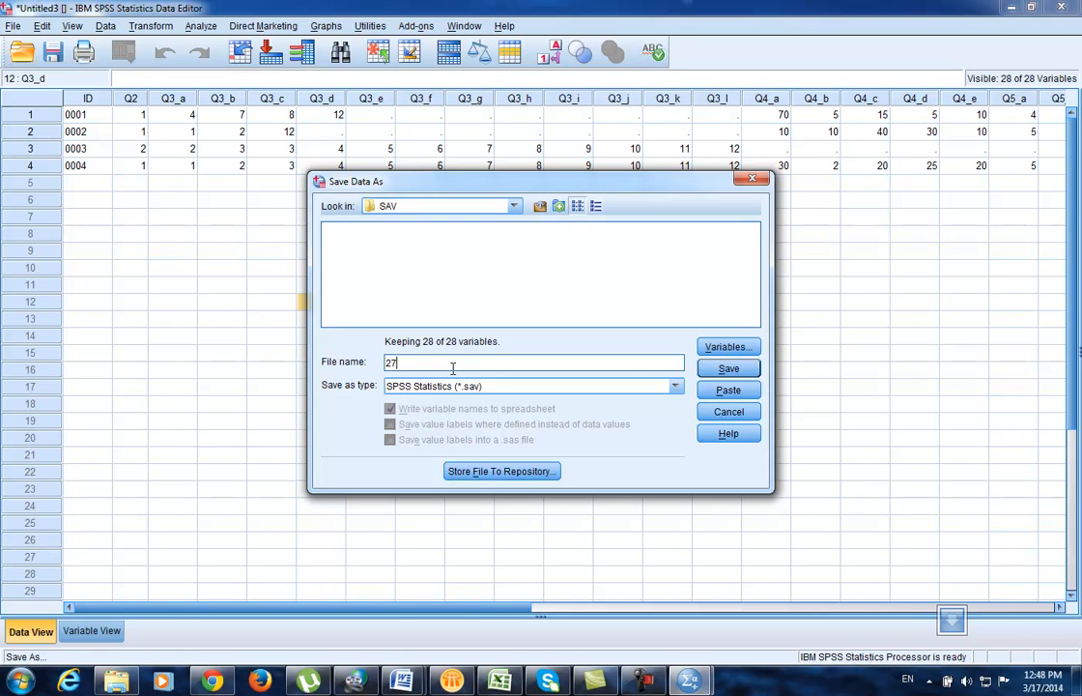
left_click(728, 368)
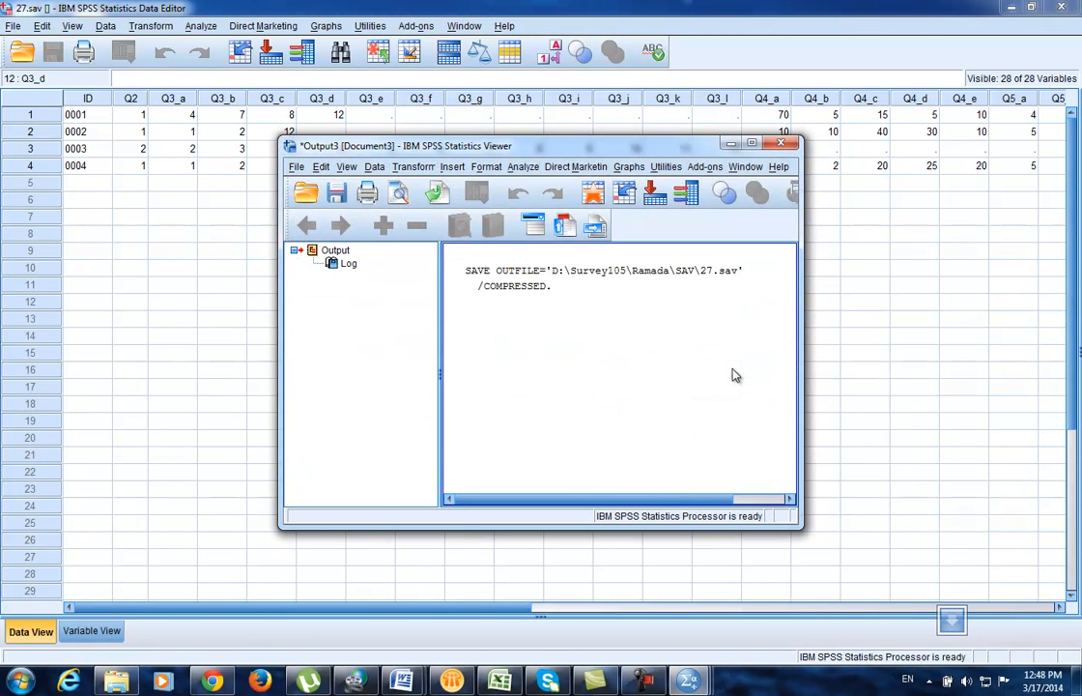
left_click(781, 143)
Step: Discard the save output log unsaved and open 26.SPS from the Ramada SPS folder
left_click(547, 359)
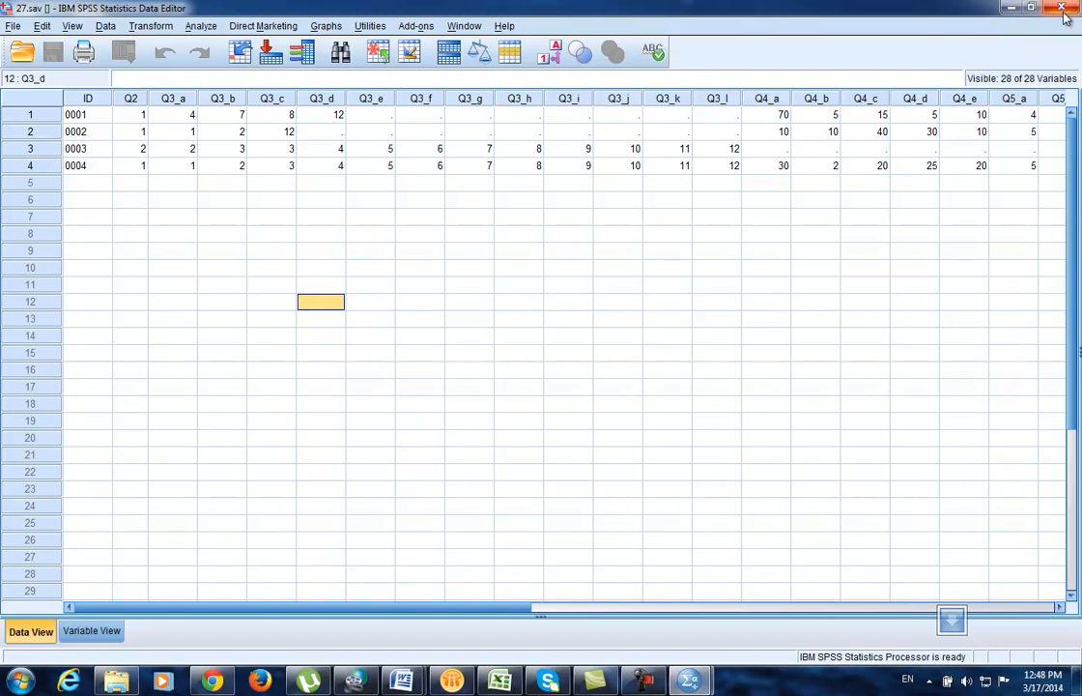
left_click(116, 682)
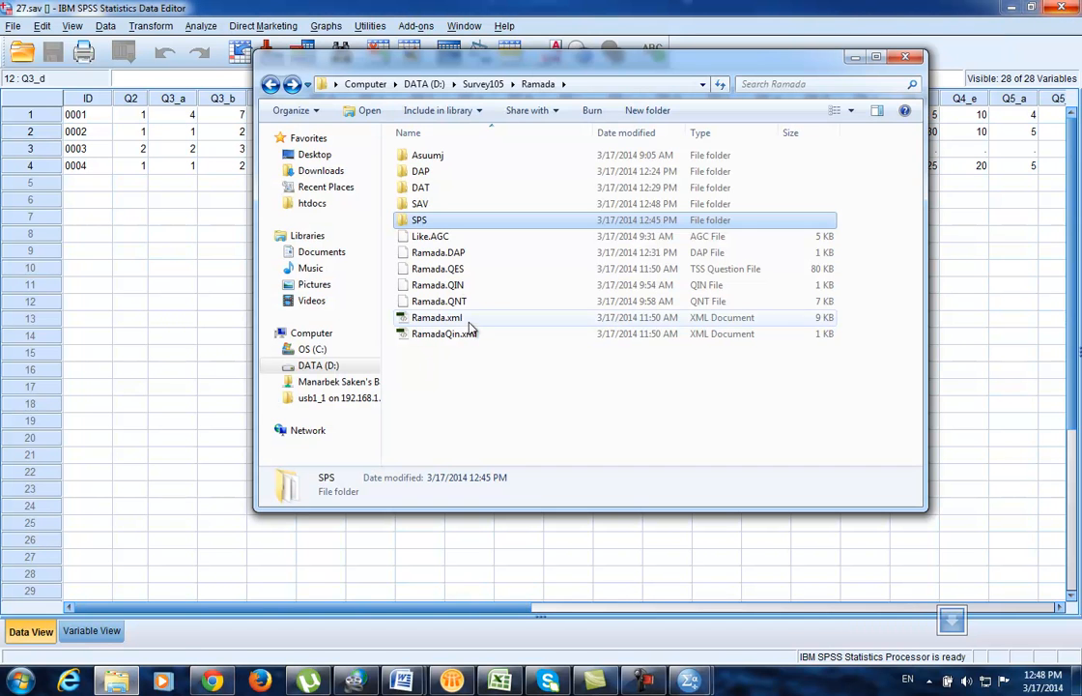
double_click(428, 216)
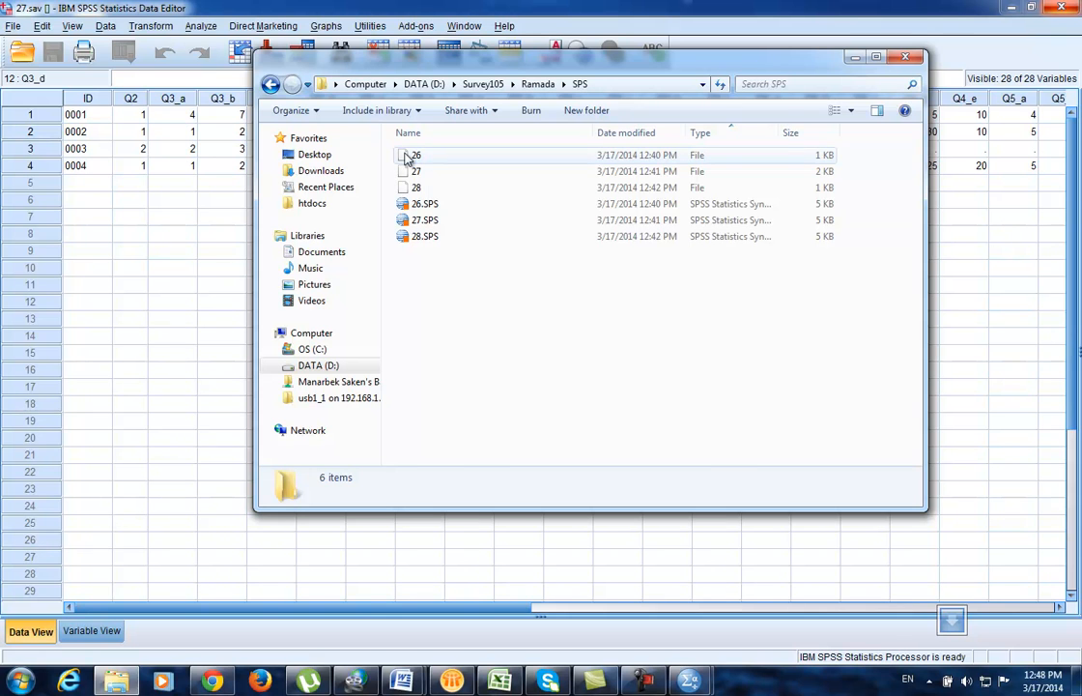
left_click(426, 206)
double_click(426, 206)
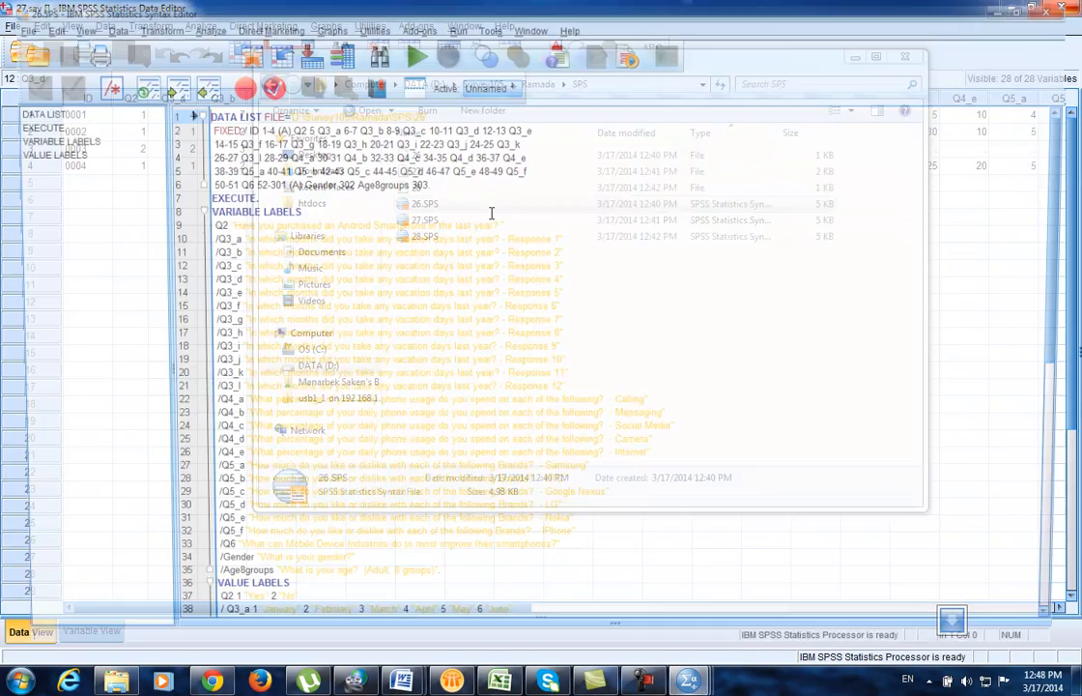
Step: Run all of 26.SPS, discard the output log, and switch to the new Untitled4 dataset
key("ctrl+a")
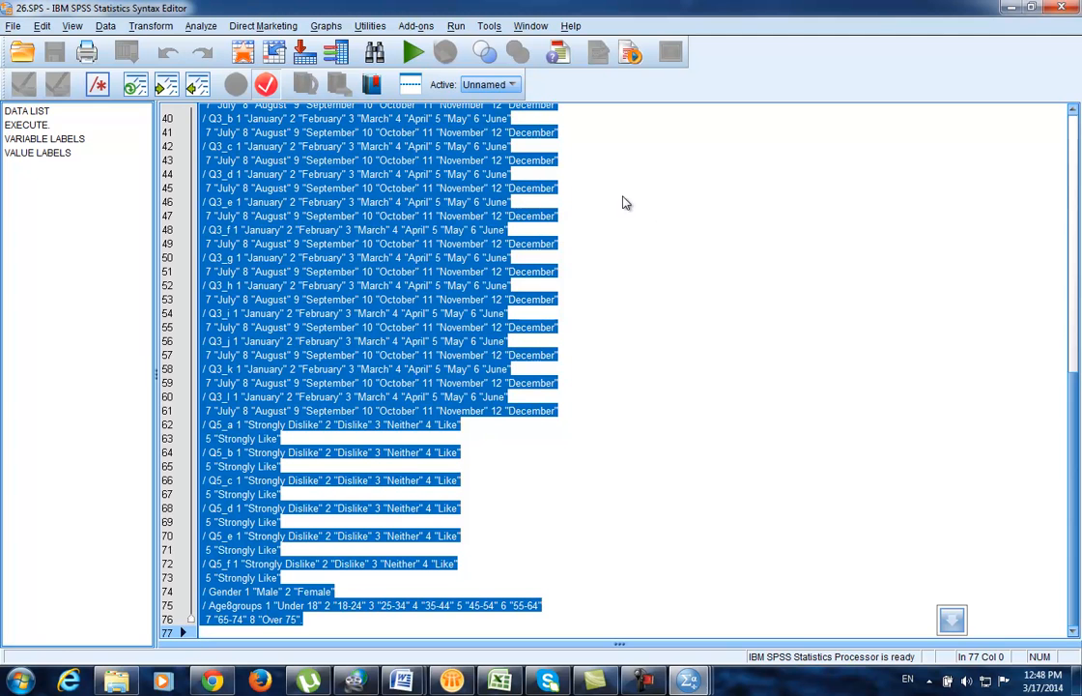
left_click(415, 54)
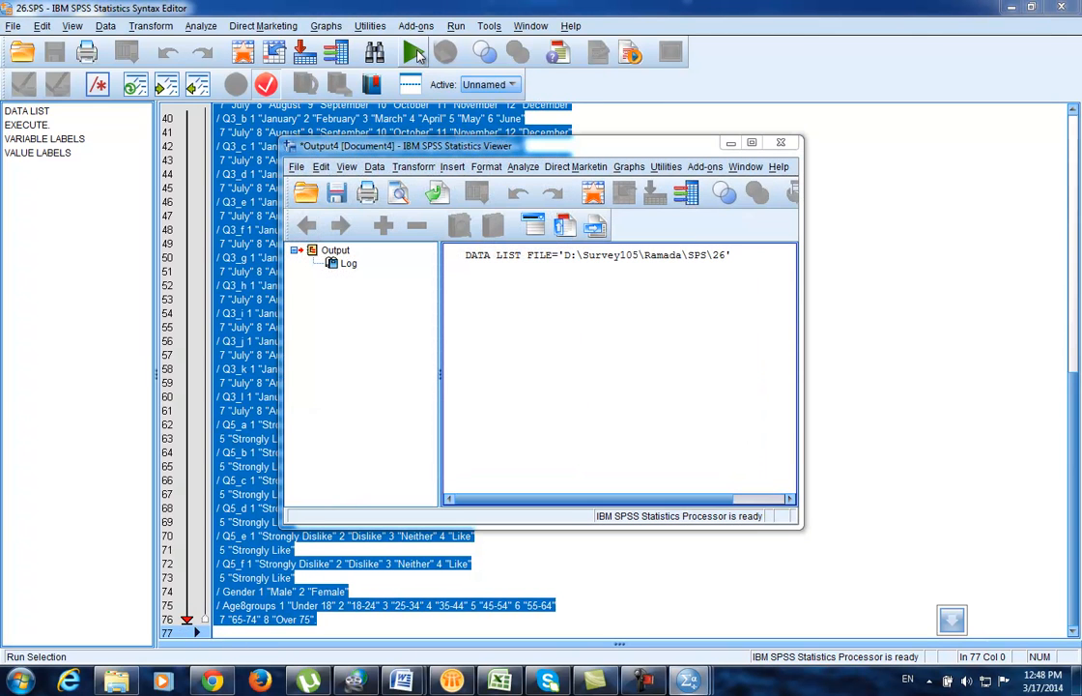
left_click(780, 142)
left_click(504, 360)
mouse_move(692, 684)
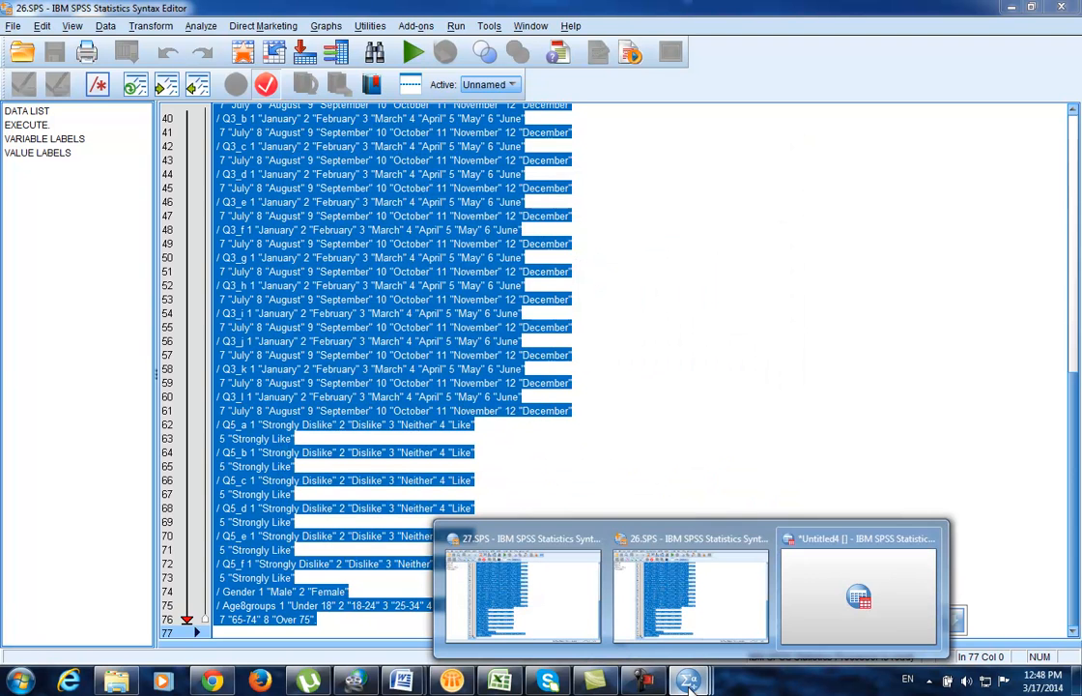
left_click(894, 595)
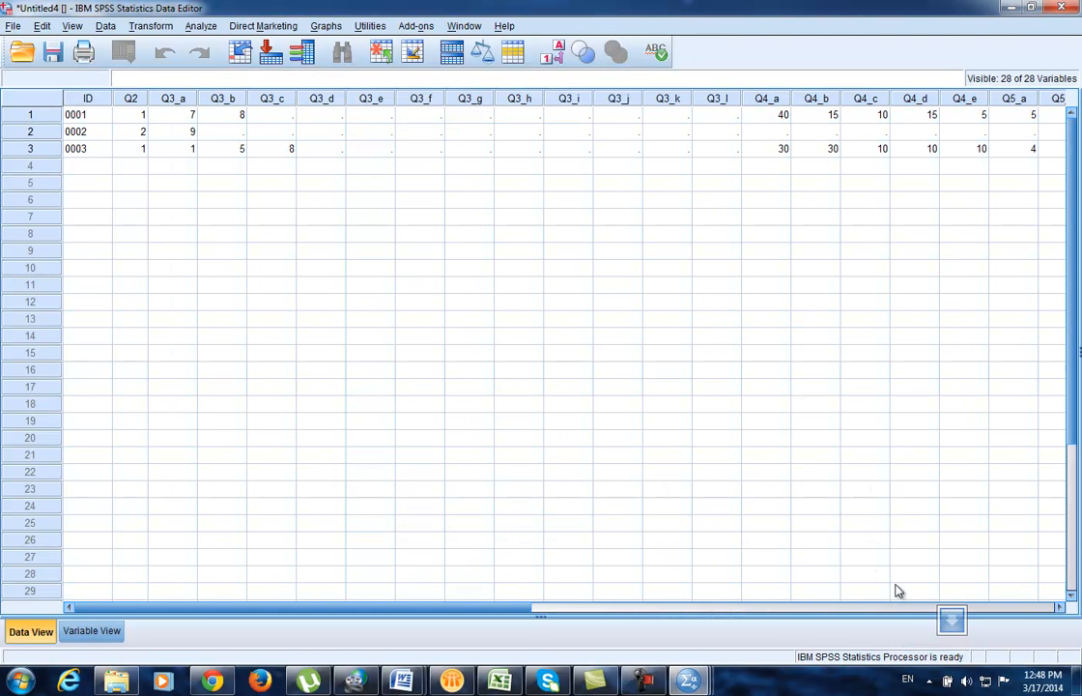
Step: Save the Untitled4 dataset as 26.sav in the SAV folder, discarding the output log
left_click(13, 27)
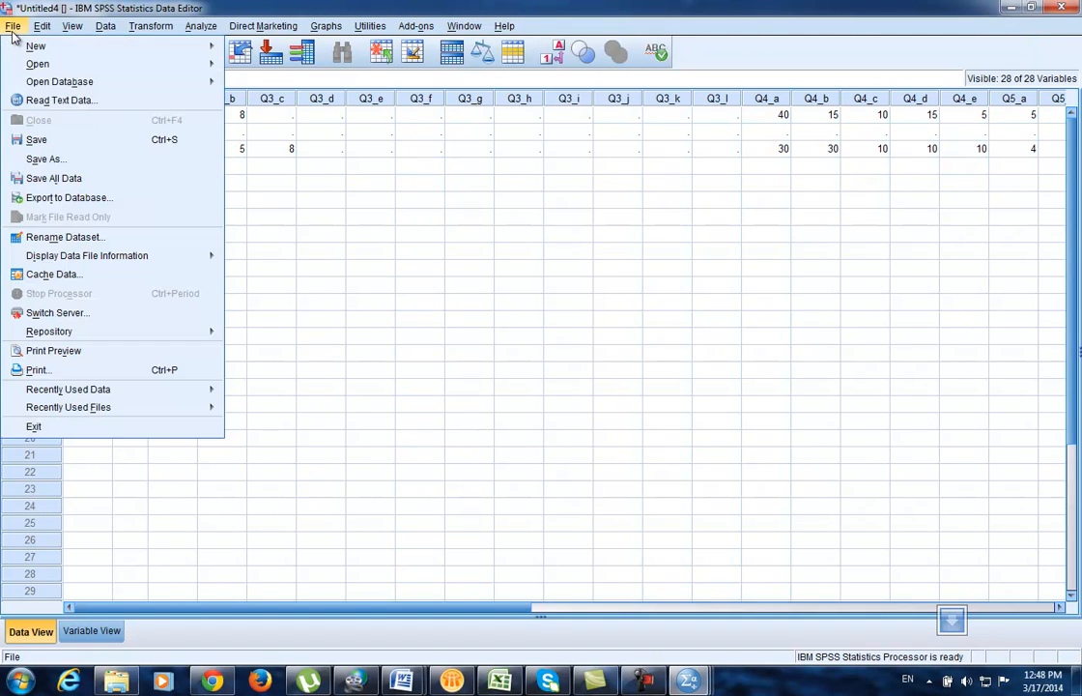
left_click(39, 156)
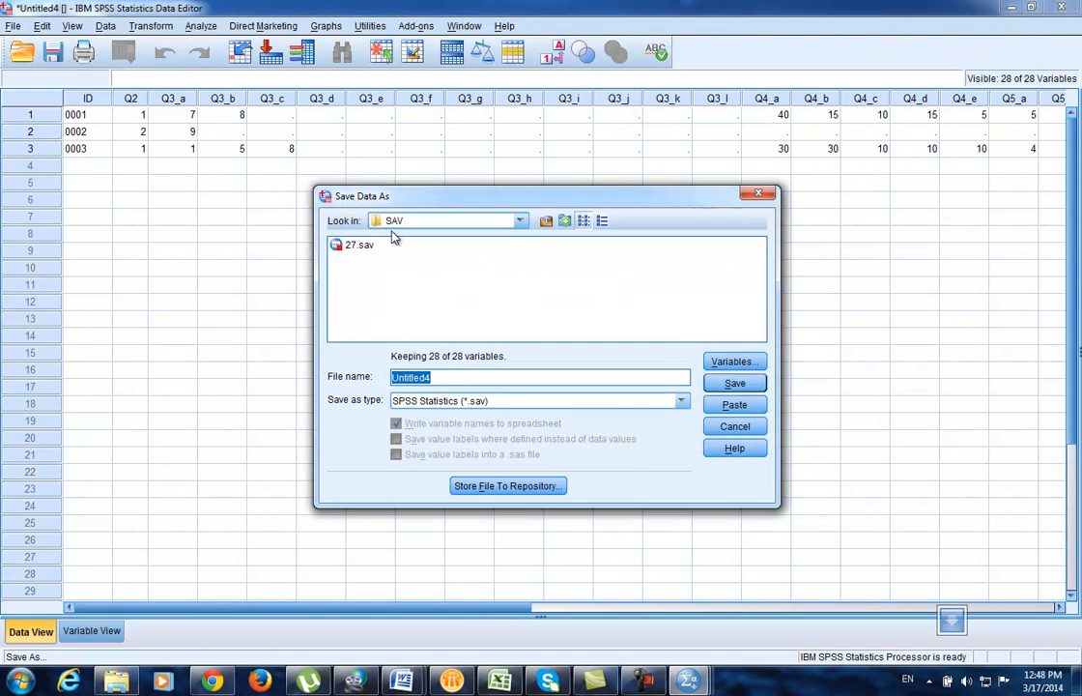
type("26")
left_click(731, 382)
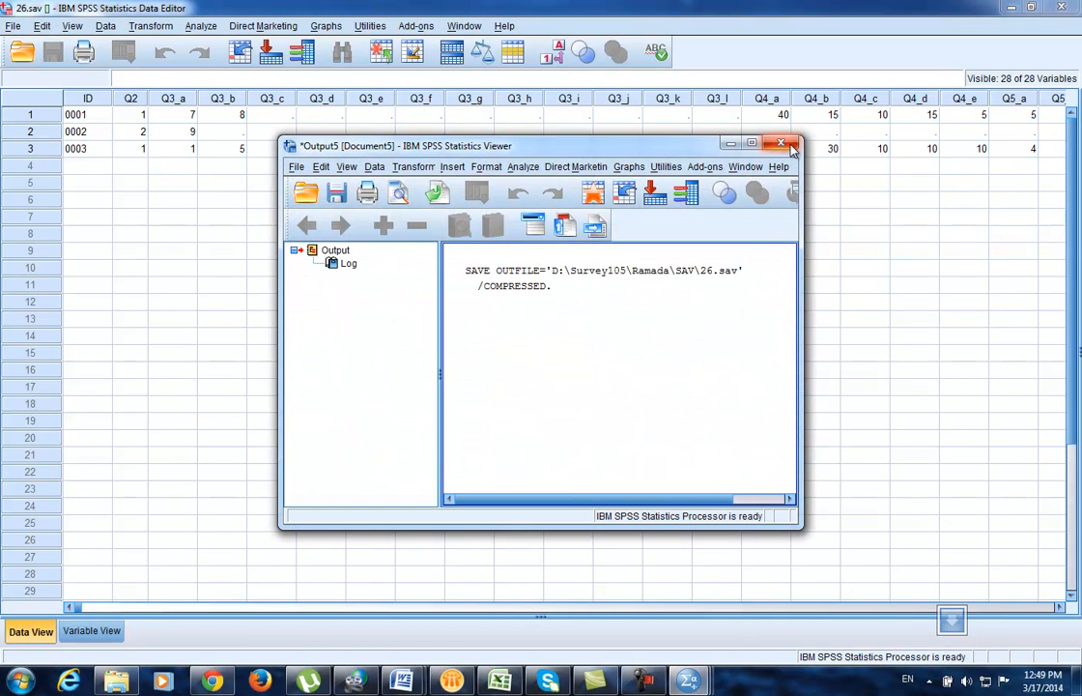
left_click(782, 144)
left_click(545, 361)
Step: Close the 26.SPS and 27.SPS syntax windows
mouse_move(688, 683)
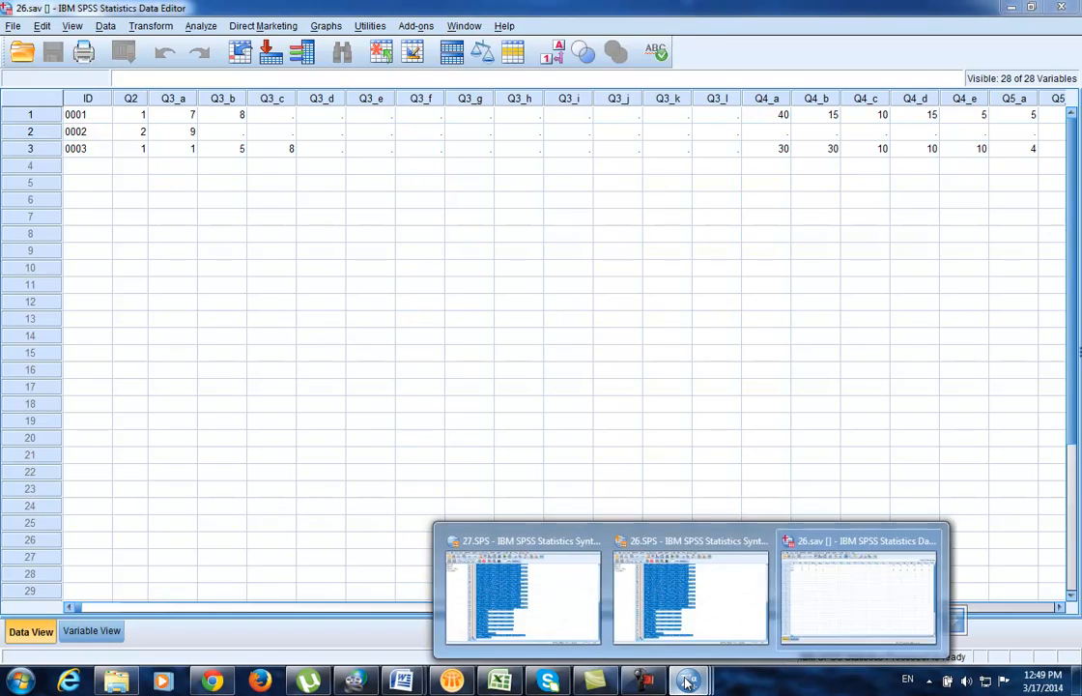
left_click(669, 608)
left_click(1062, 7)
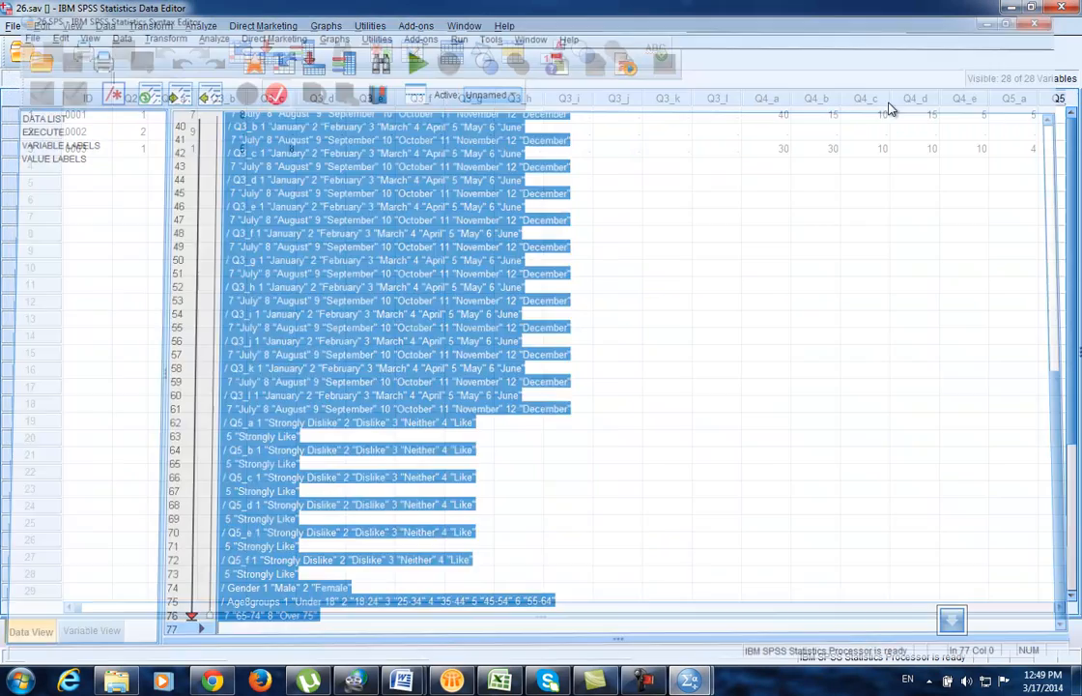
mouse_move(689, 681)
left_click(582, 652)
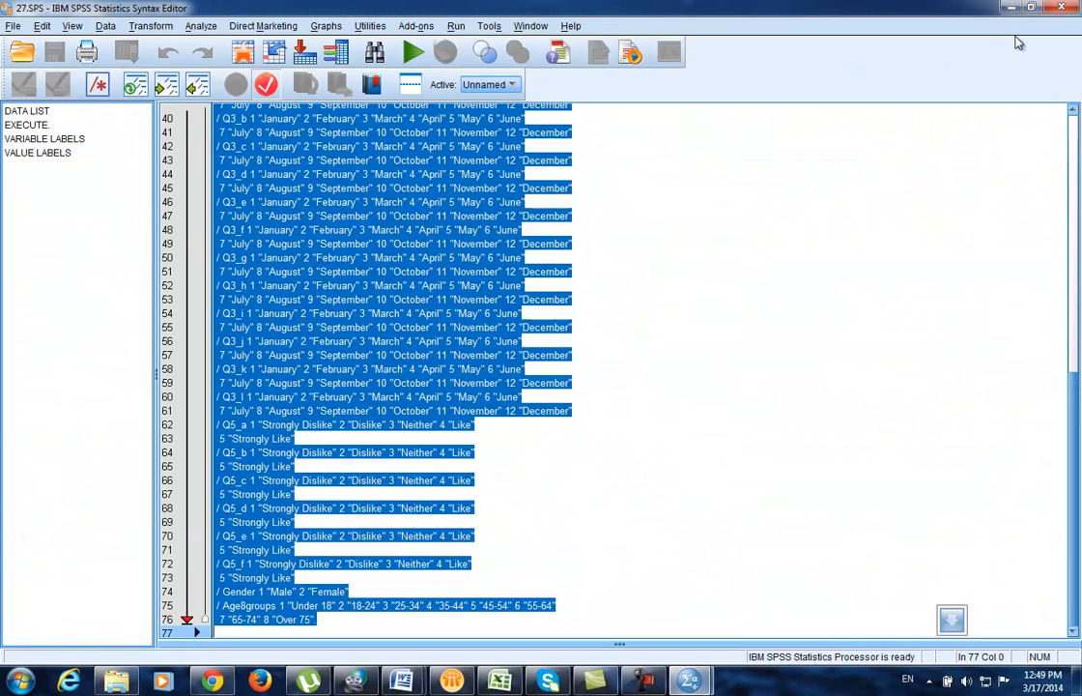
left_click(1062, 8)
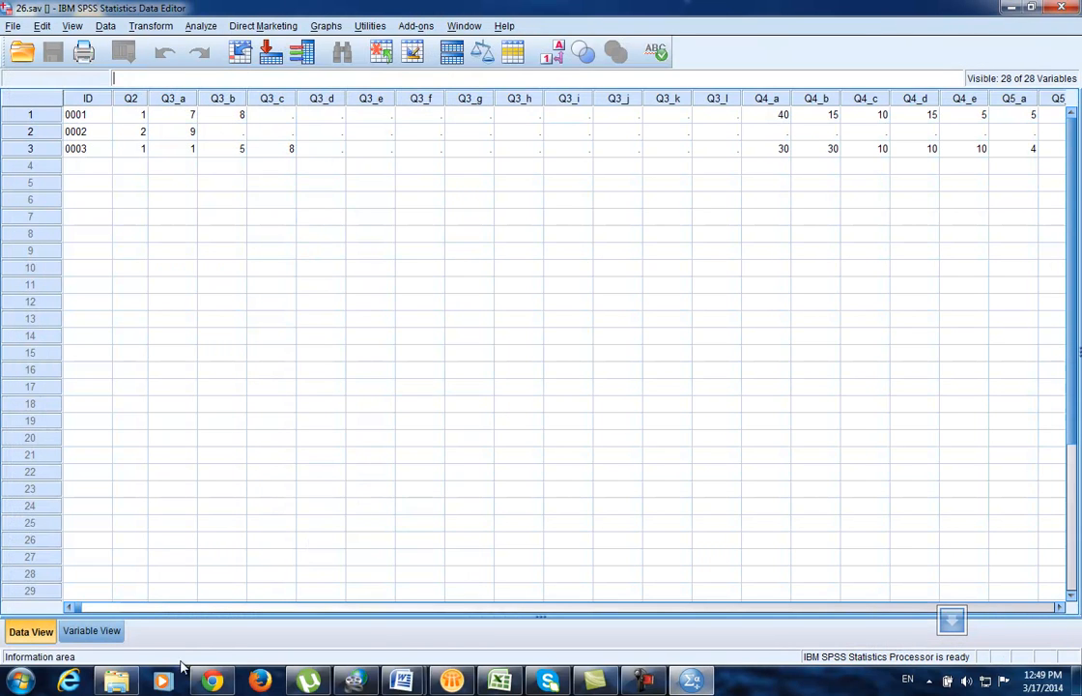
Step: Open and run all of 28.SPS, discard the output log, and show the new Untitled5 dataset
left_click(116, 681)
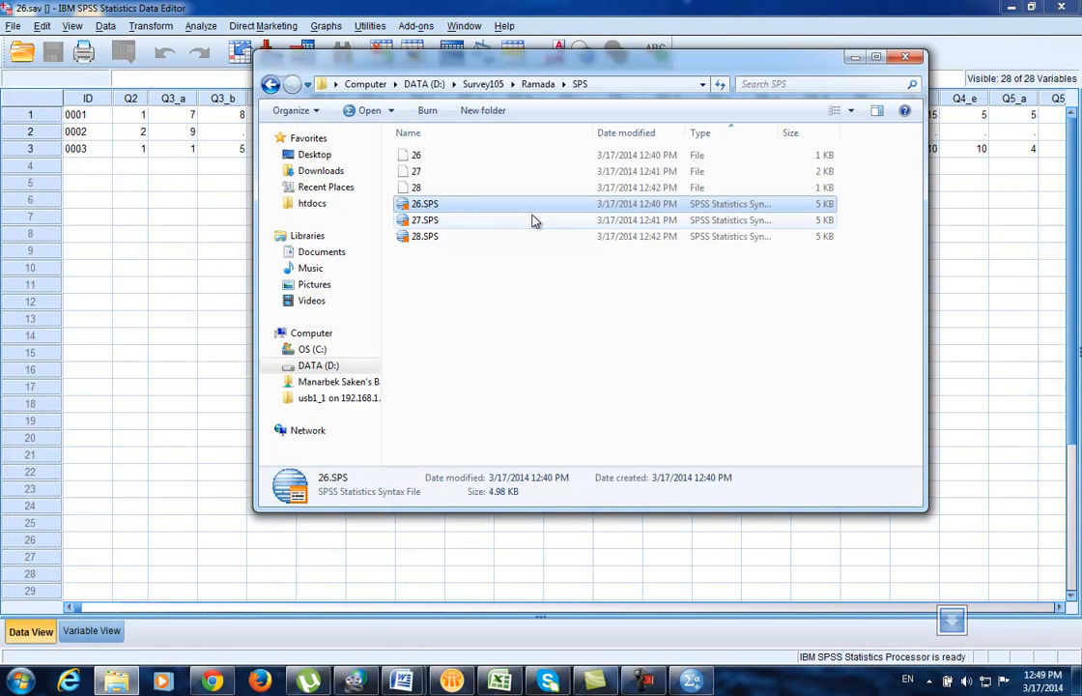
double_click(428, 244)
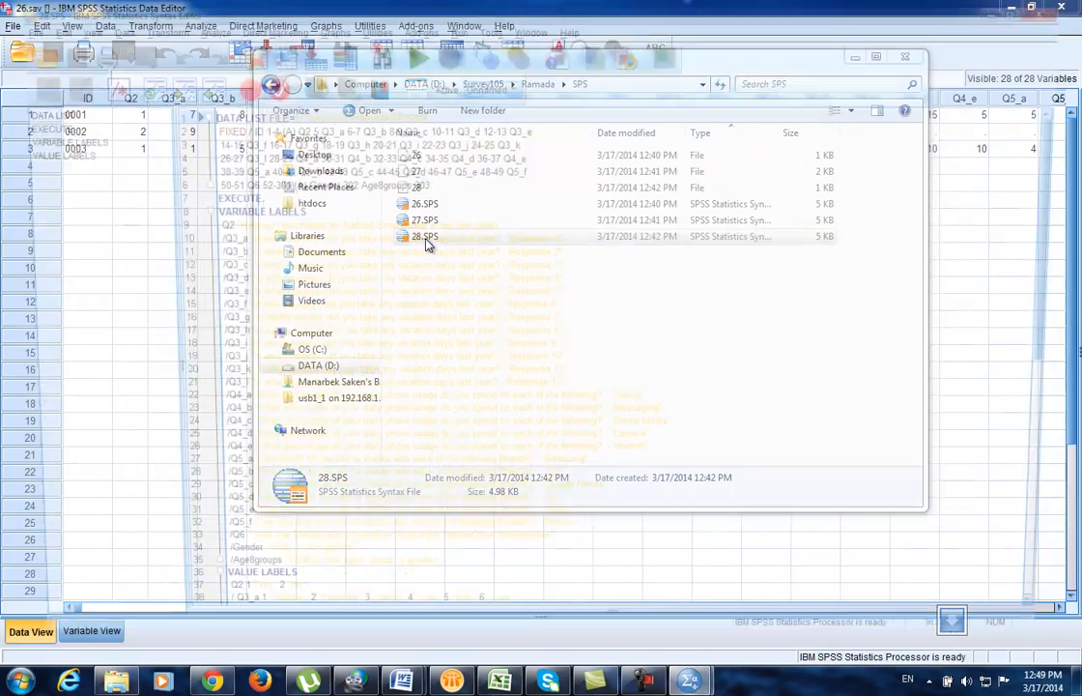
key("ctrl+a")
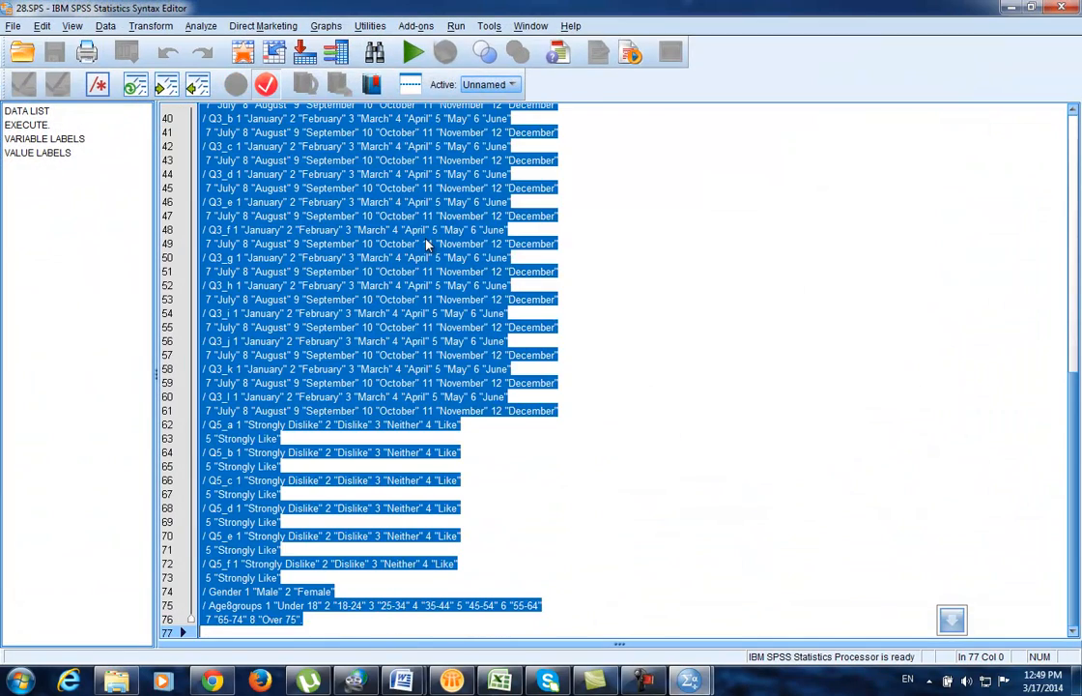
left_click(412, 54)
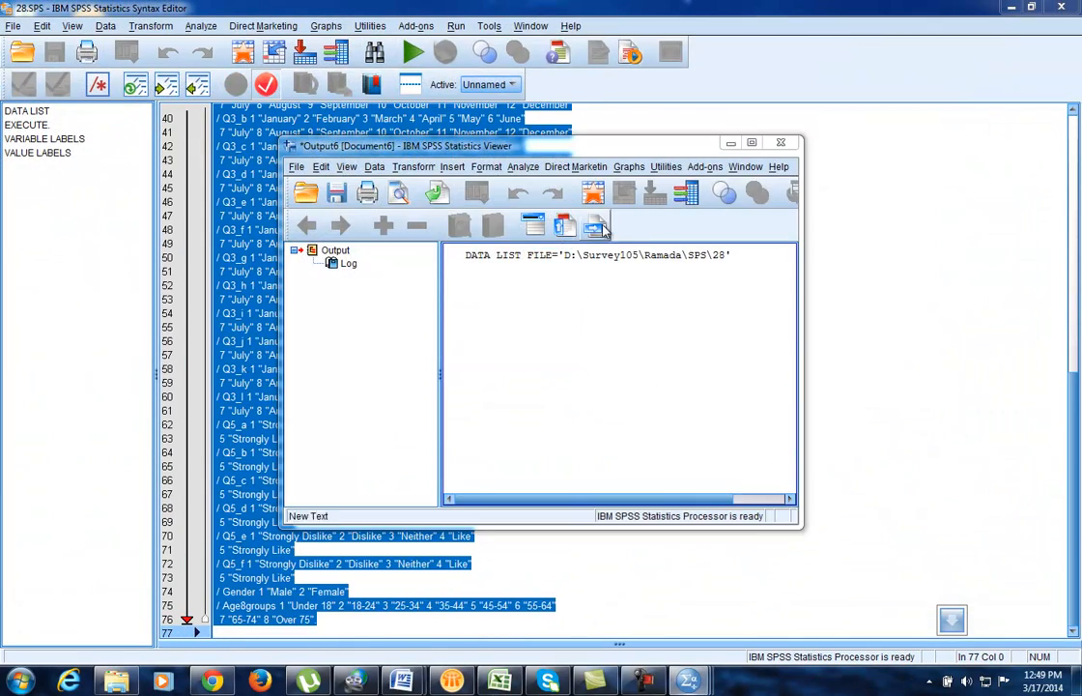
left_click(781, 142)
left_click(539, 359)
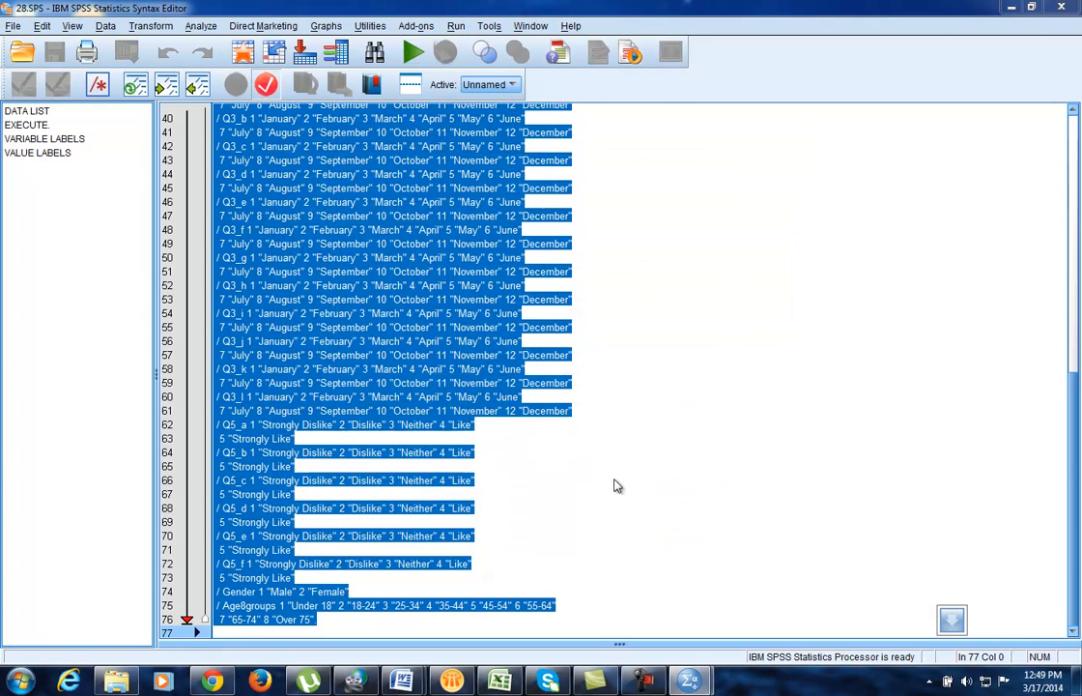
mouse_move(689, 681)
left_click(770, 599)
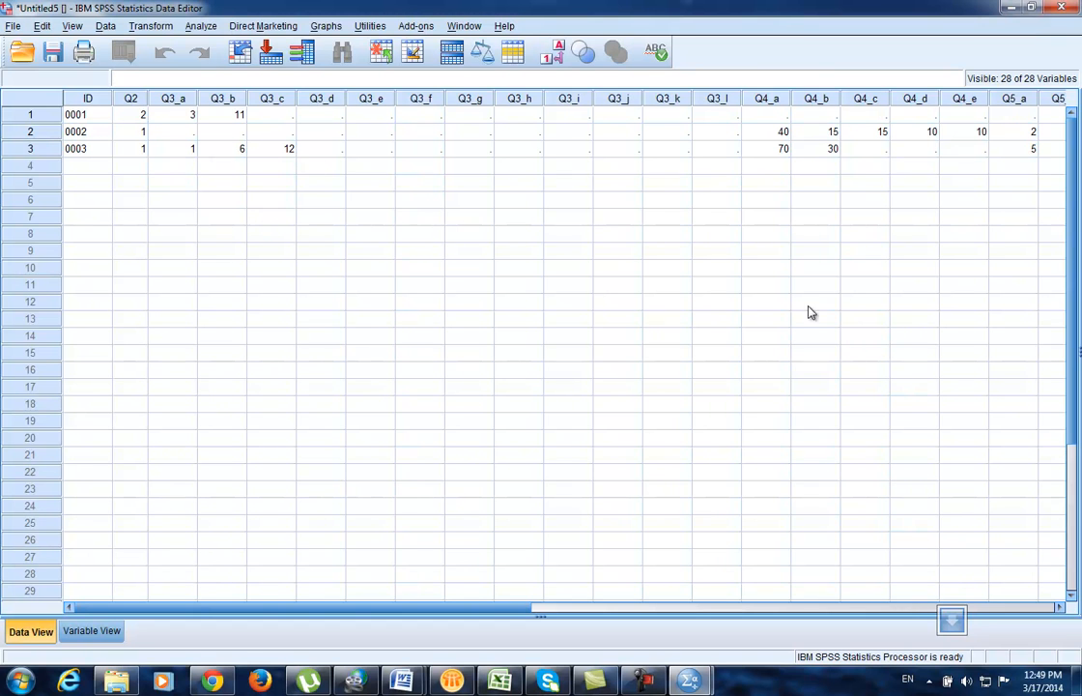
left_click(784, 133)
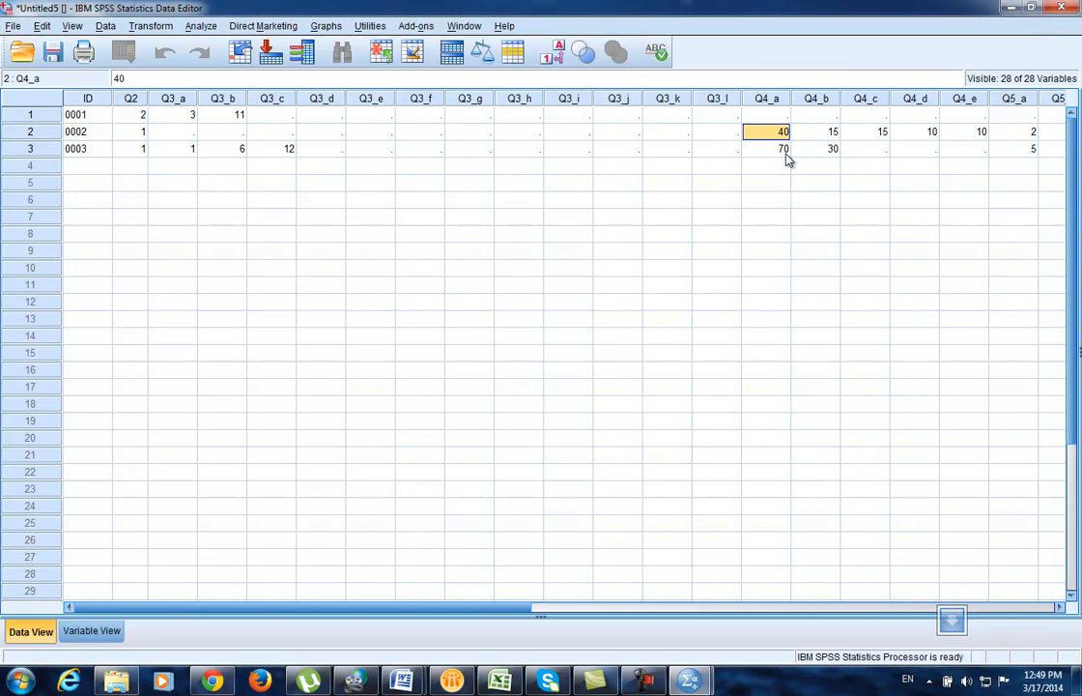
left_click(786, 152)
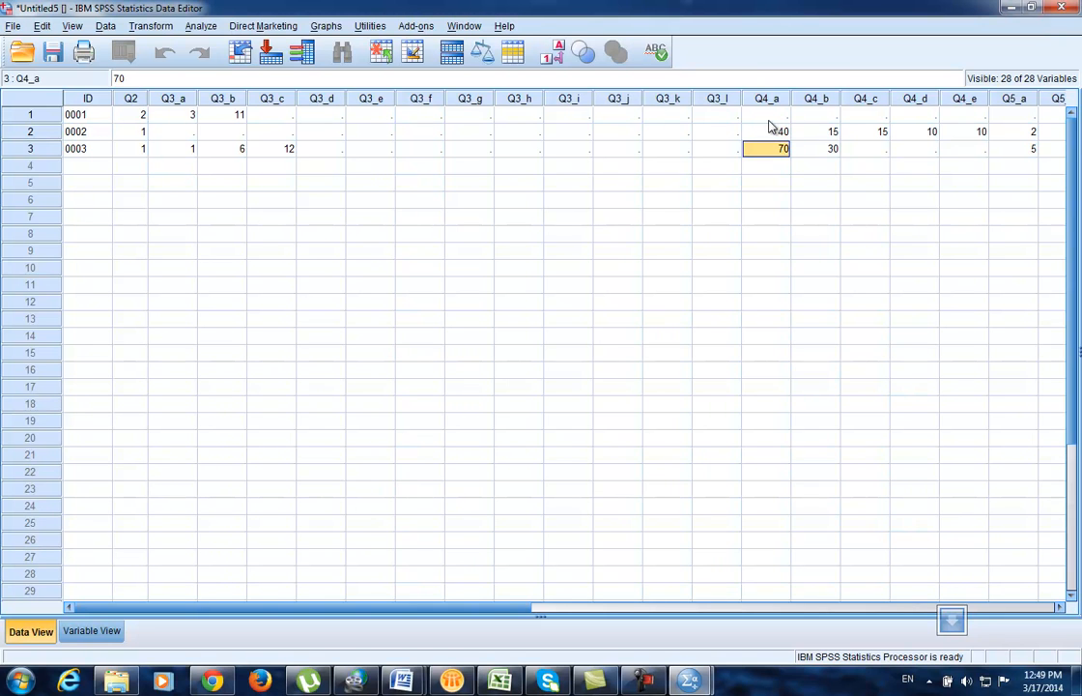
left_click(136, 118)
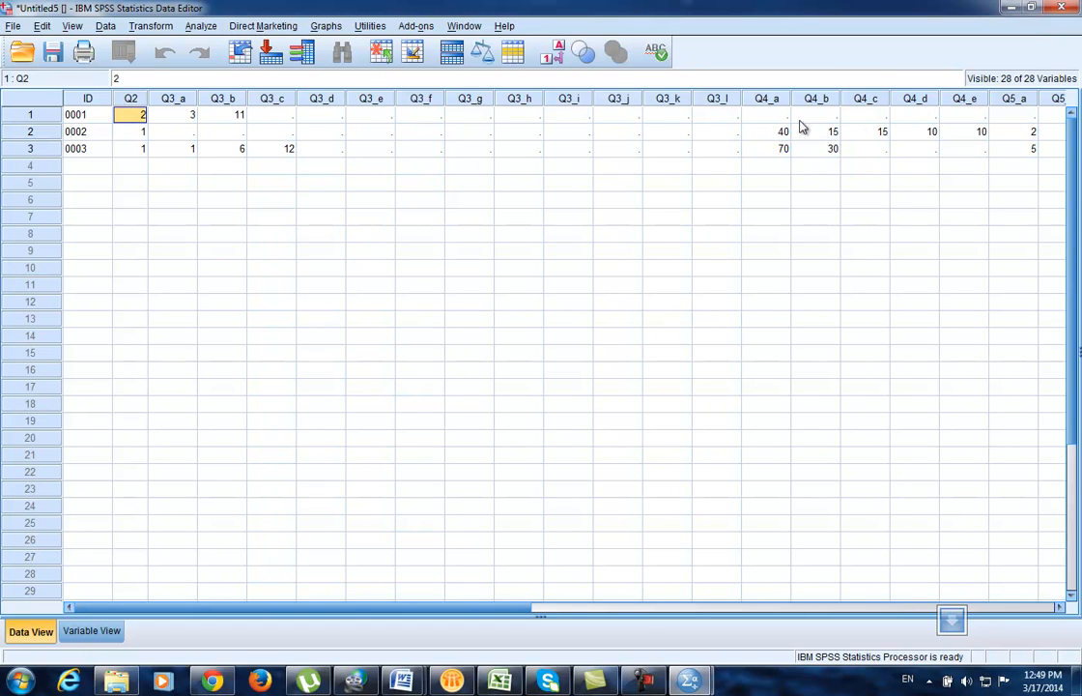
left_click_drag(466, 608, 823, 615)
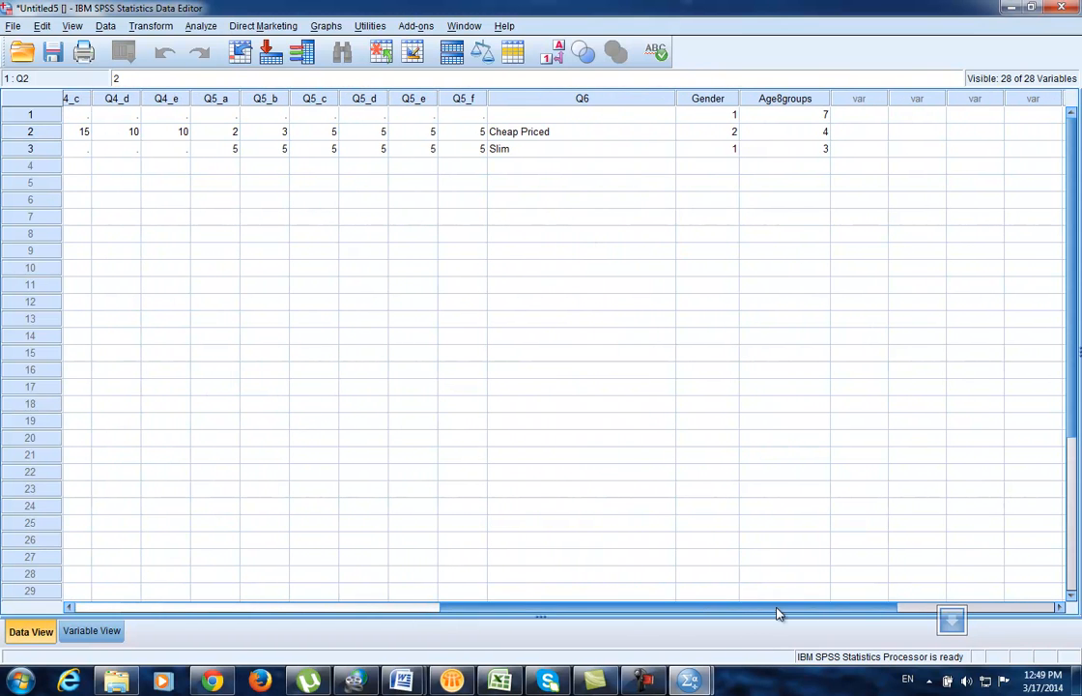
left_click_drag(780, 611, 309, 586)
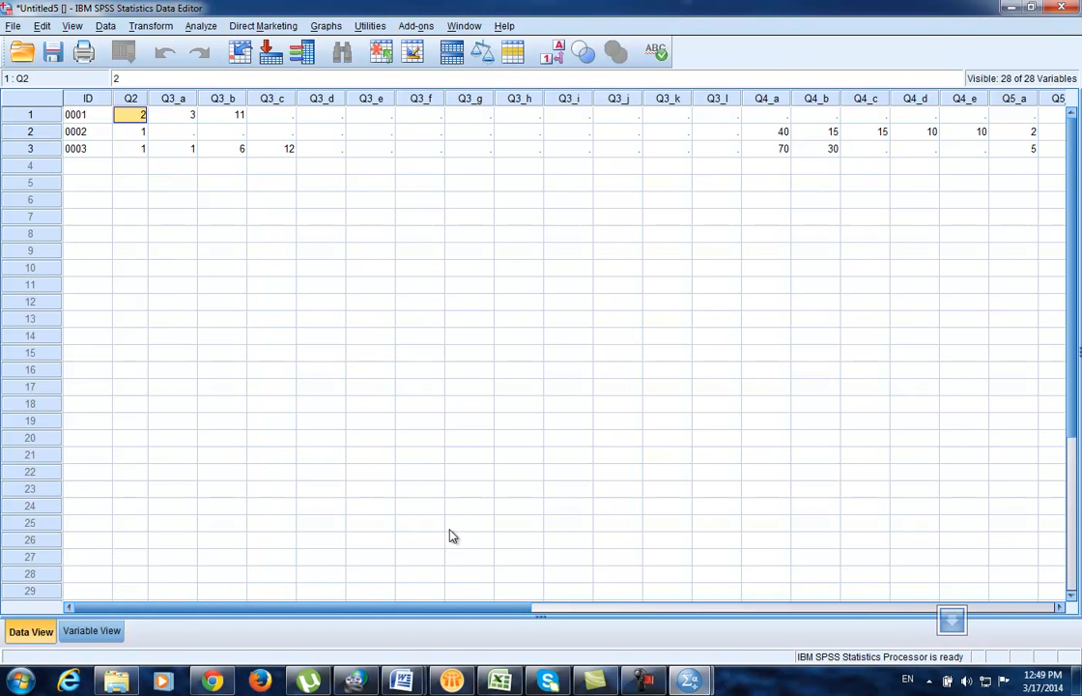
Step: Save the dataset as 28.sav in the SAV folder, discard the output log, and exit SPSS
left_click(13, 25)
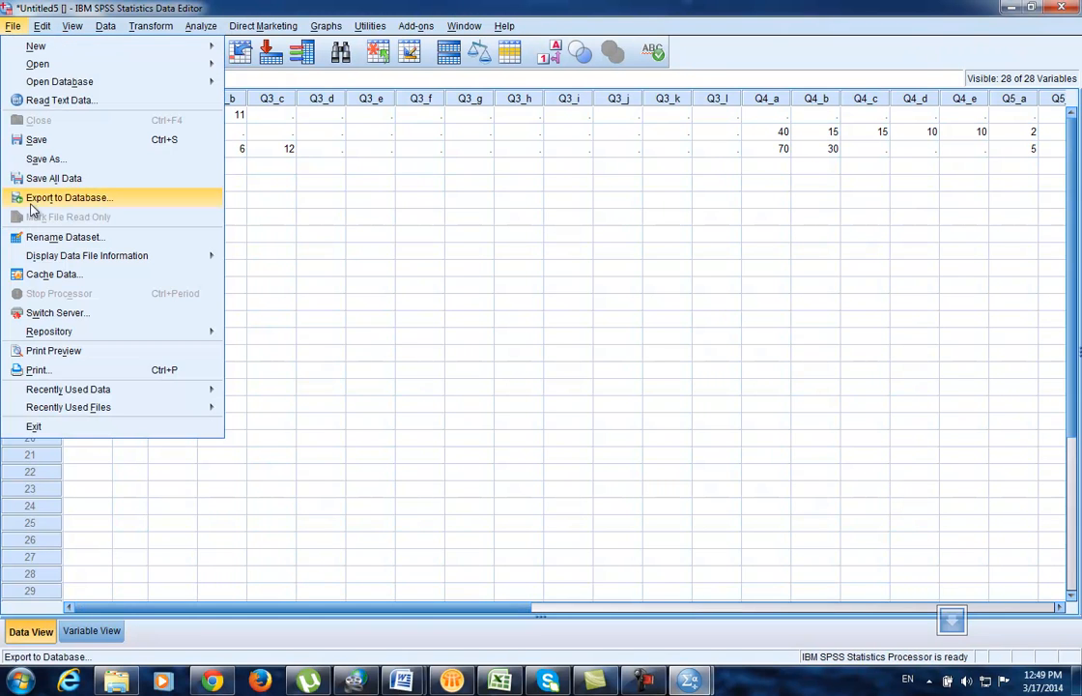
left_click(68, 160)
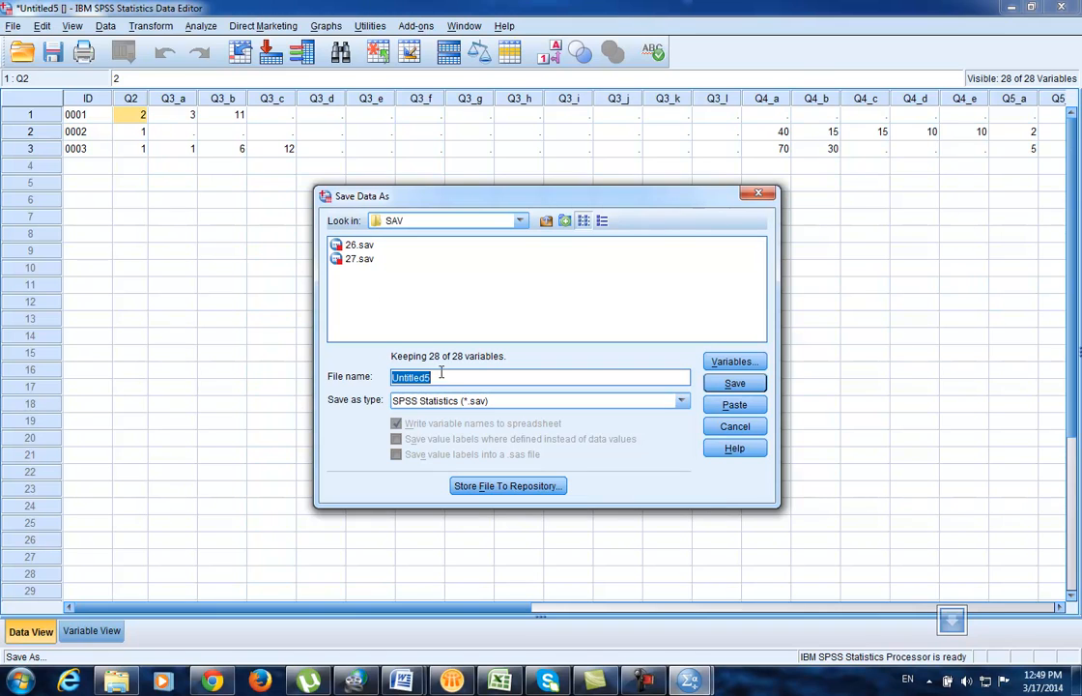
type("28")
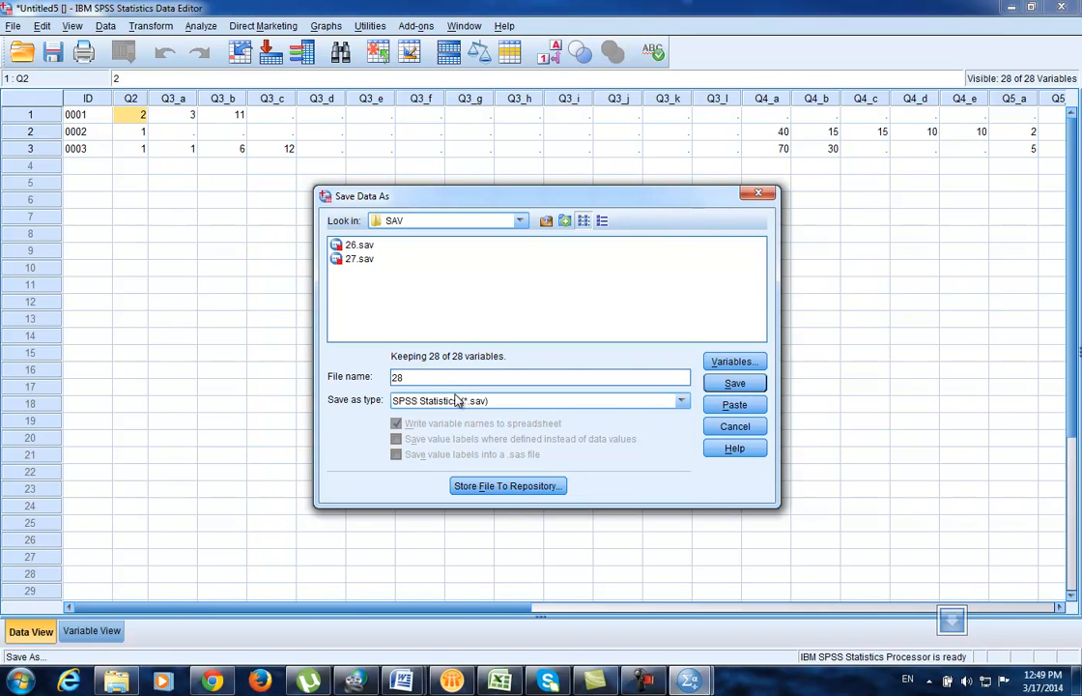
left_click(744, 385)
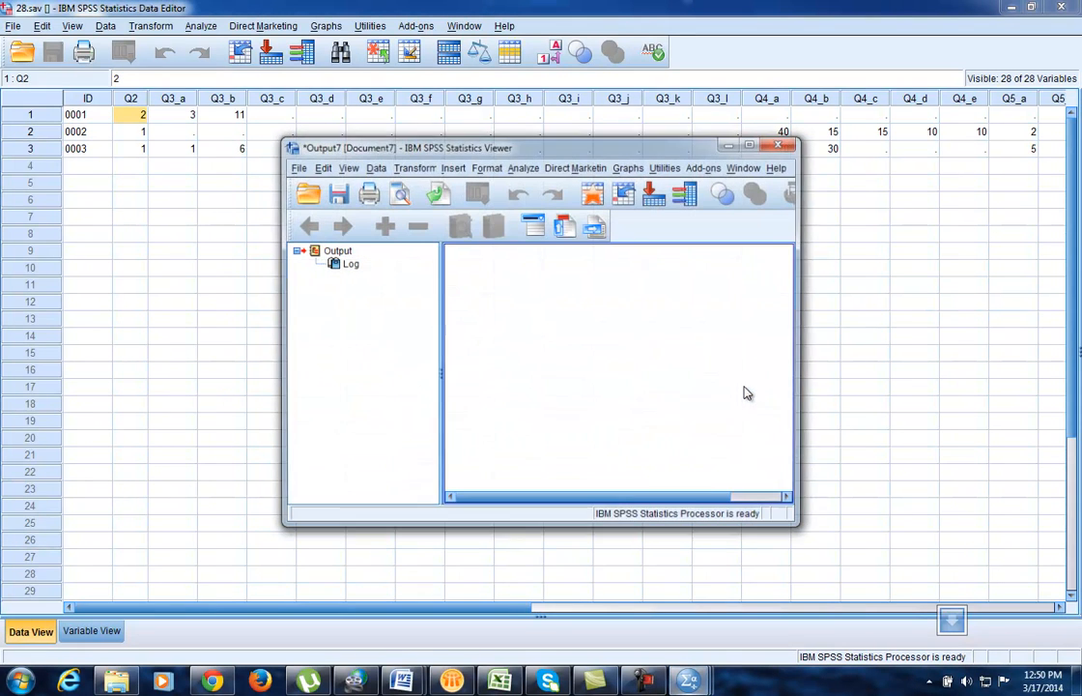
left_click(787, 144)
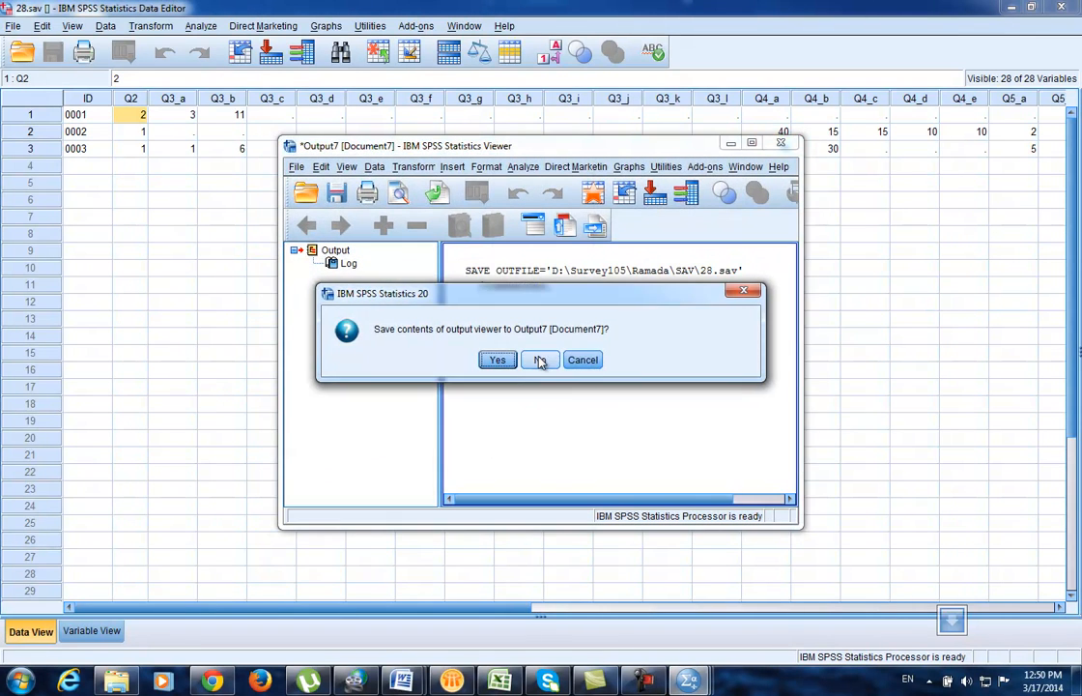
left_click(545, 359)
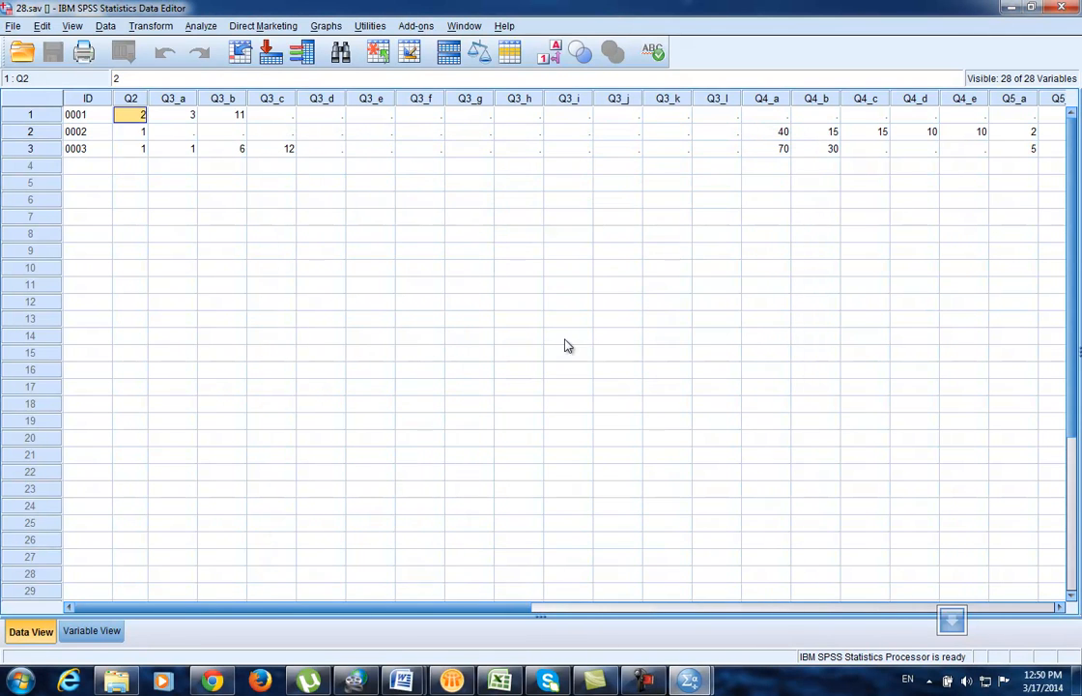
left_click(1061, 10)
Step: Confirm quitting SPSS and browse to the Ramada SAV folder holding 26, 27 and 28.sav
left_click(524, 377)
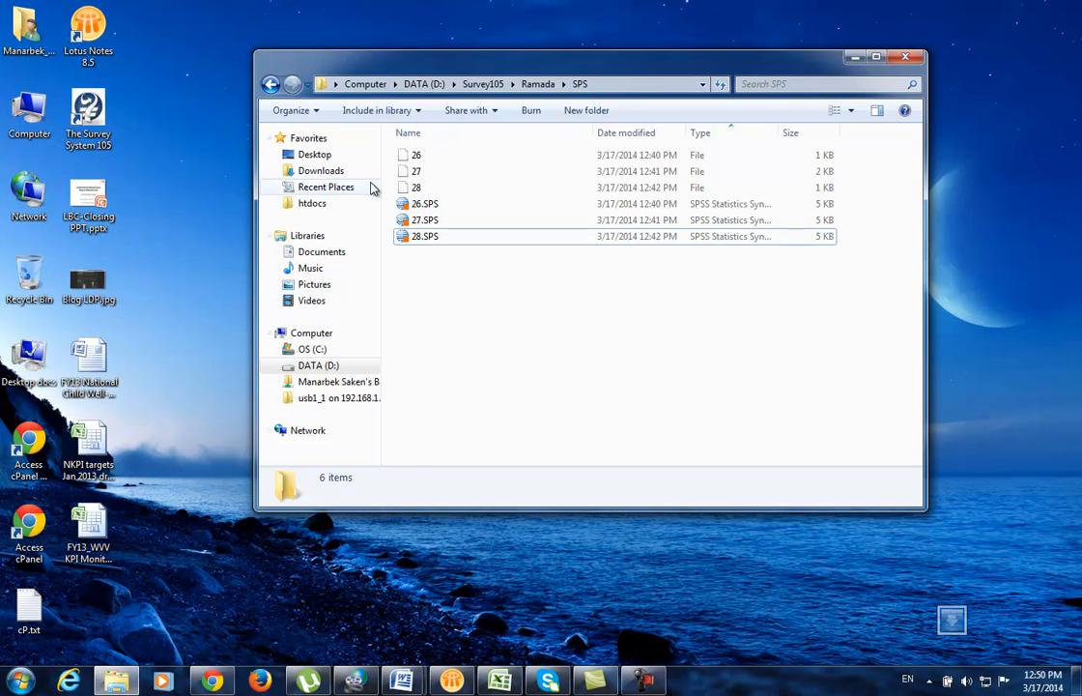
left_click(270, 84)
double_click(419, 204)
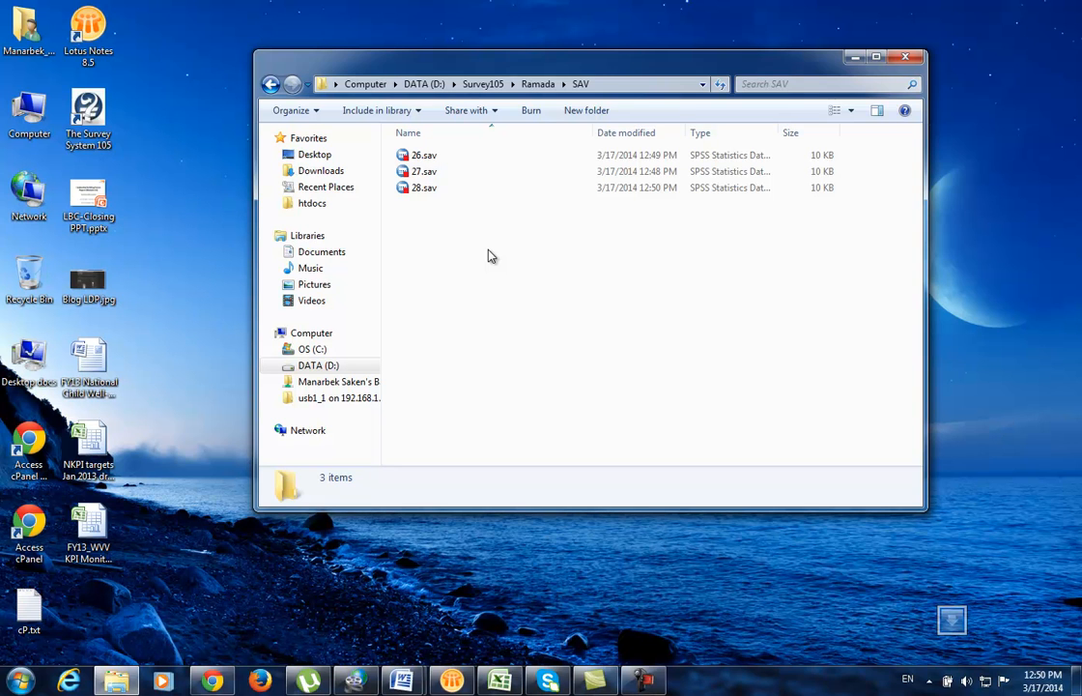
left_click_drag(454, 255, 421, 150)
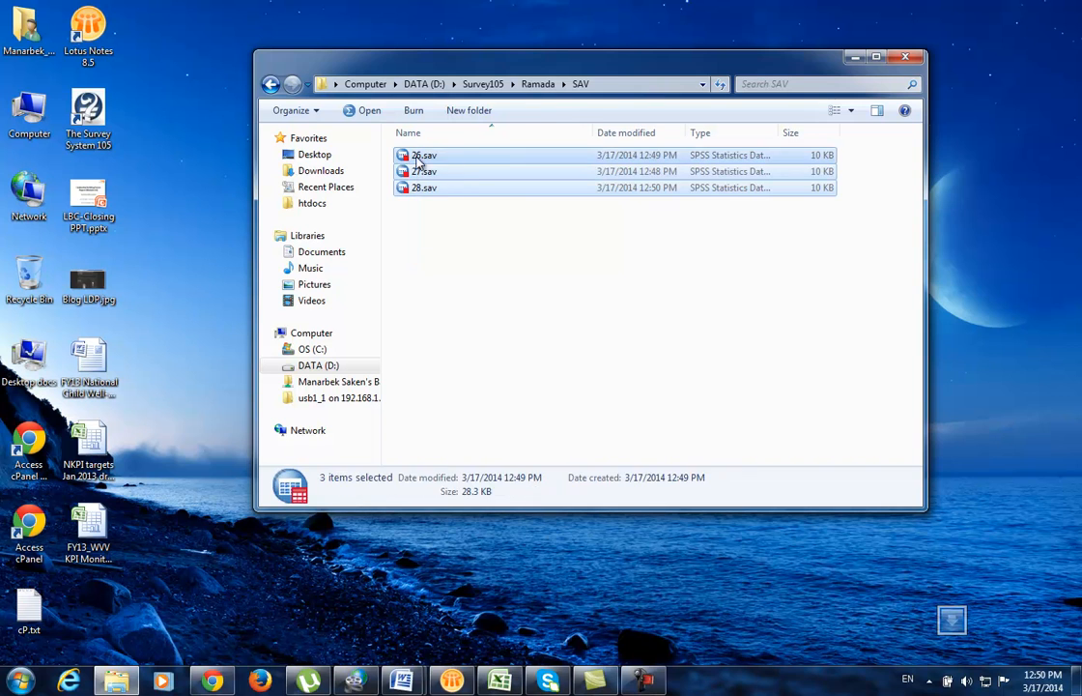
left_click(426, 245)
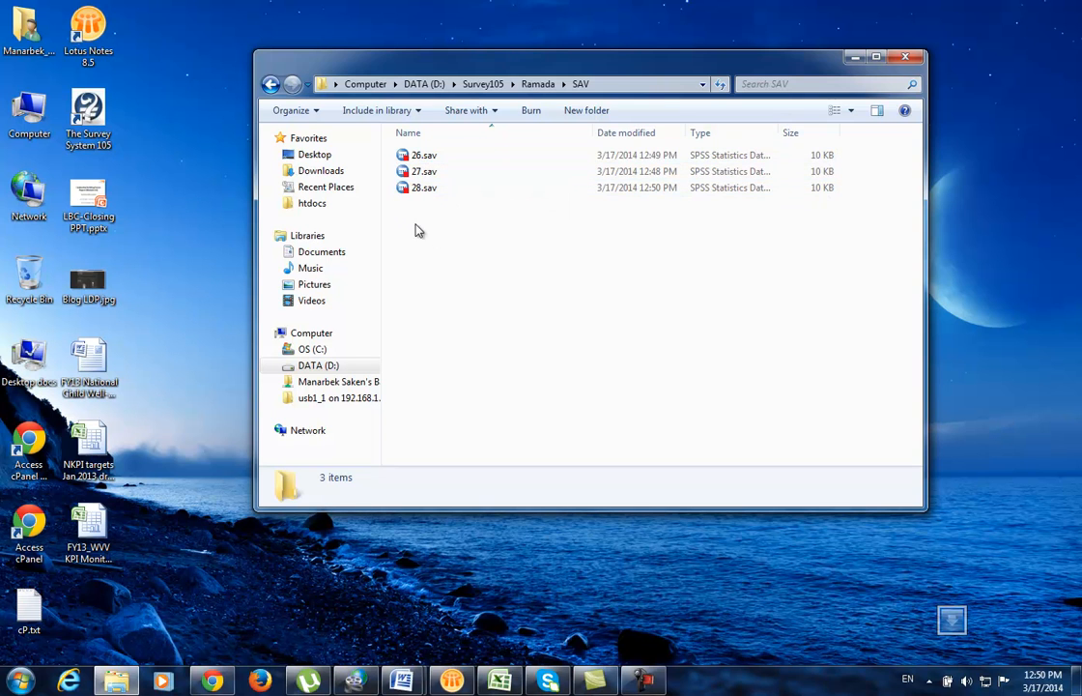
Step: Open 26.sav in SPSS, discard its output log unsaved, and return to the data grid
double_click(424, 156)
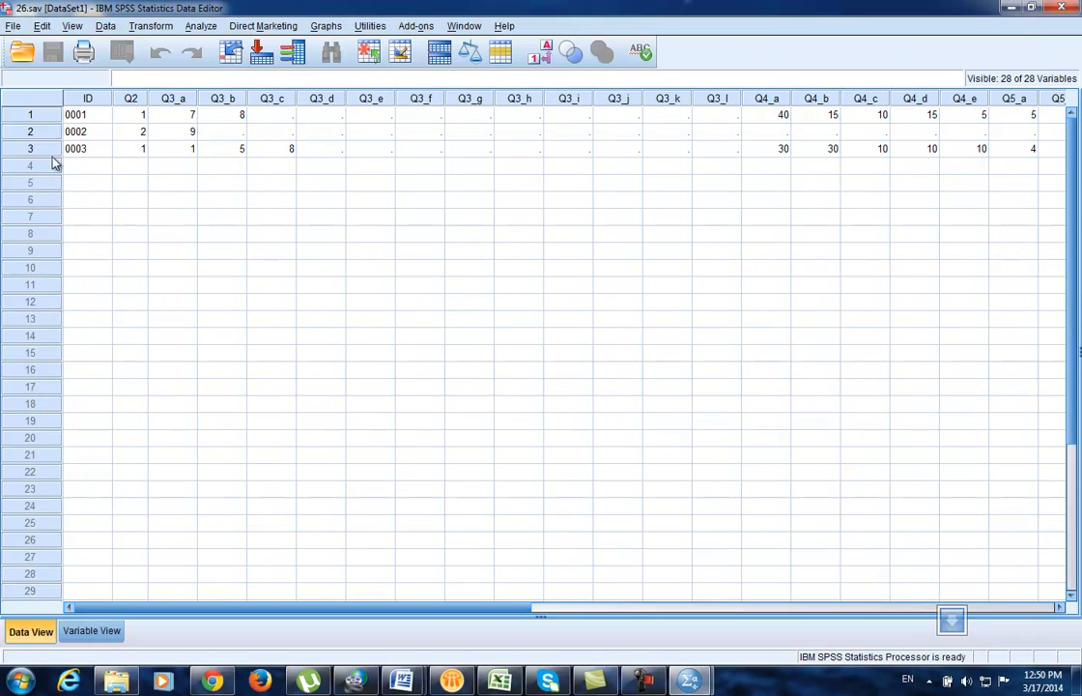
mouse_move(691, 679)
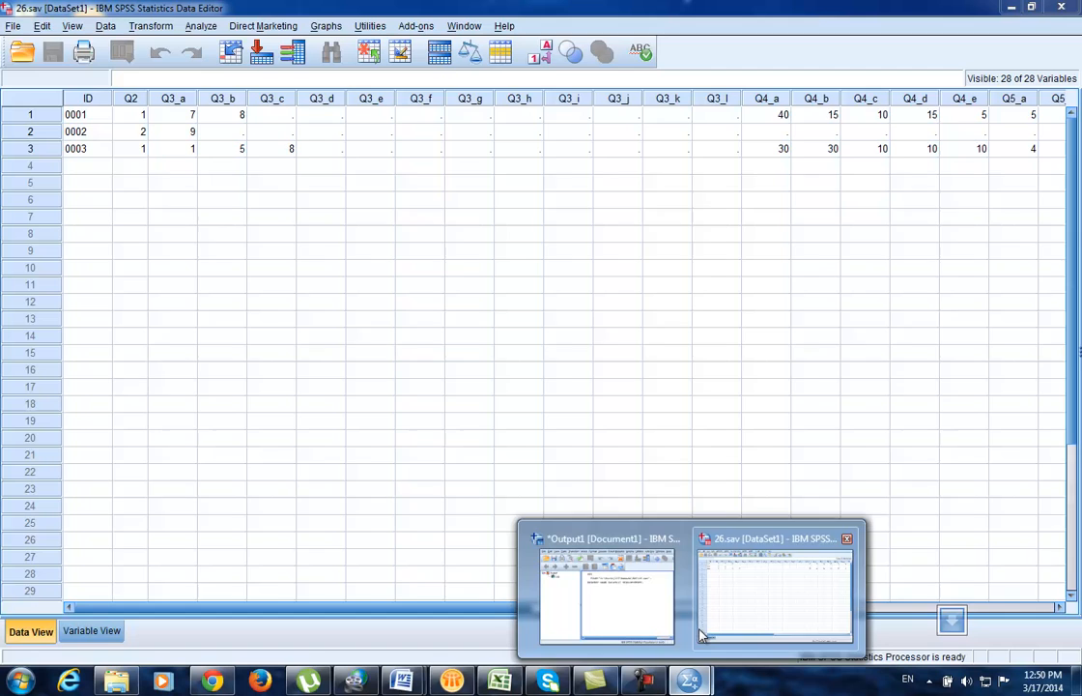
left_click(580, 594)
left_click(780, 144)
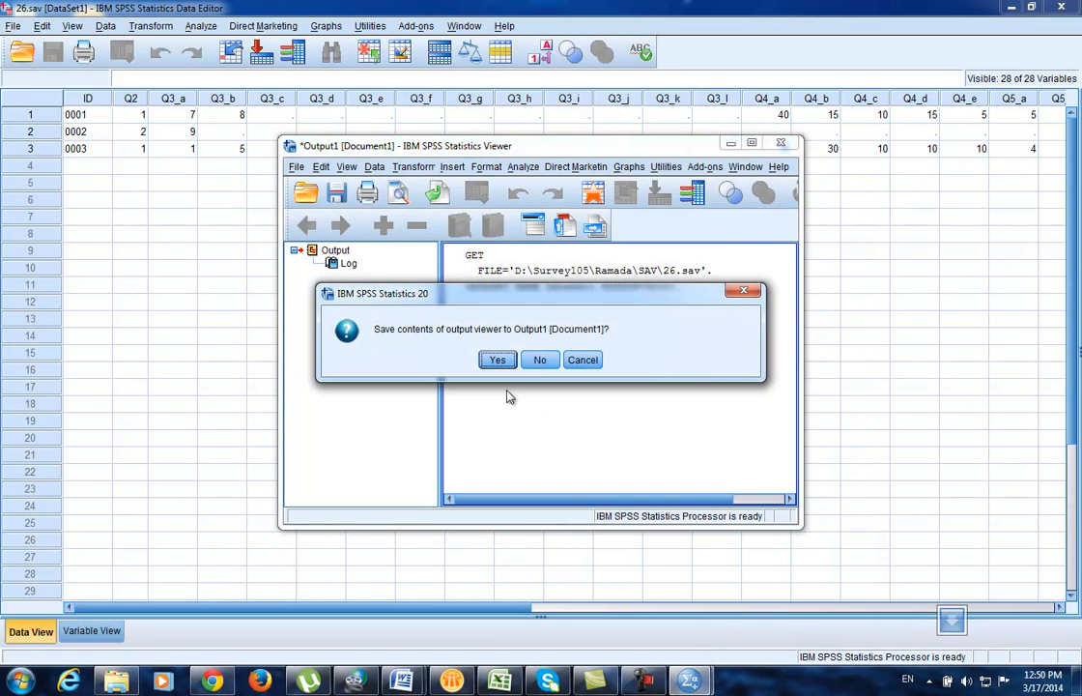
left_click(541, 360)
left_click(165, 216)
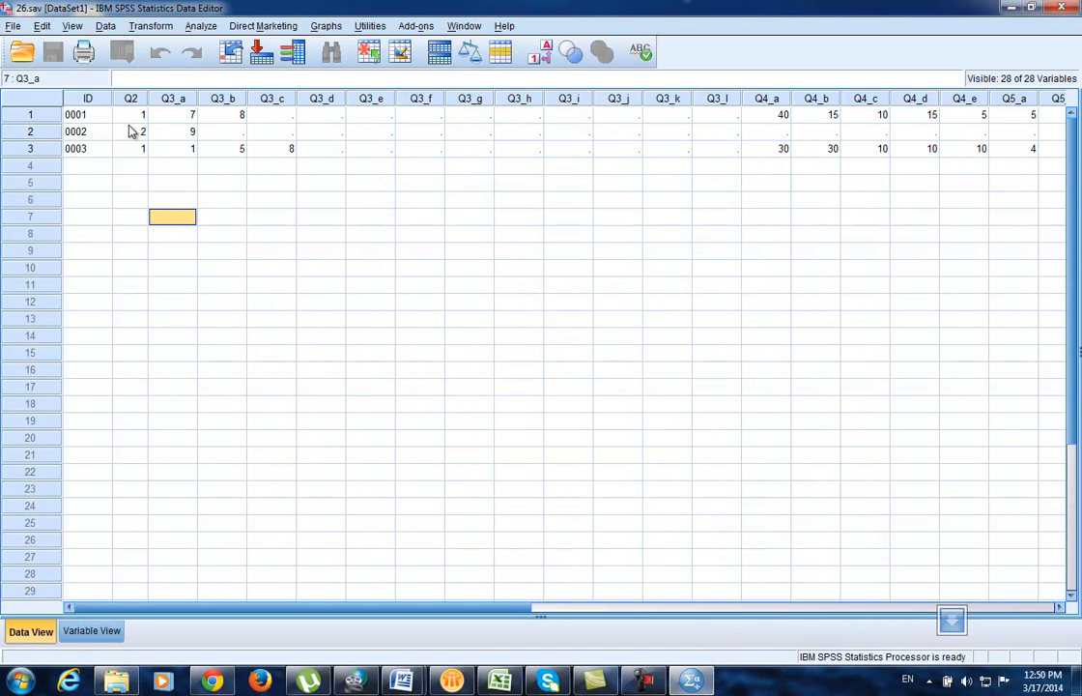
Step: Append 27.sav's four cases via Add Cases, then close the output log without saving
left_click(106, 27)
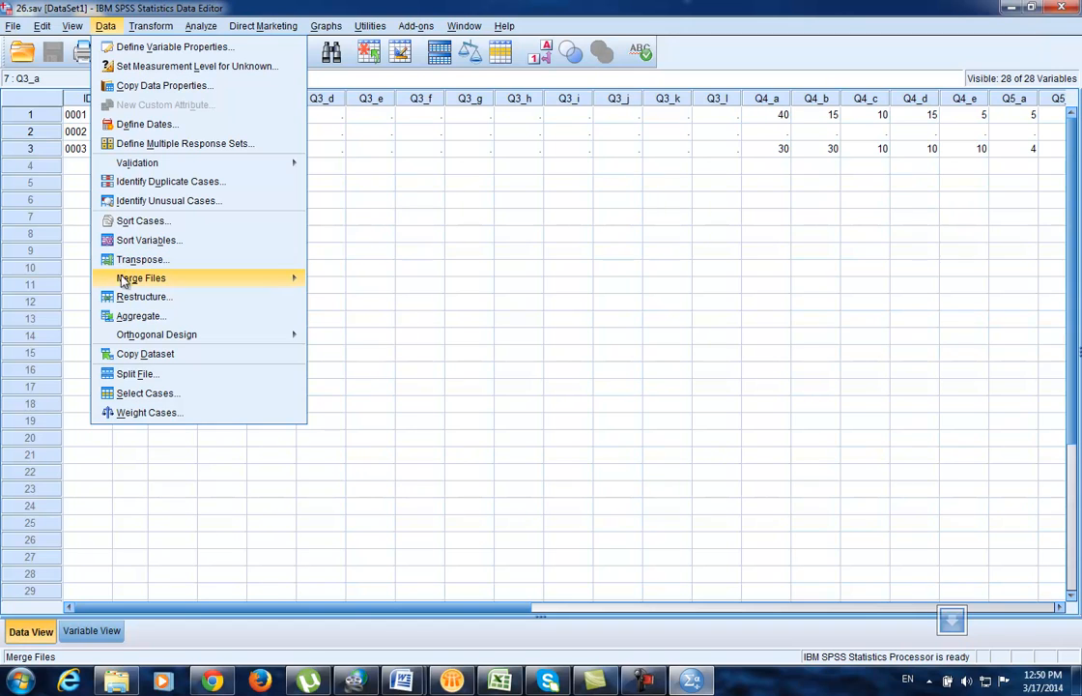
mouse_move(124, 280)
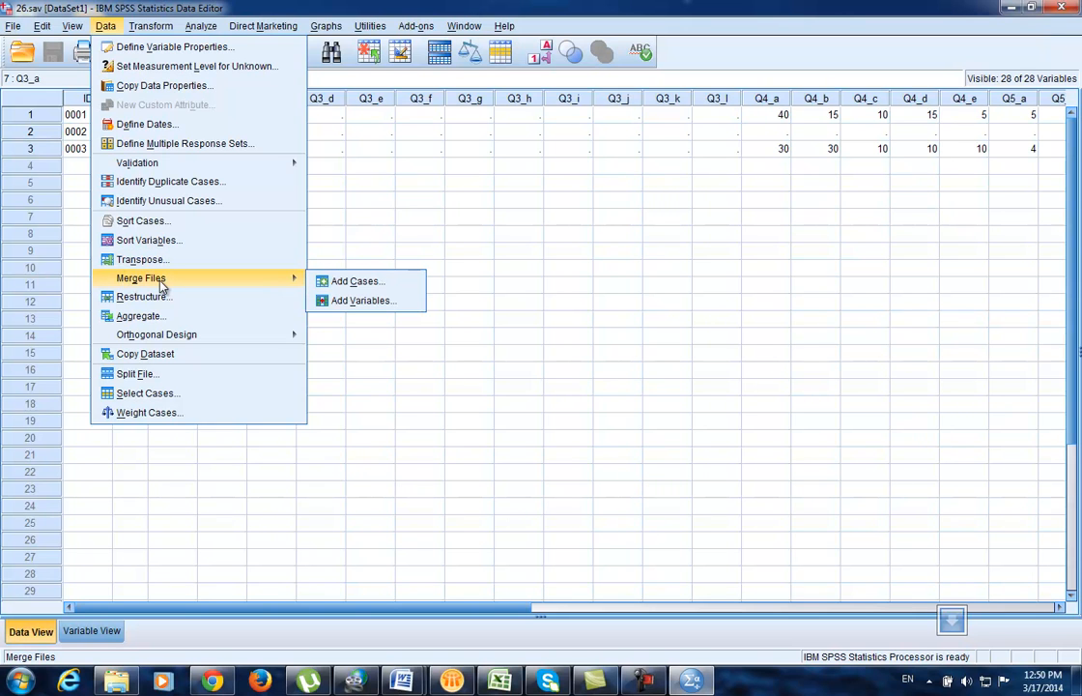
left_click(356, 282)
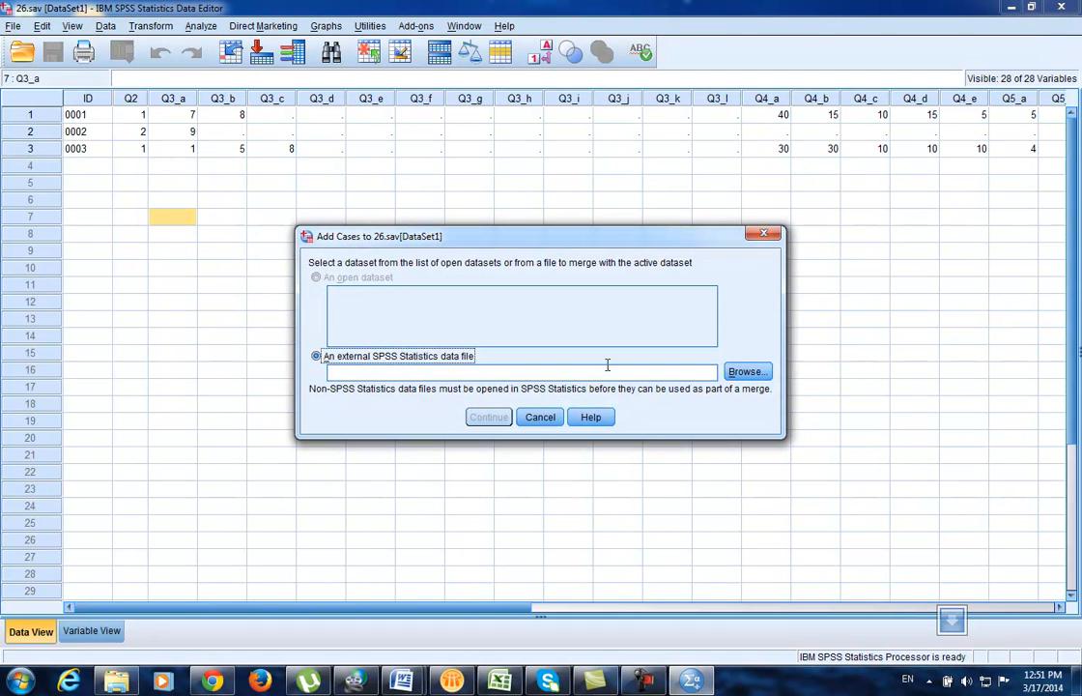
left_click(745, 372)
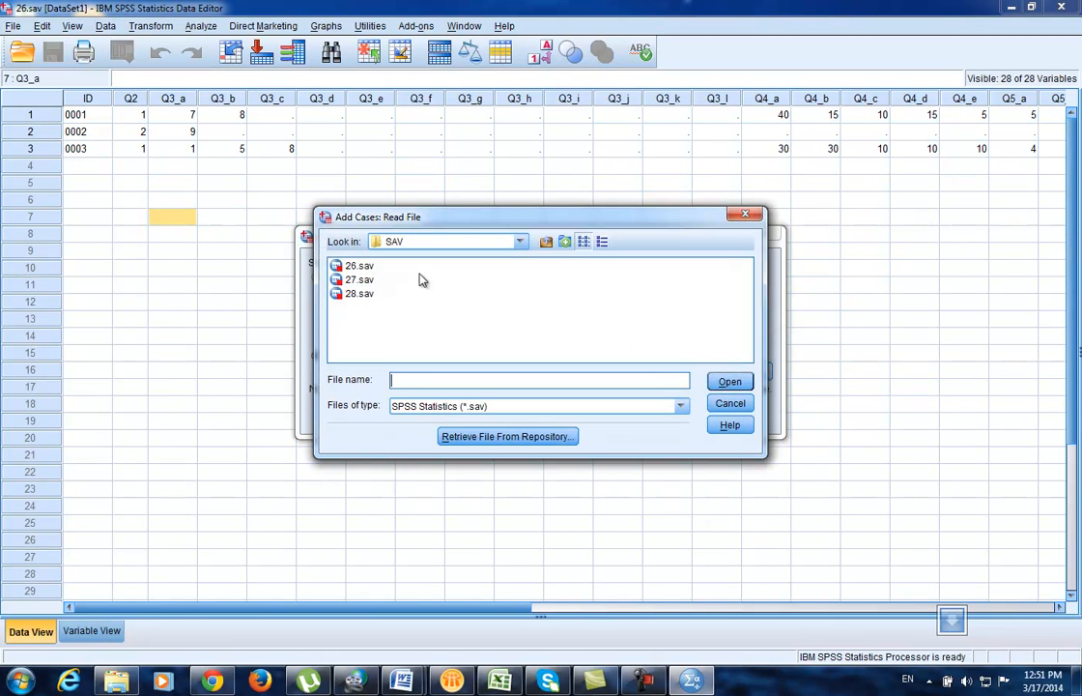
left_click(358, 280)
left_click(736, 384)
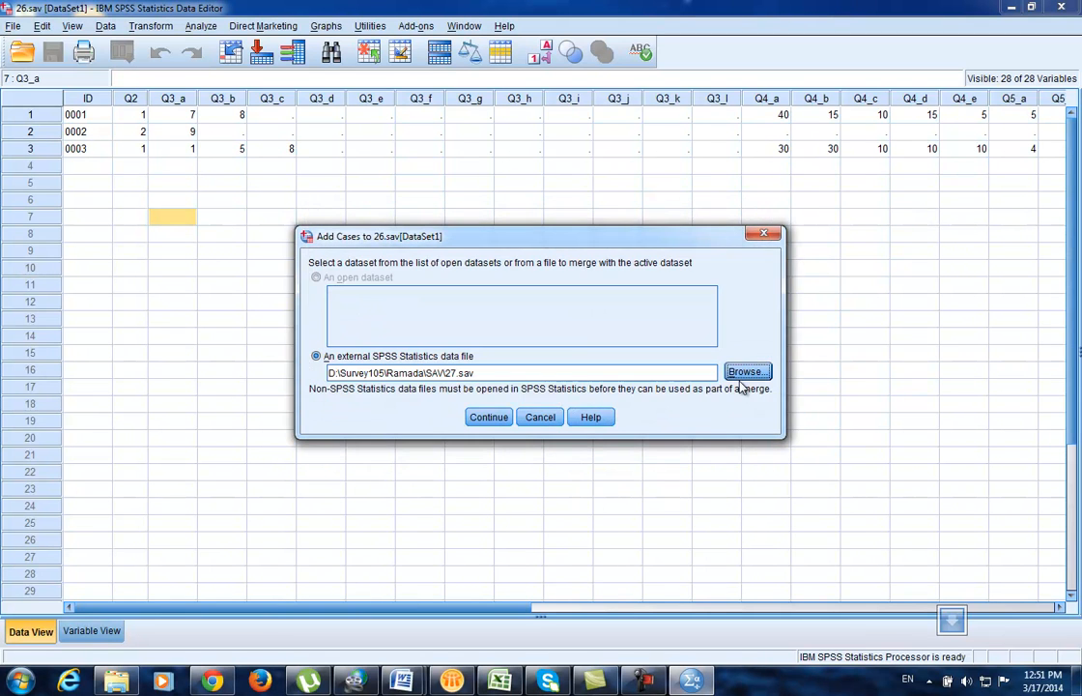
left_click(488, 417)
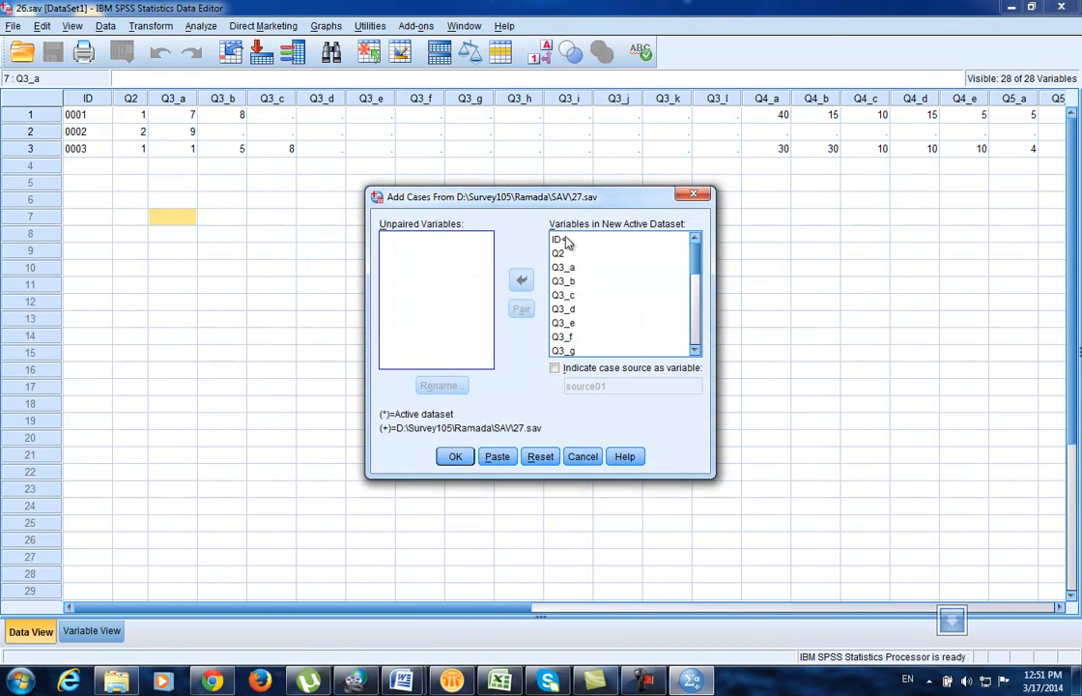
left_click(453, 455)
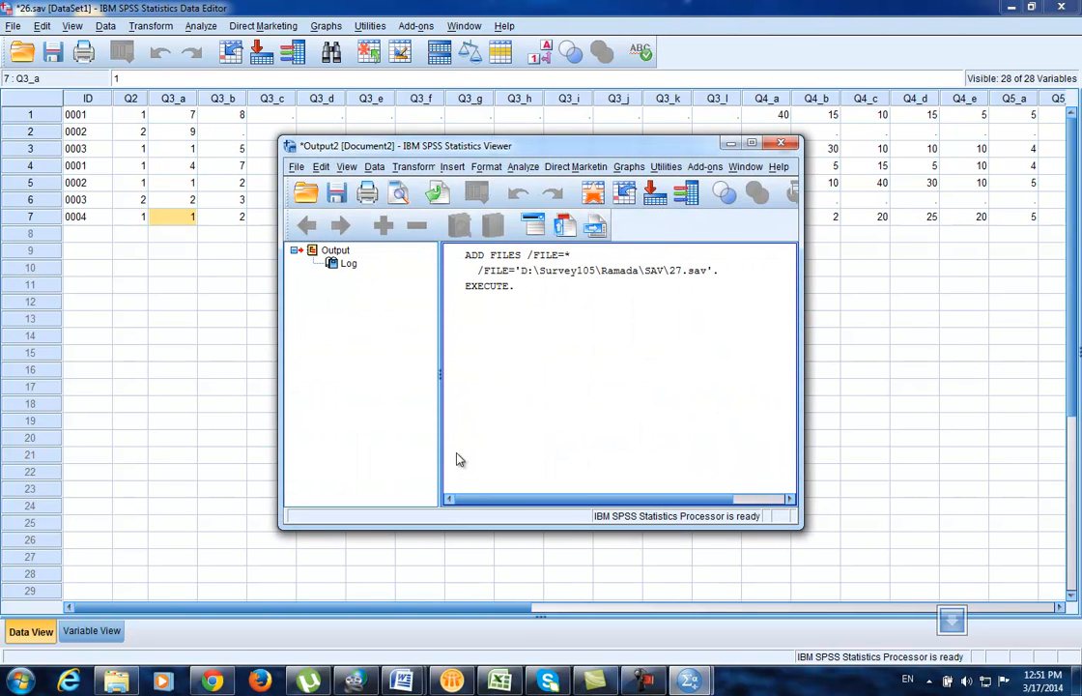
left_click(780, 143)
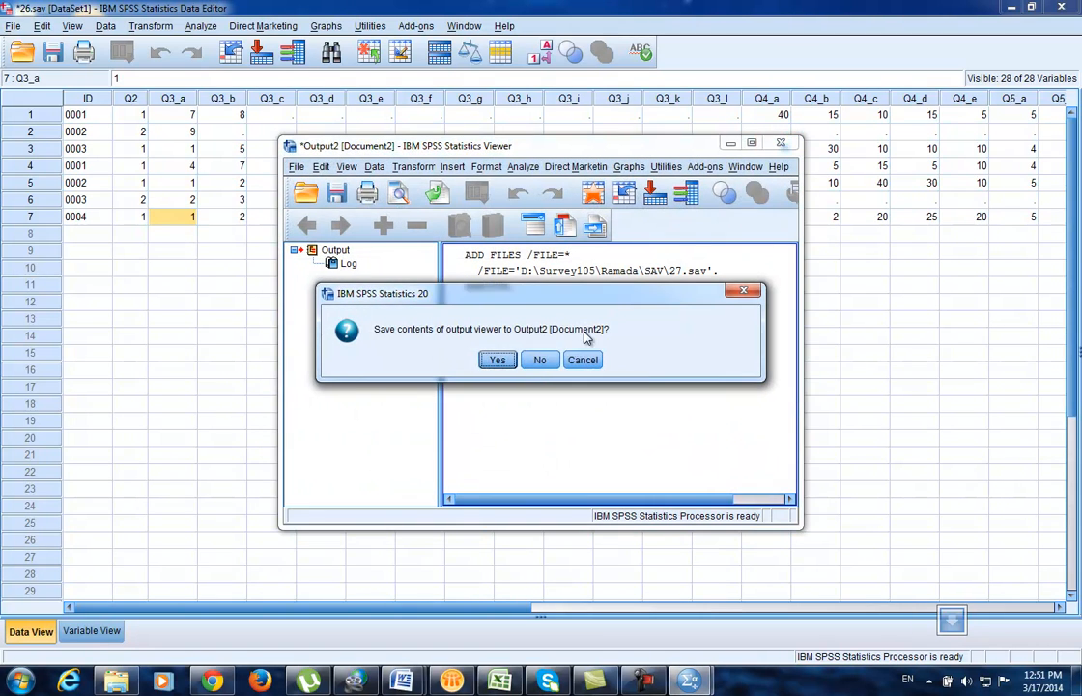
left_click(539, 360)
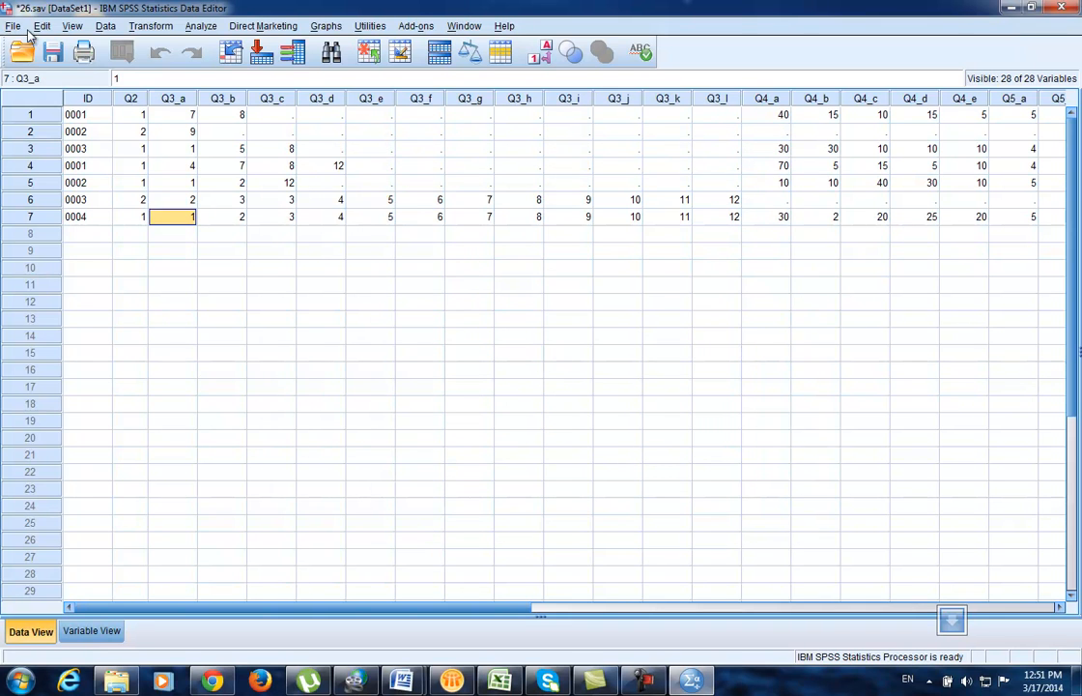
Step: Add the three cases from 28.sav for ten in total, discarding the output log unsaved
left_click(105, 27)
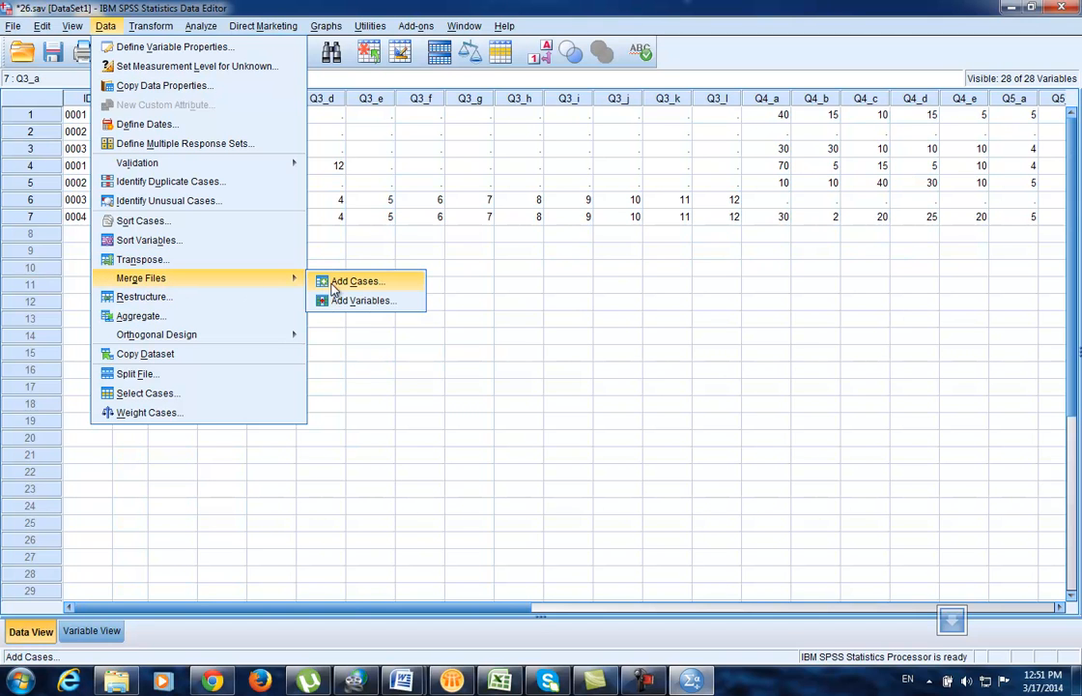
left_click(333, 287)
left_click(732, 377)
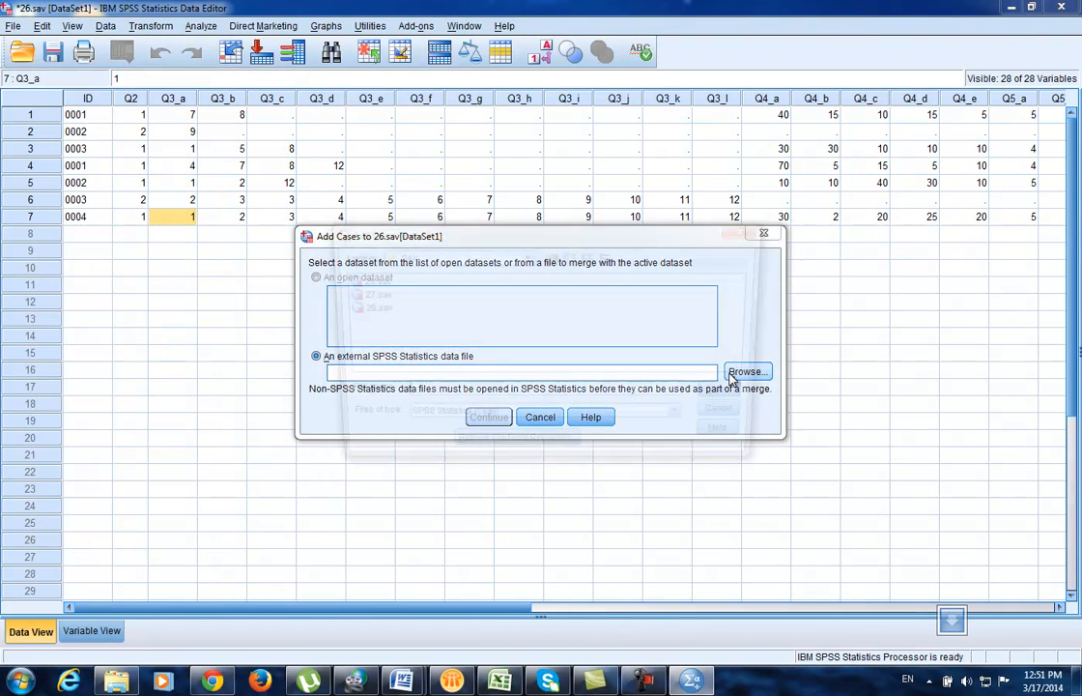
left_click(359, 310)
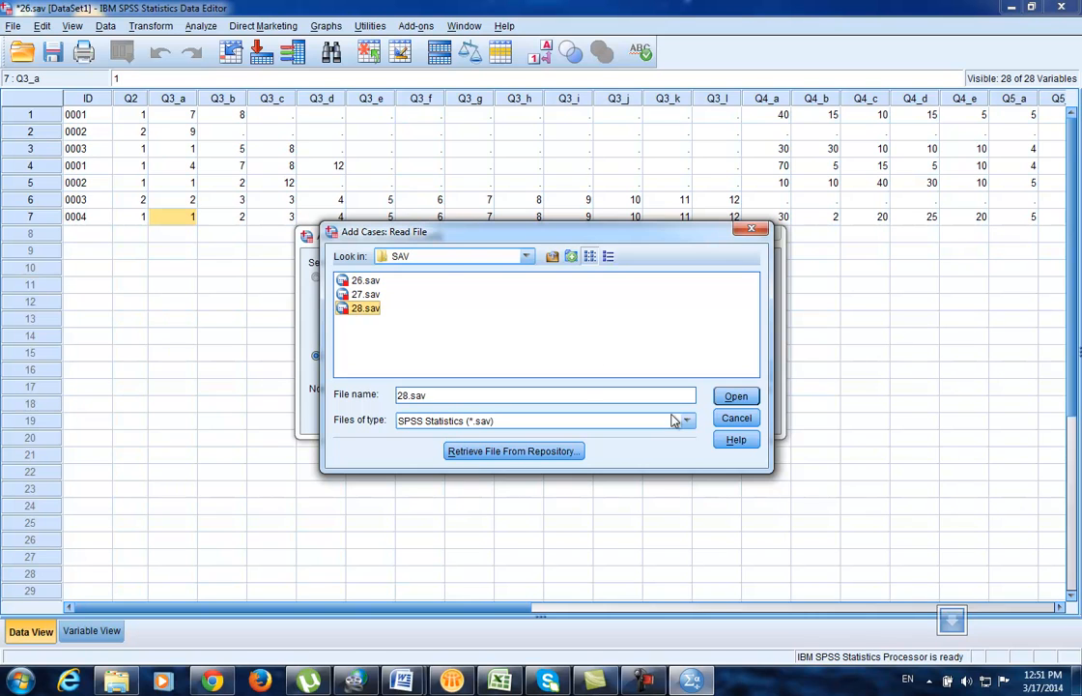
left_click(734, 397)
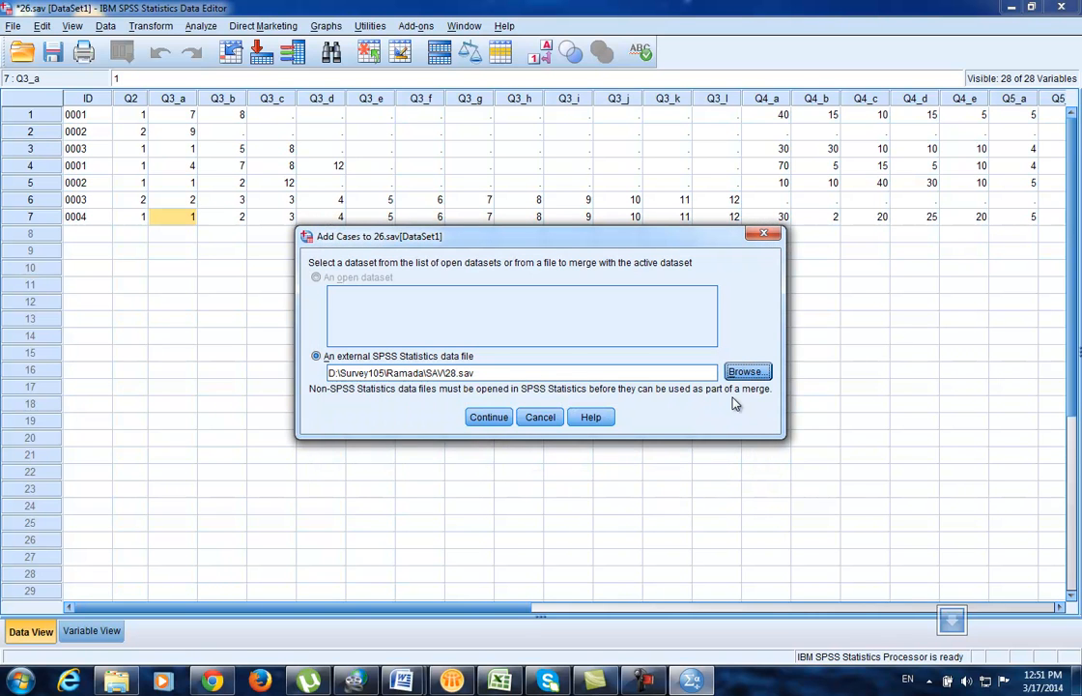
left_click(489, 418)
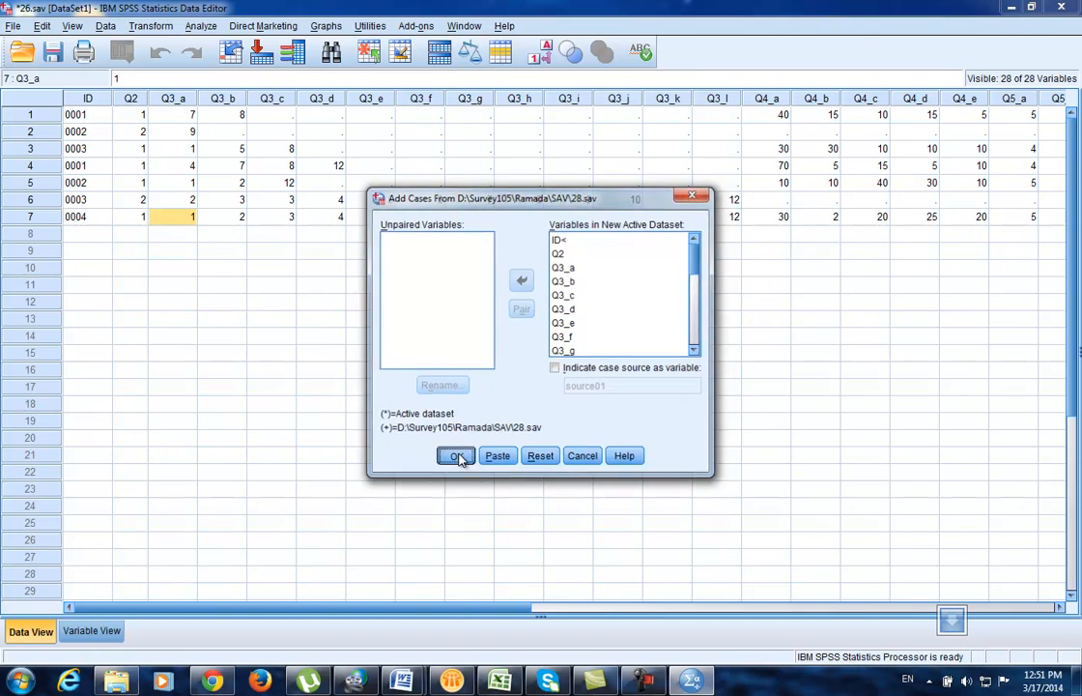
left_click(458, 456)
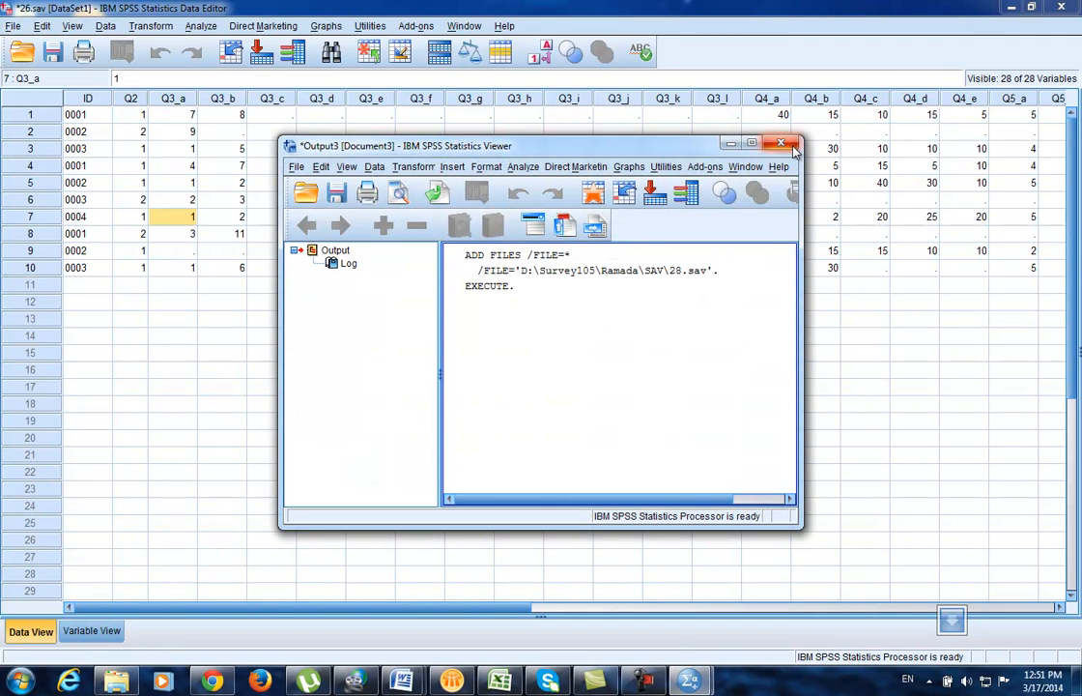
left_click(790, 146)
left_click(474, 316)
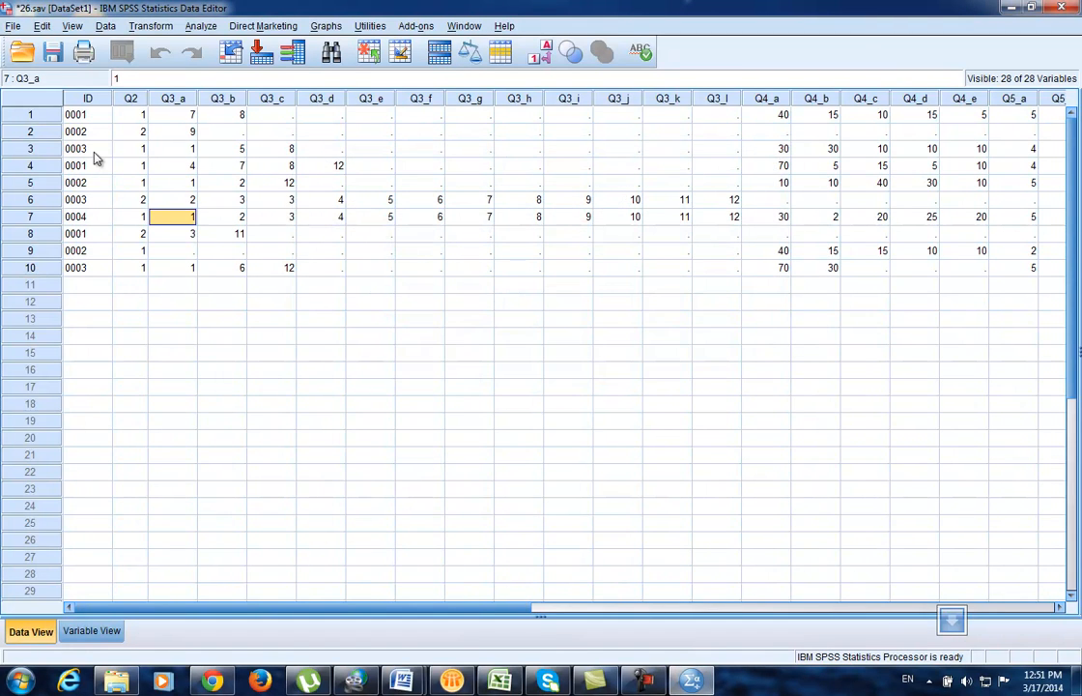
left_click(43, 152)
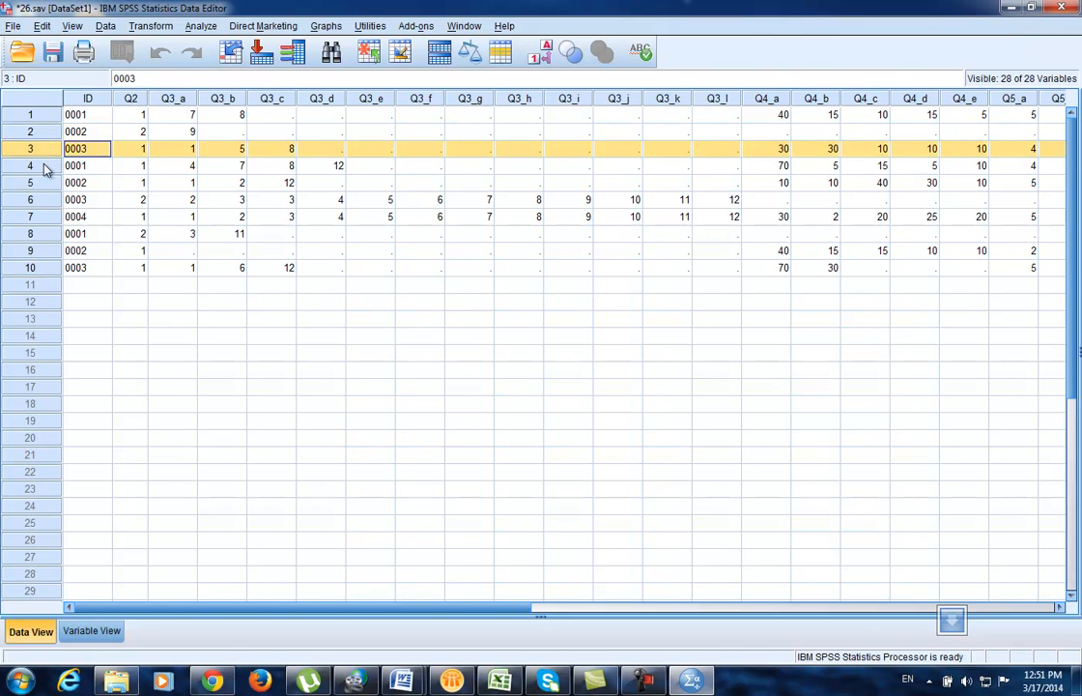
left_click(43, 170)
left_click(43, 182)
left_click(44, 200)
left_click(45, 216)
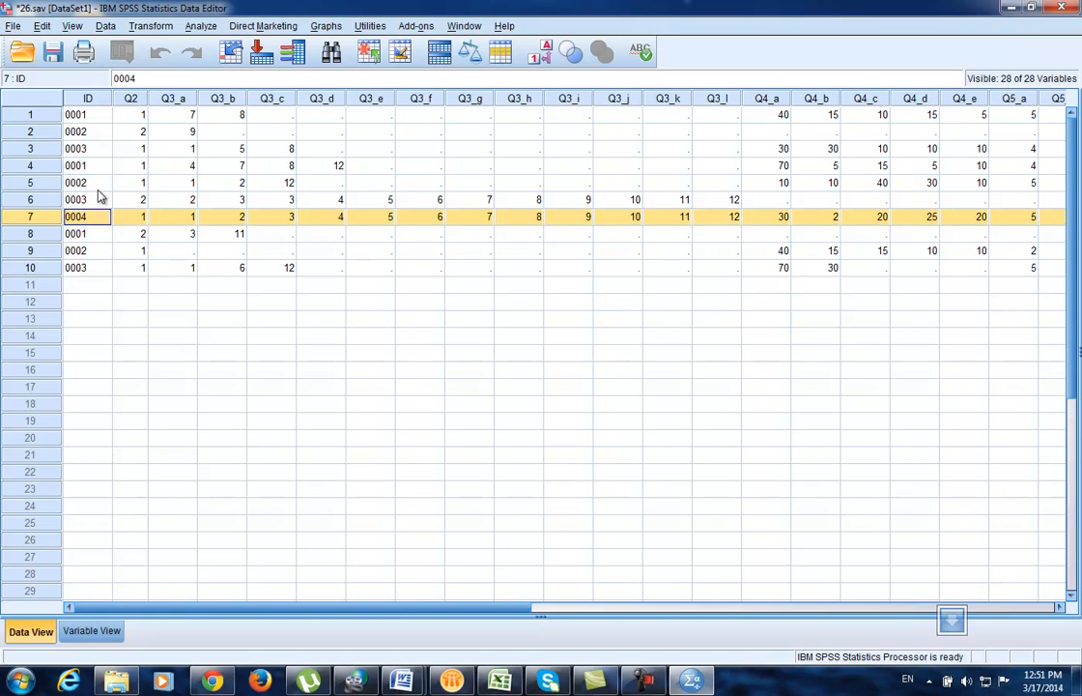
left_click(45, 237)
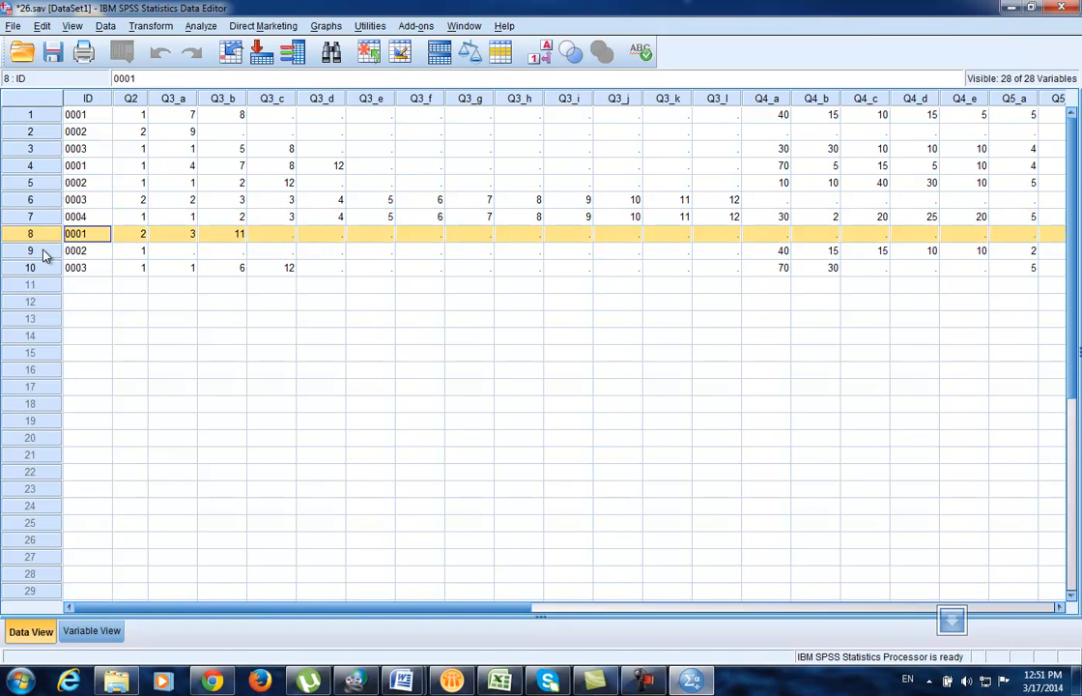
left_click(43, 268)
left_click(160, 338)
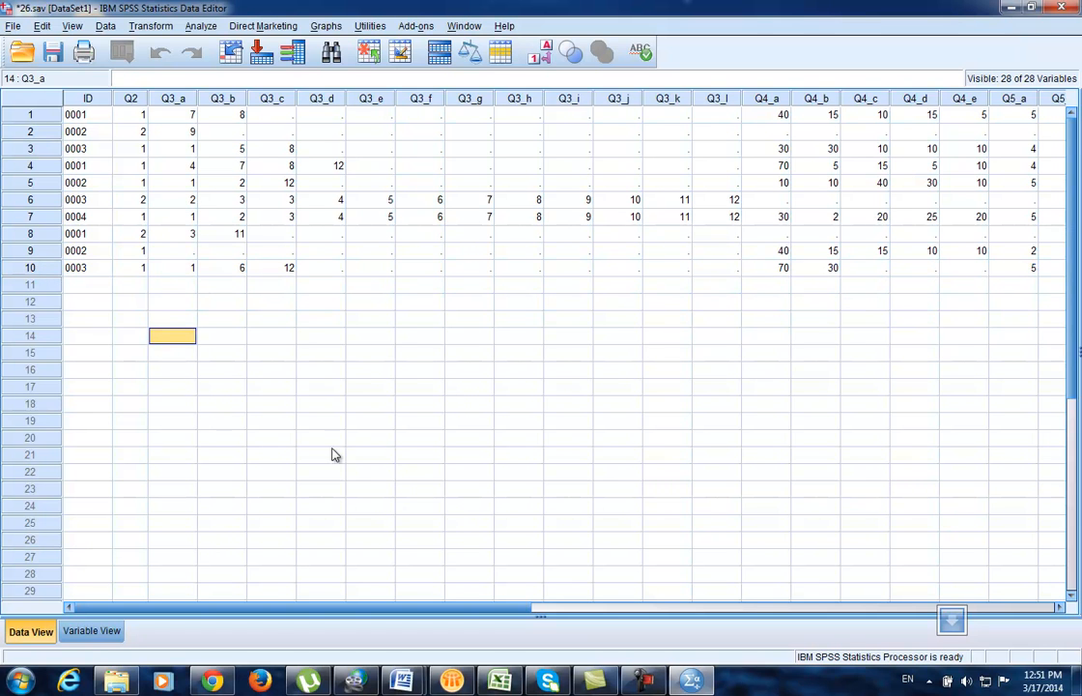
left_click_drag(268, 608, 667, 615)
left_click(517, 119)
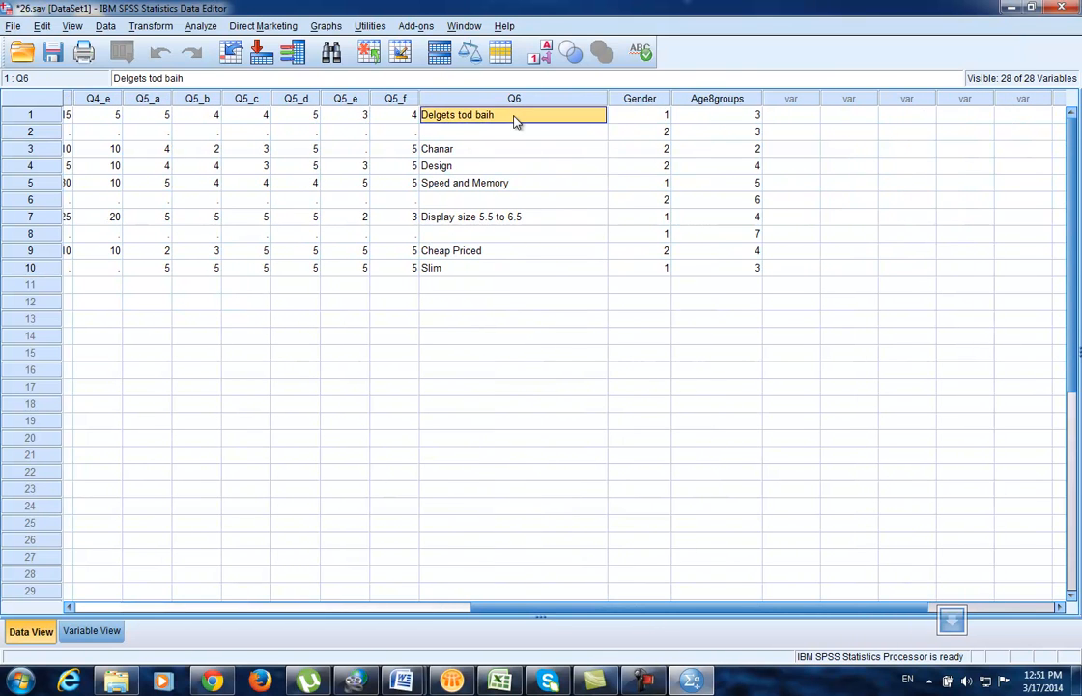
left_click(500, 150)
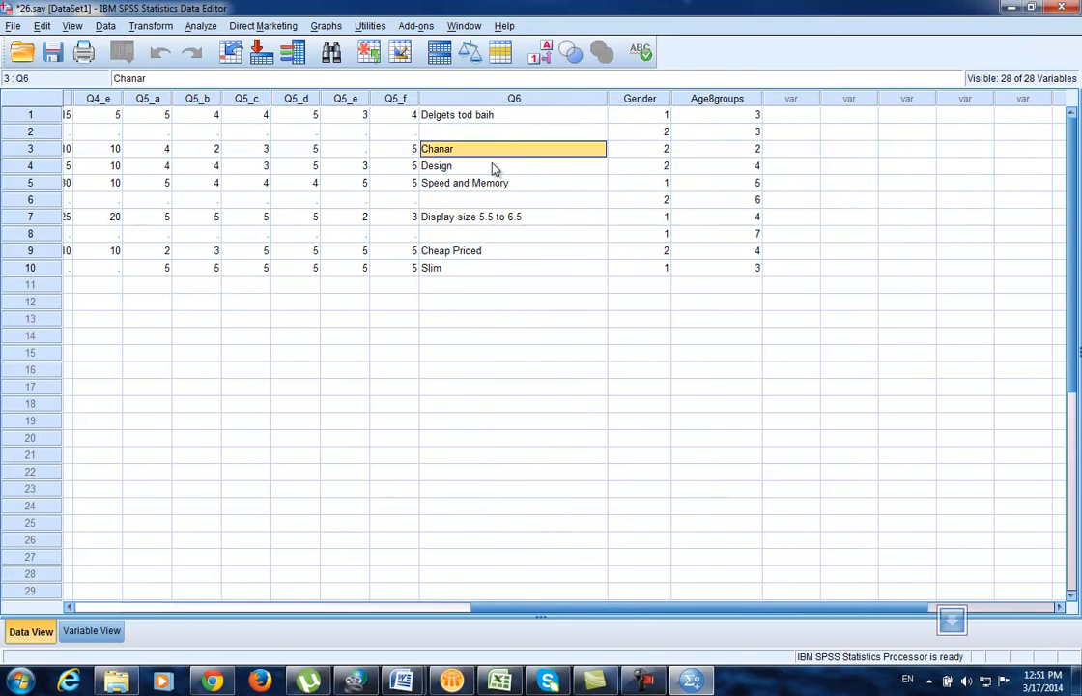
left_click(492, 168)
left_click(468, 187)
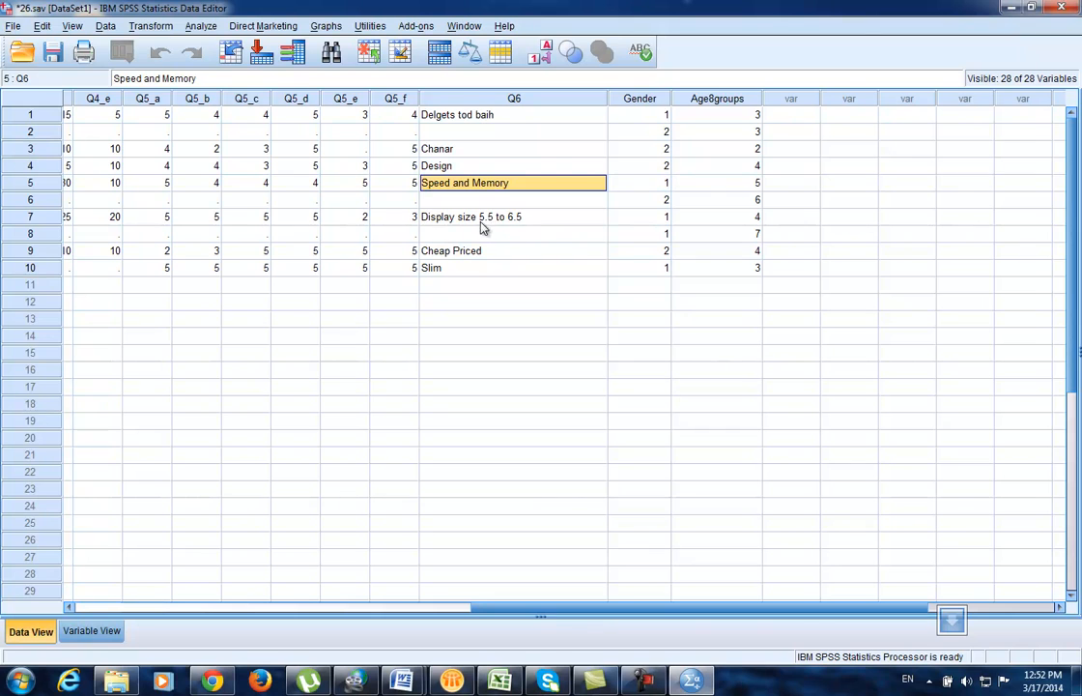
left_click(534, 220)
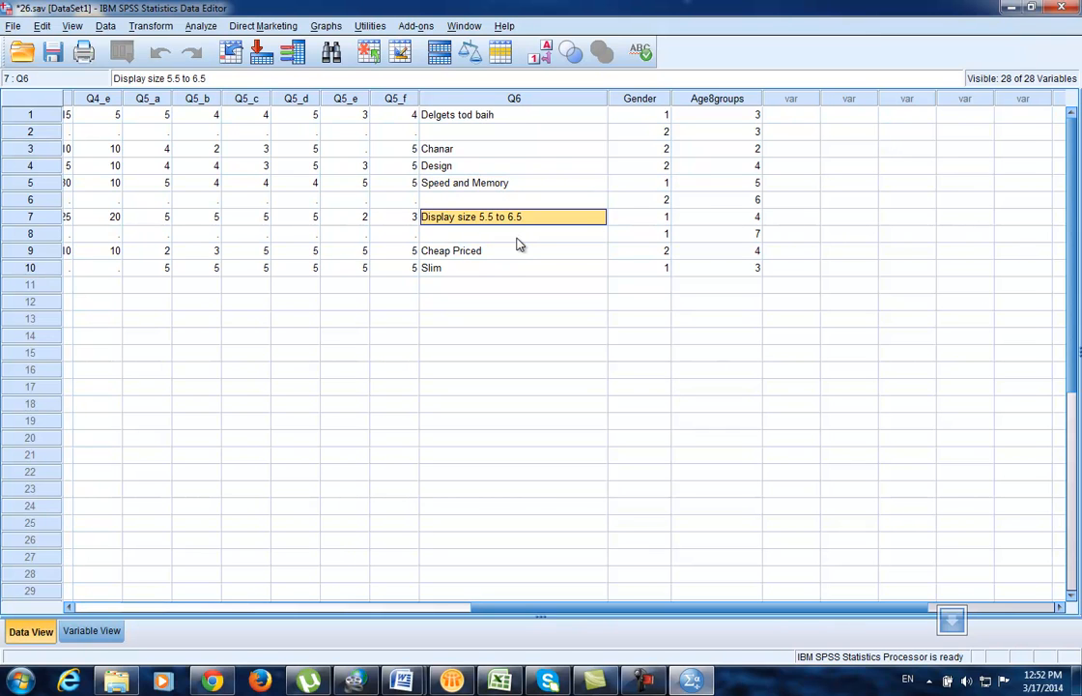
left_click(495, 255)
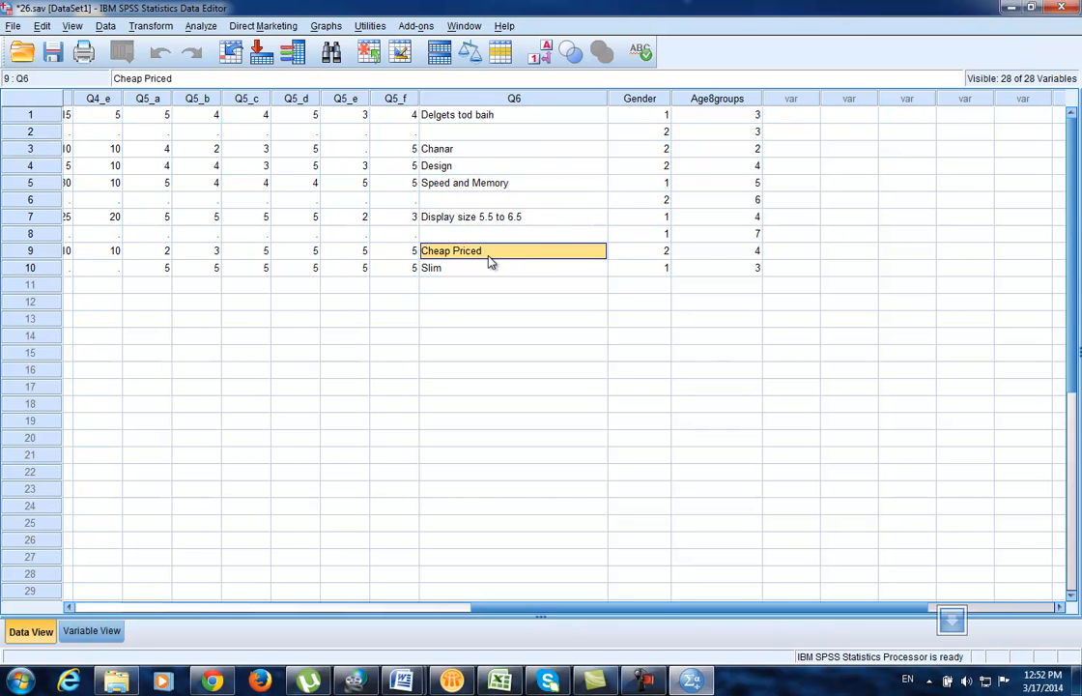
left_click(489, 269)
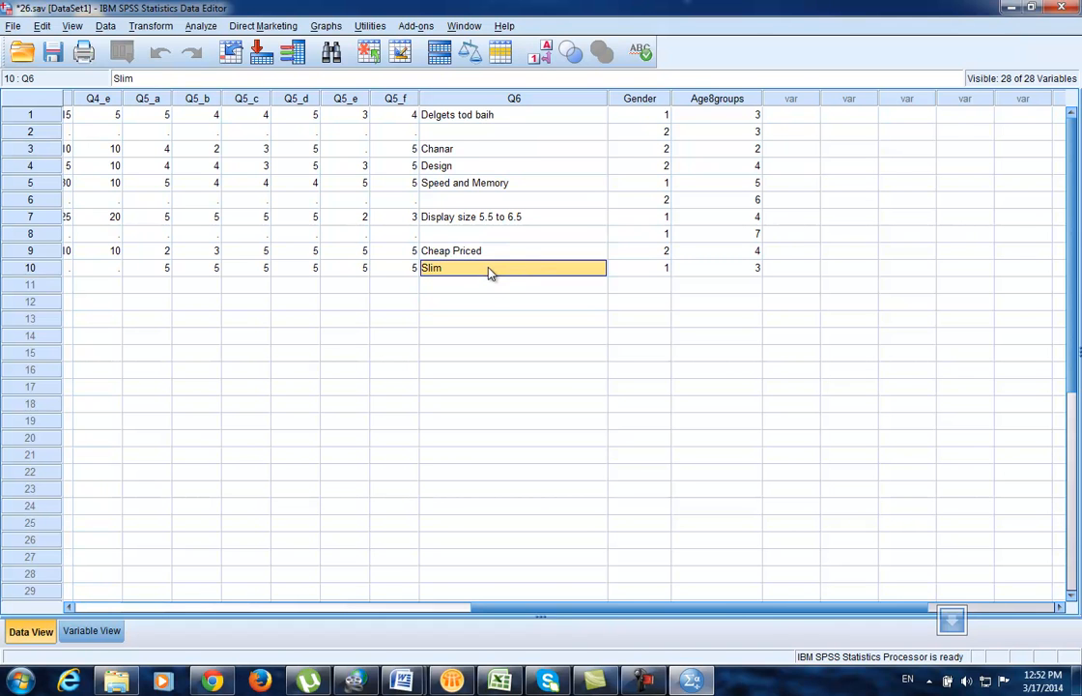
scroll(489, 280, "down", 1)
left_click_drag(543, 611, 96, 589)
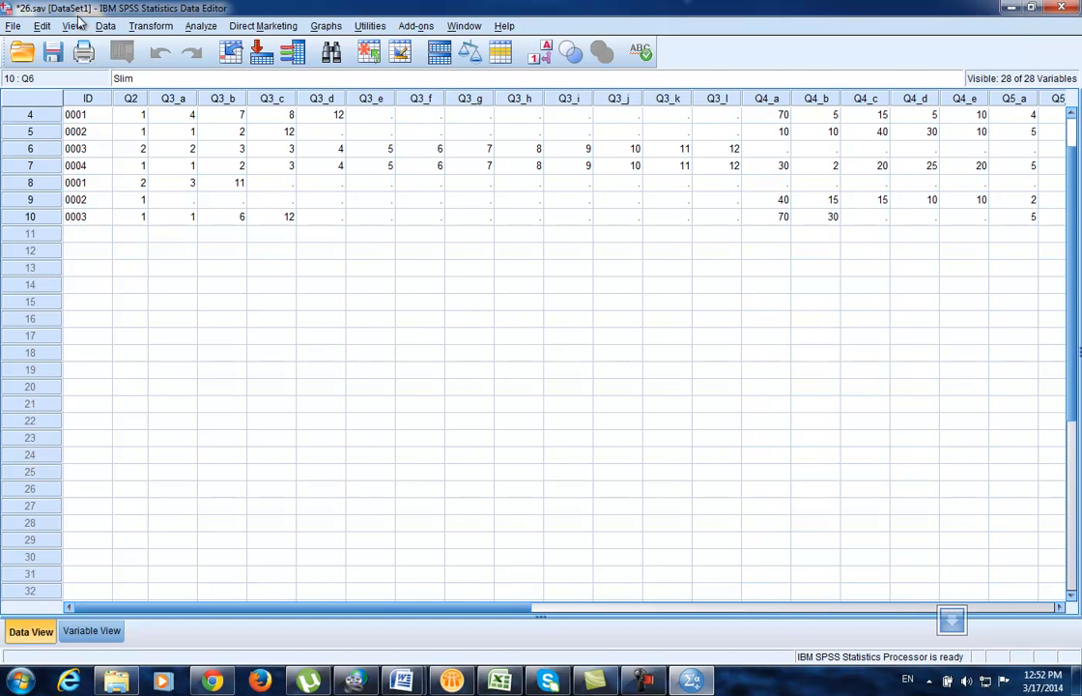
left_click_drag(580, 607, 782, 610)
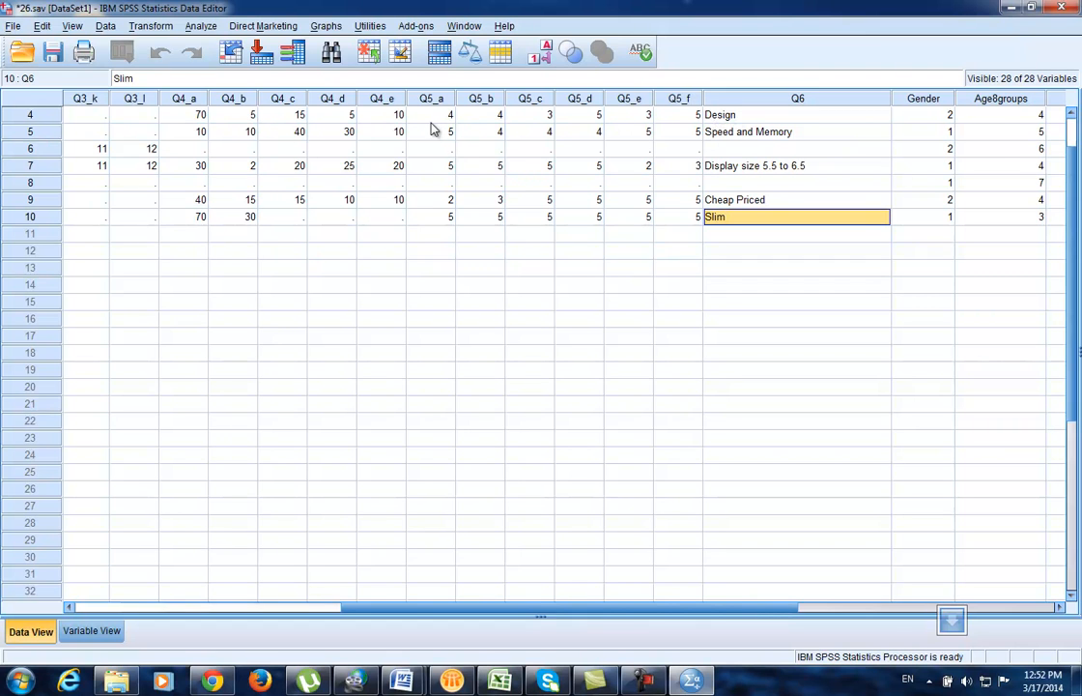
scroll(682, 338, "down", 3)
scroll(682, 338, "up", 4)
left_click_drag(763, 609, 326, 599)
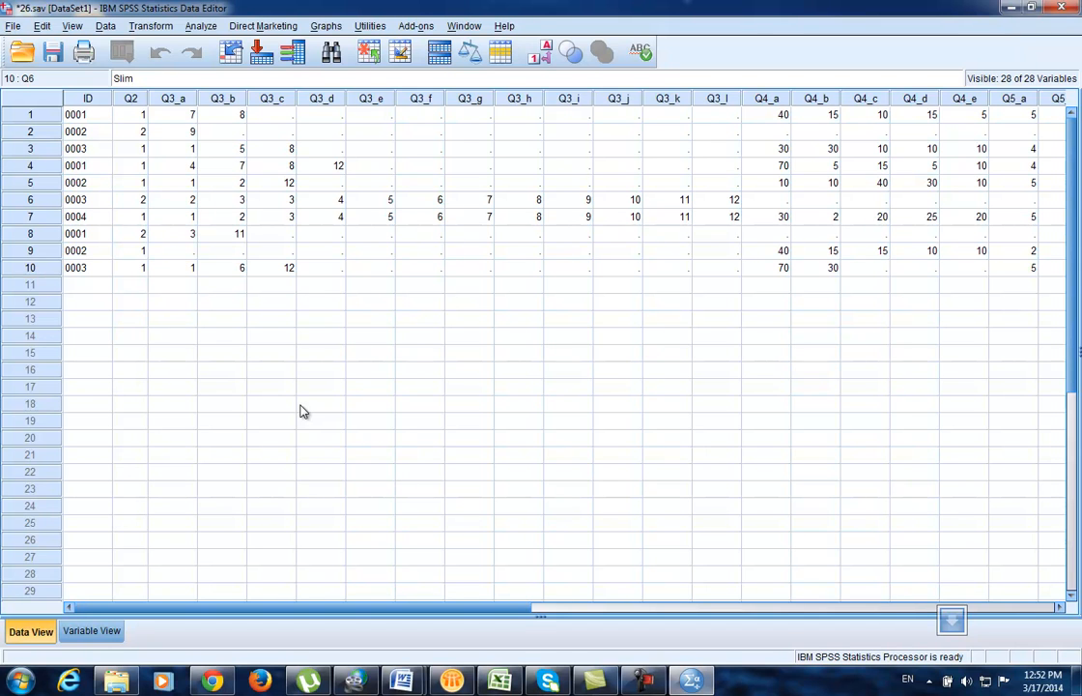
Step: Switch to Lotus Notes, show the Mail inbox, and create a new message with Ctrl+M
left_click(462, 681)
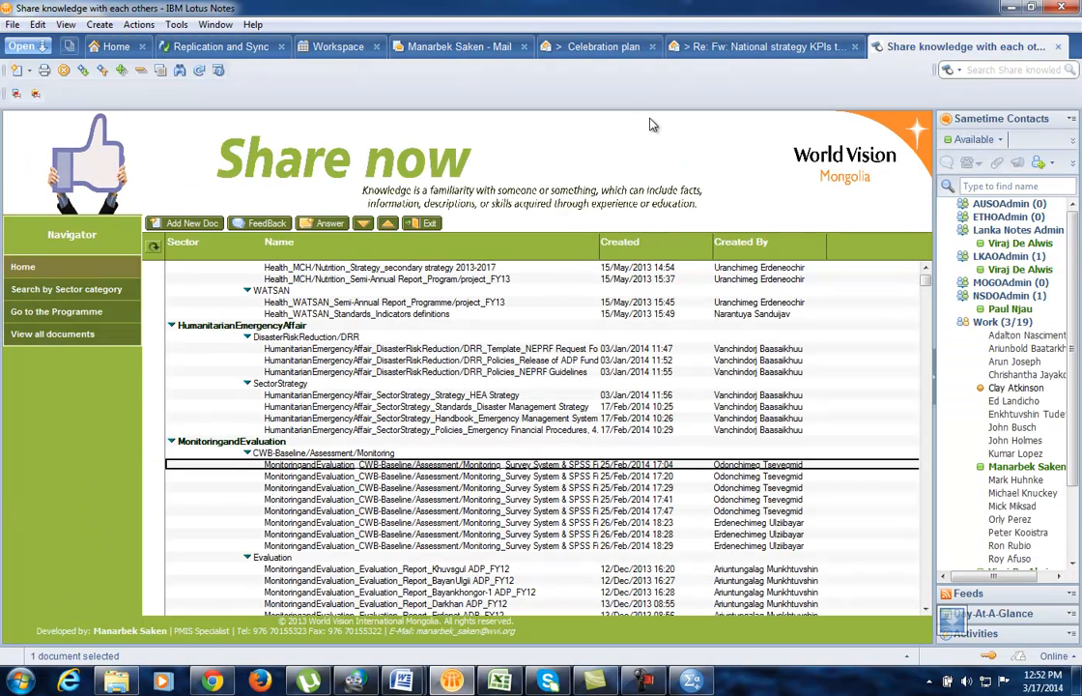
left_click(443, 54)
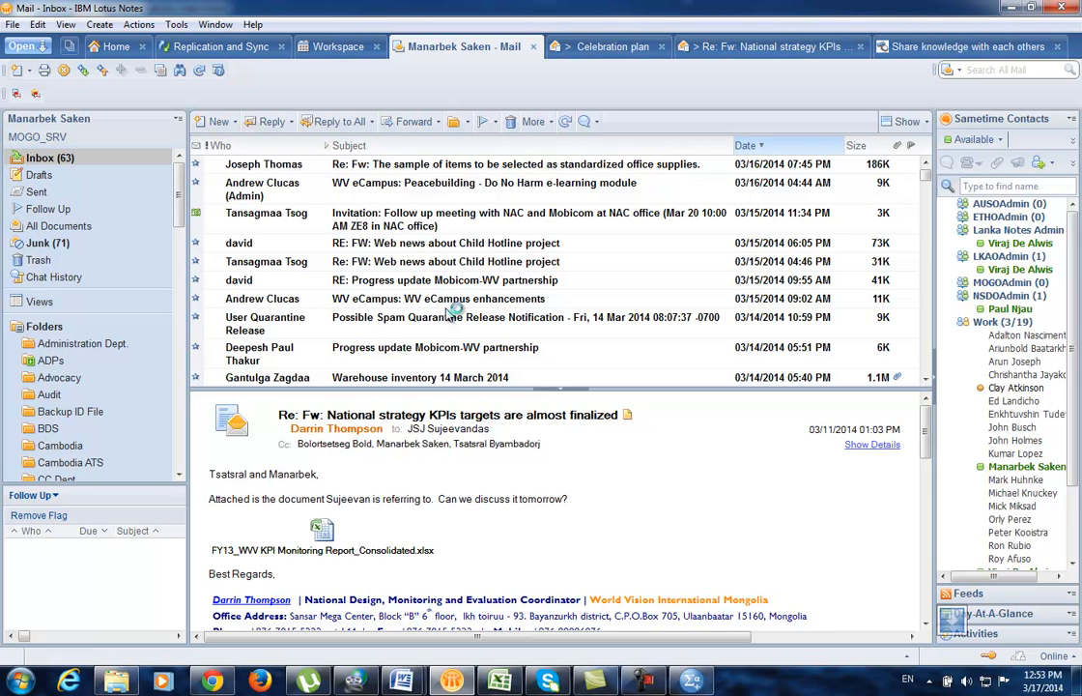
key("ctrl+m")
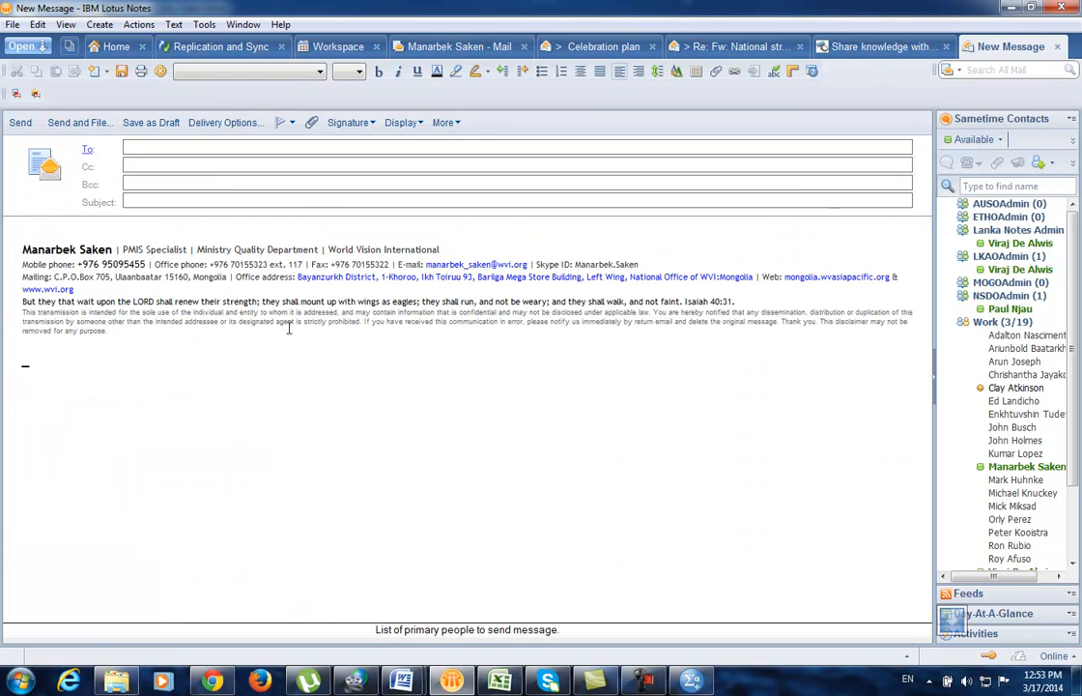
Step: Type a personal e-mail address on the empty first line above the signature
left_click(287, 347)
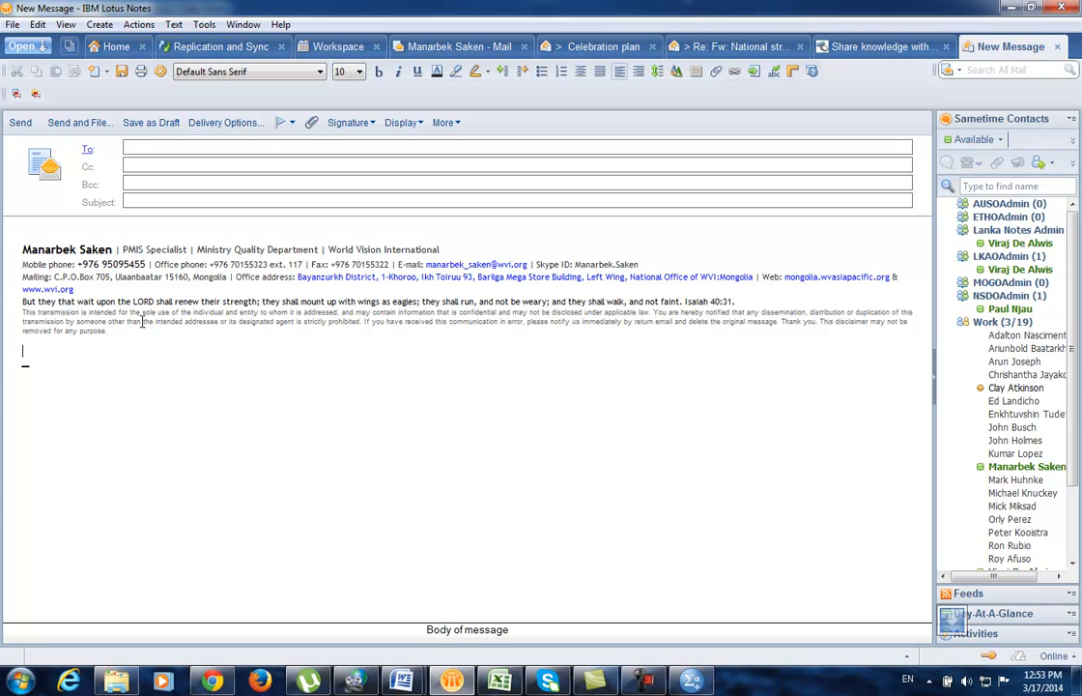
double_click(290, 264)
left_click(443, 370)
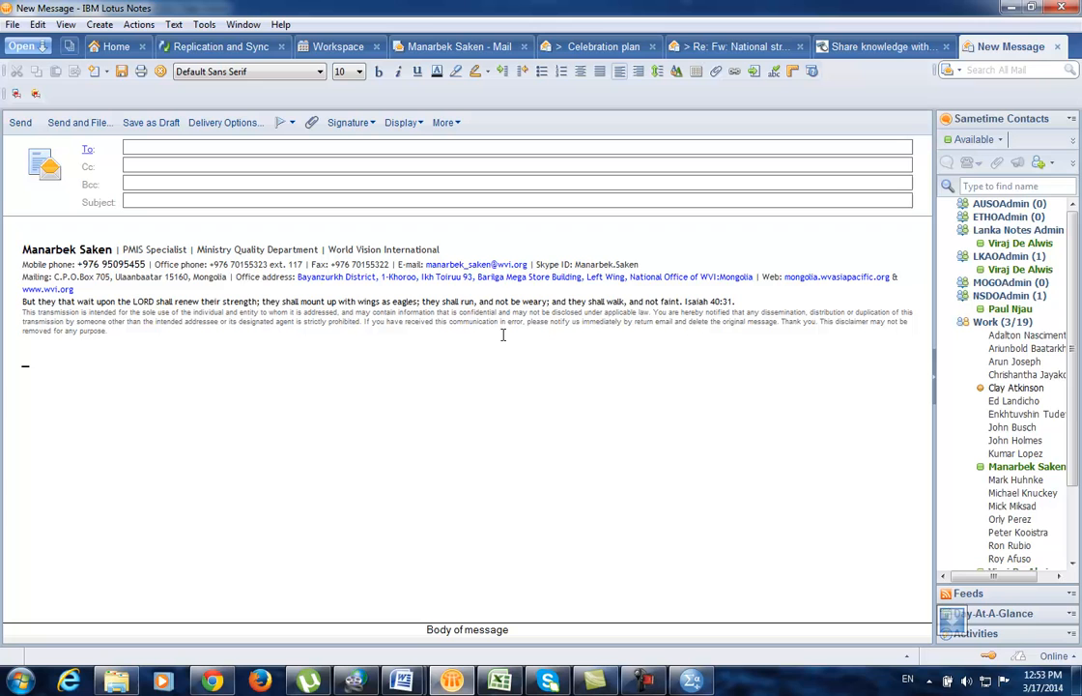
left_click(425, 264)
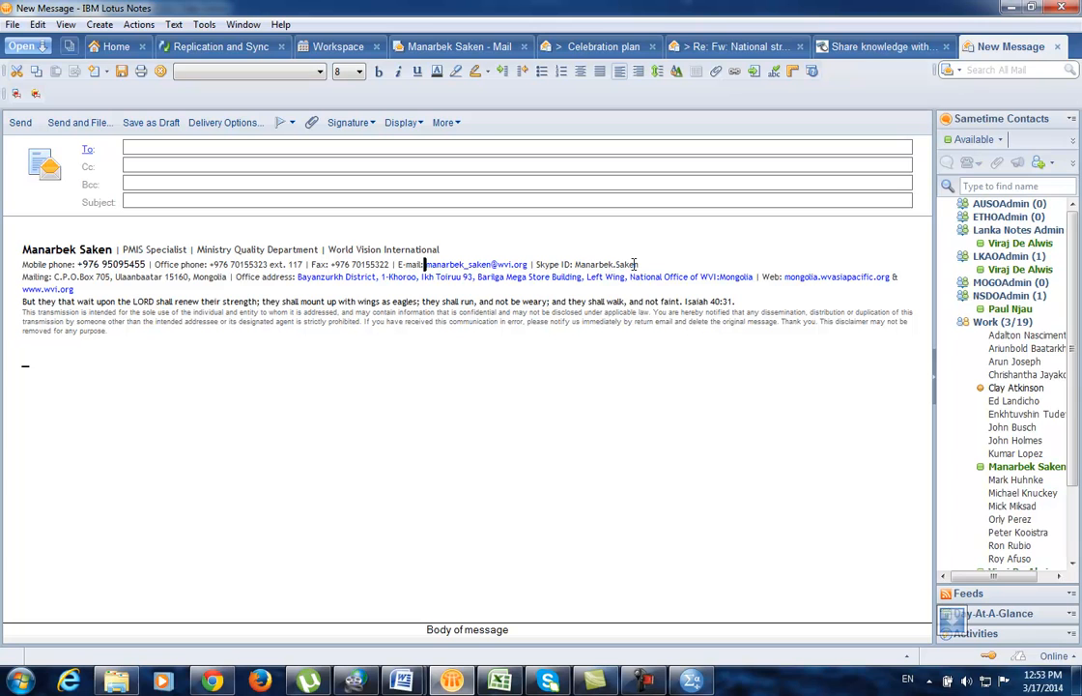
left_click(102, 229)
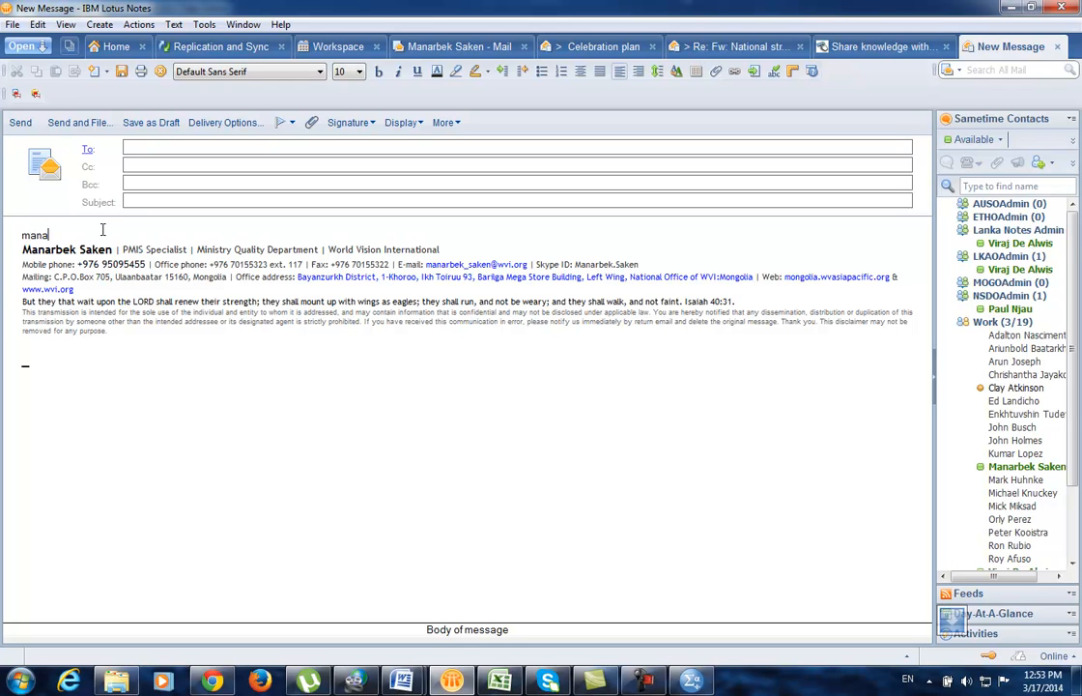
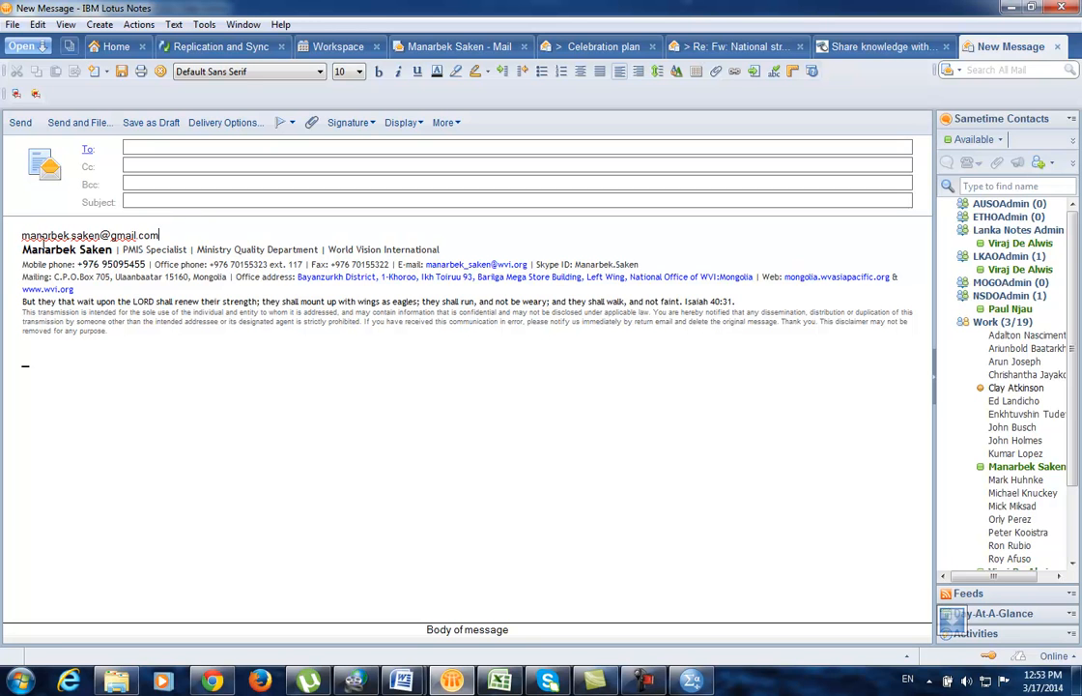
Step: Set the address line and signature through the Office address line to font size 18
left_click_drag(22, 234, 316, 381)
left_click_drag(391, 302, 295, 276)
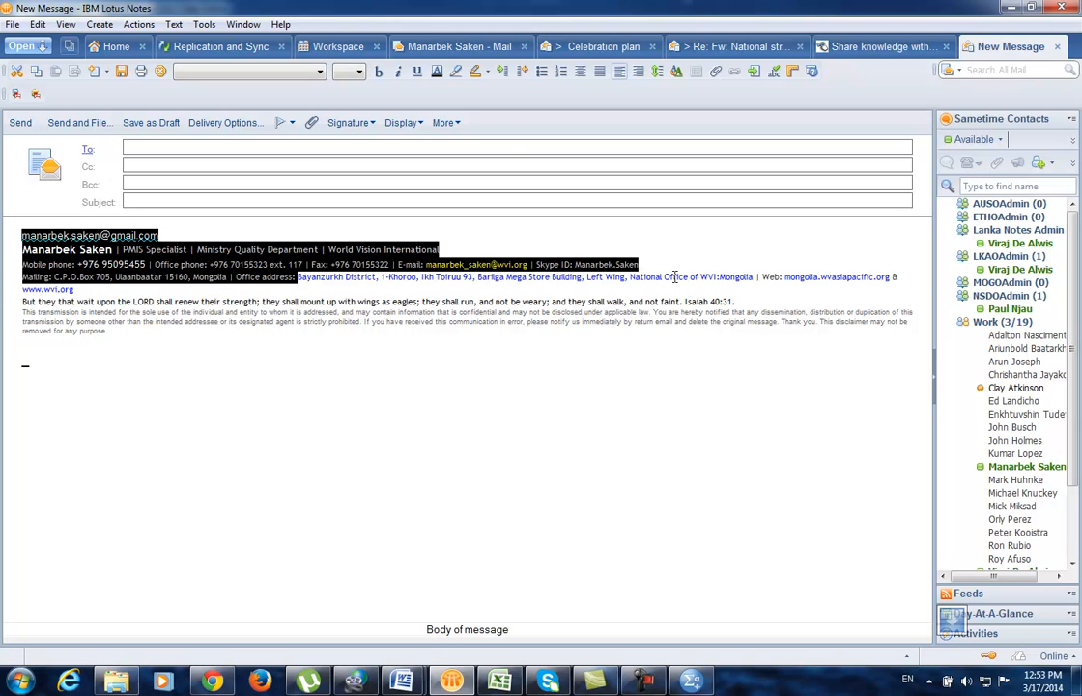
left_click(359, 71)
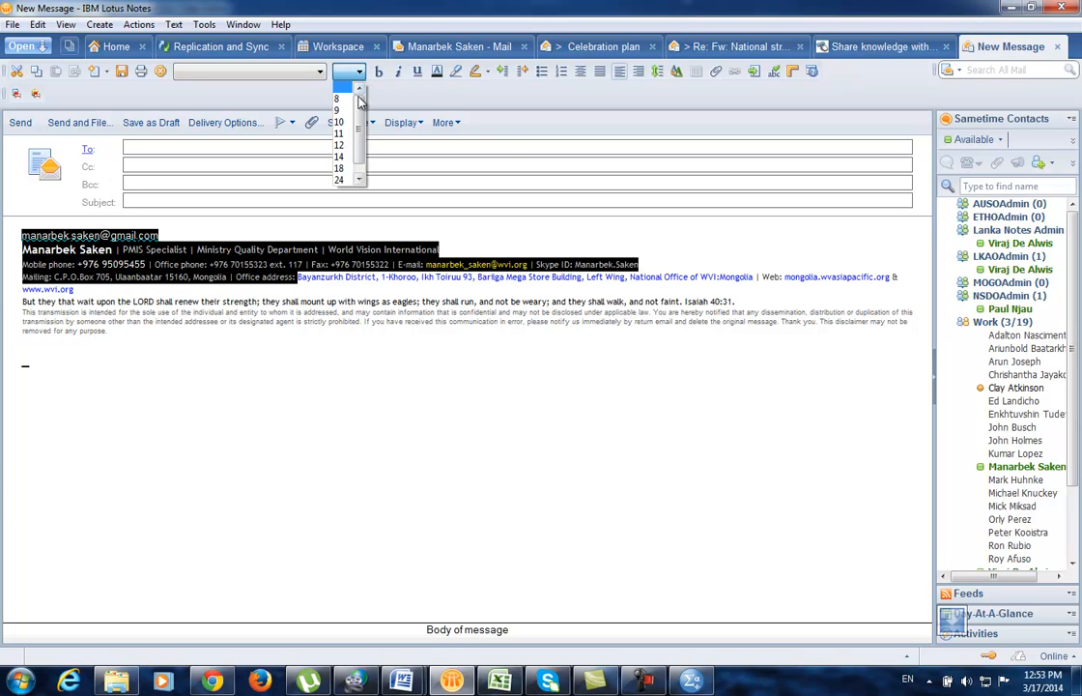
left_click(346, 176)
left_click(358, 378)
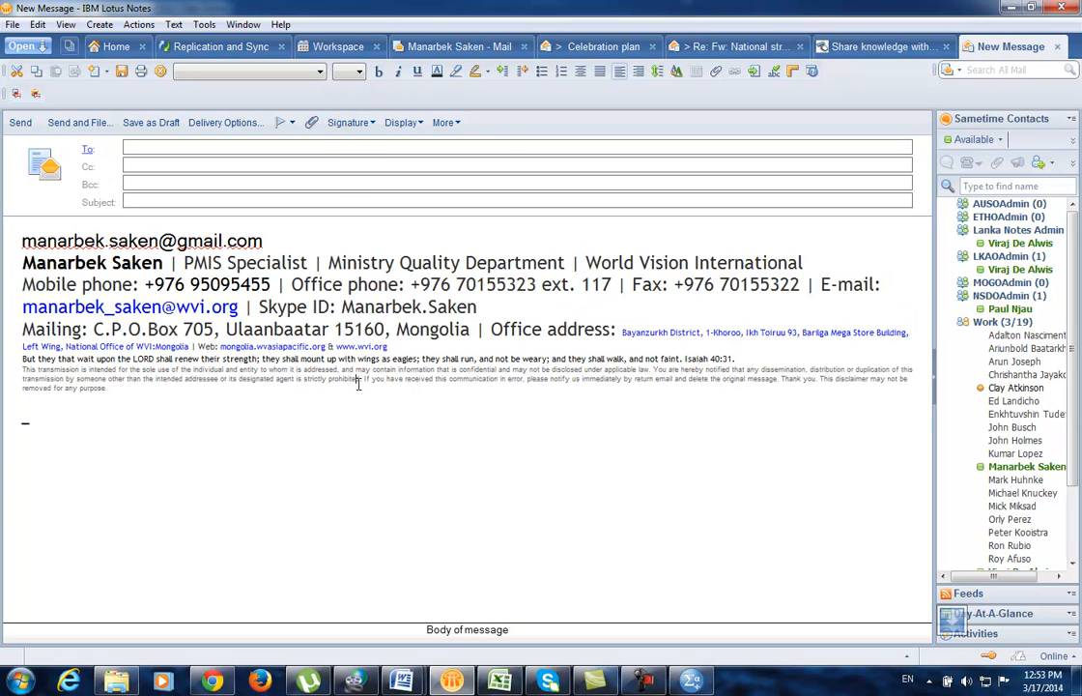